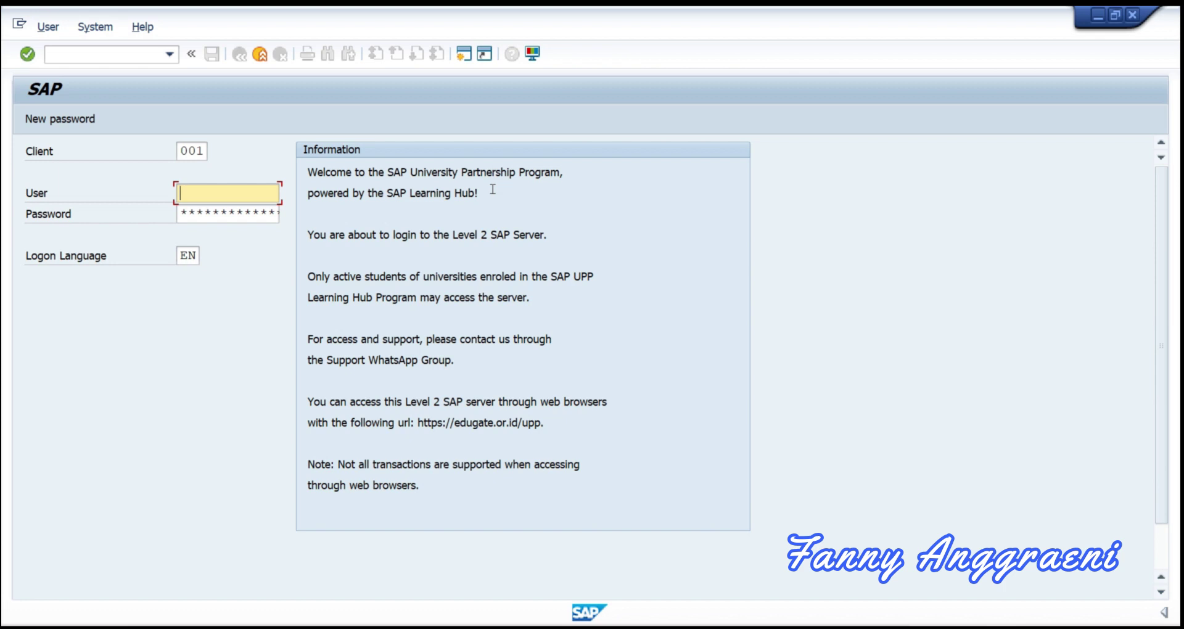
Step: Log on to client 922 with the previously used username and the account password
{"action": "double_click", "coordinate": [185, 149]}
{"action": "type", "text": "922"}
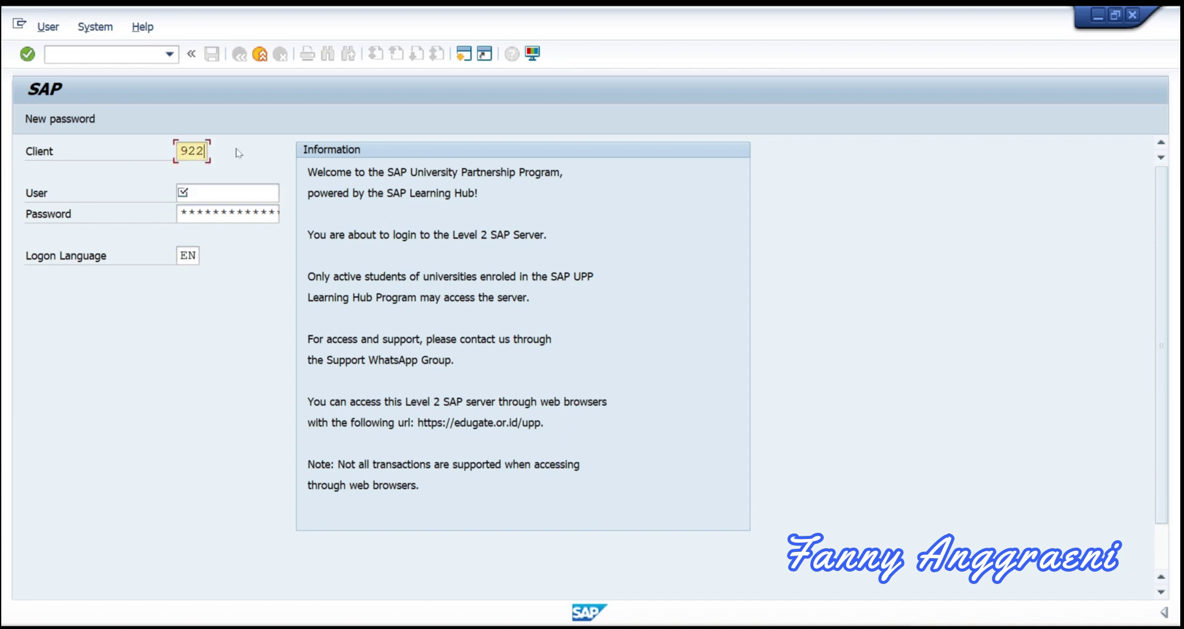
{"action": "left_click", "coordinate": [212, 187]}
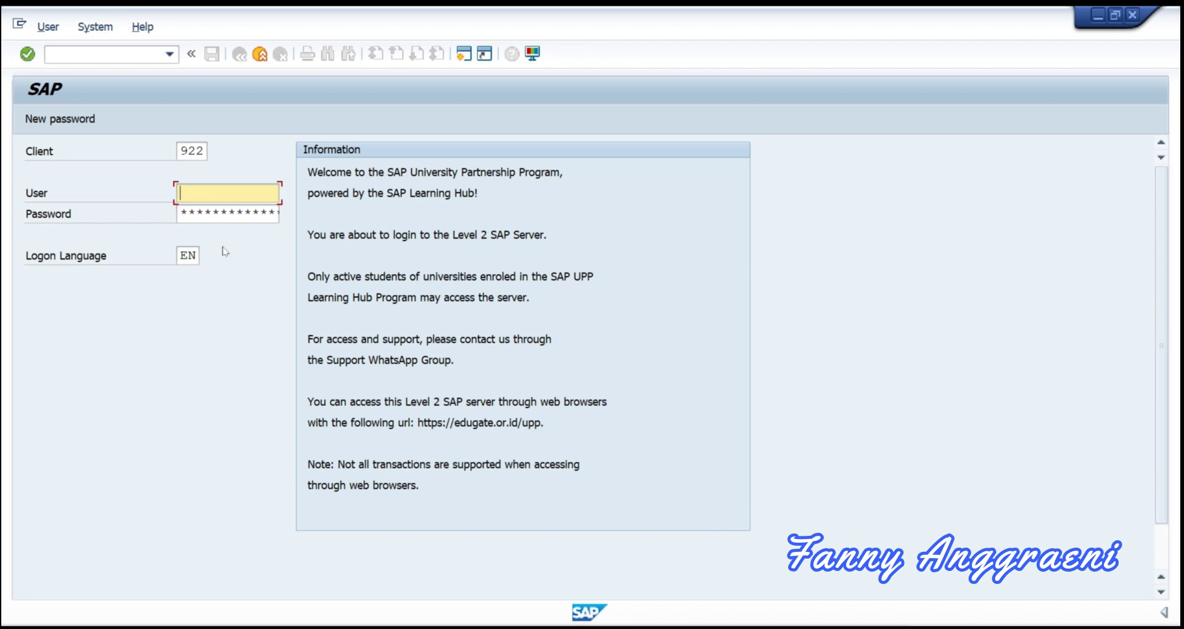
{"action": "type", "text": "31"}
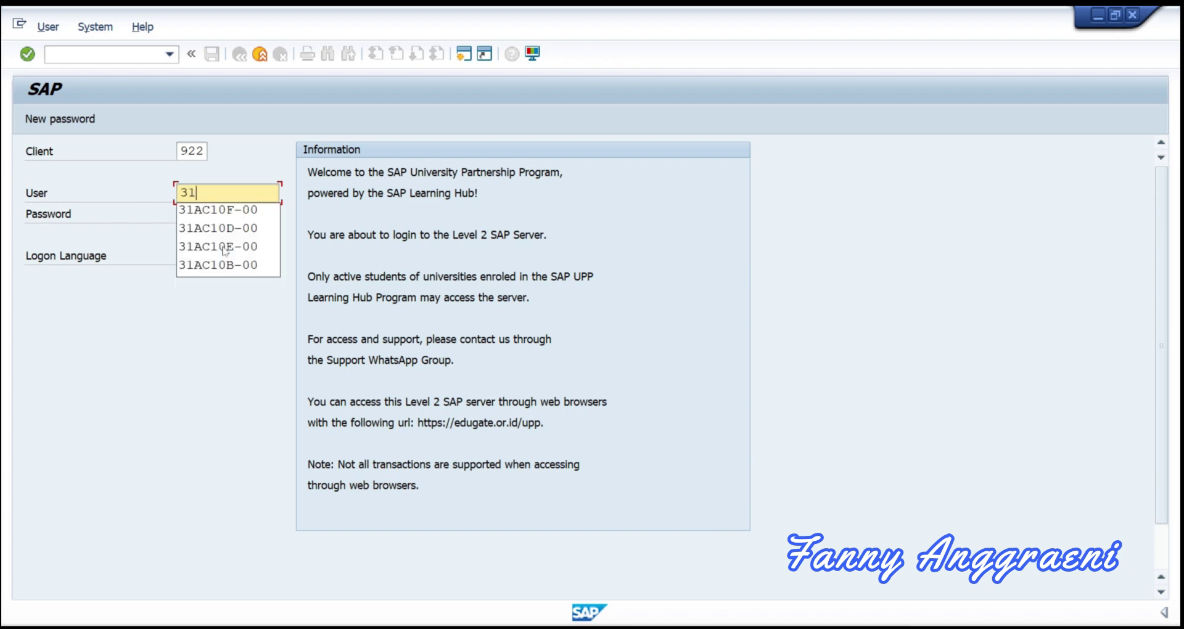
{"action": "left_click", "coordinate": [221, 211]}
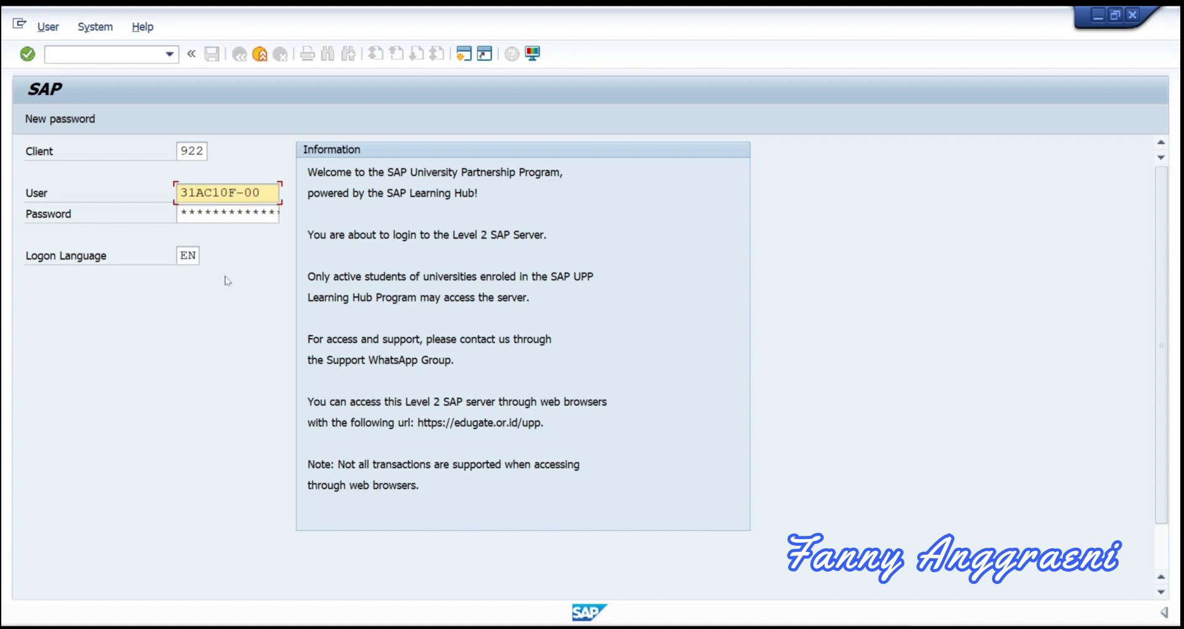
{"action": "left_click", "coordinate": [185, 215]}
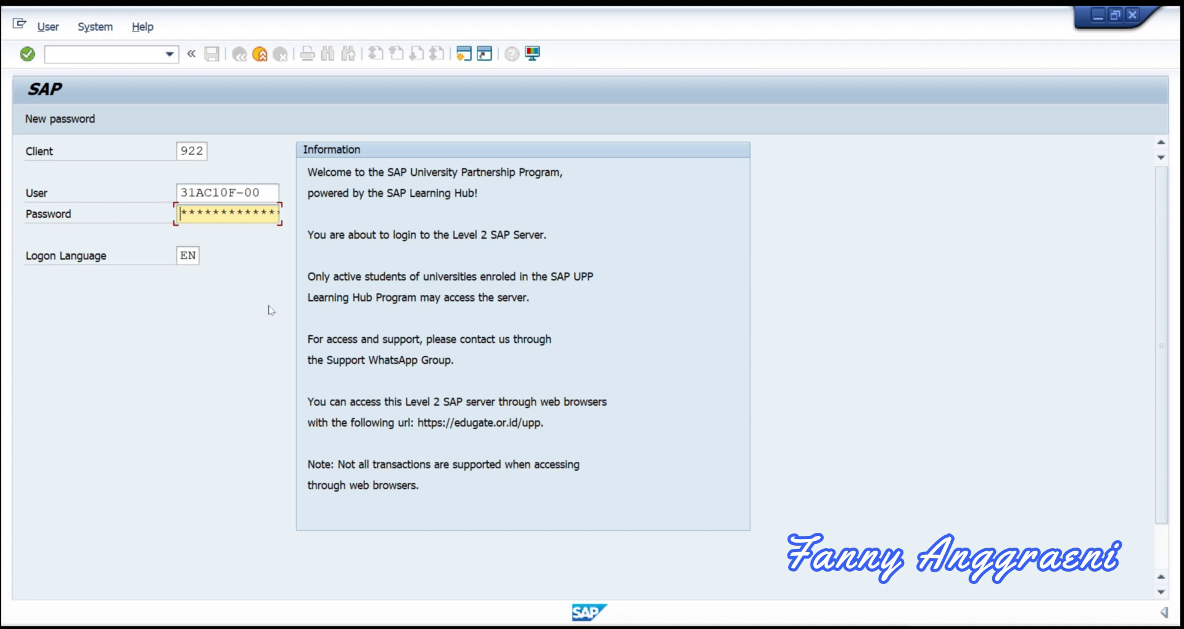
{"action": "type", "text": "*******"}
{"action": "key", "text": "Return"}
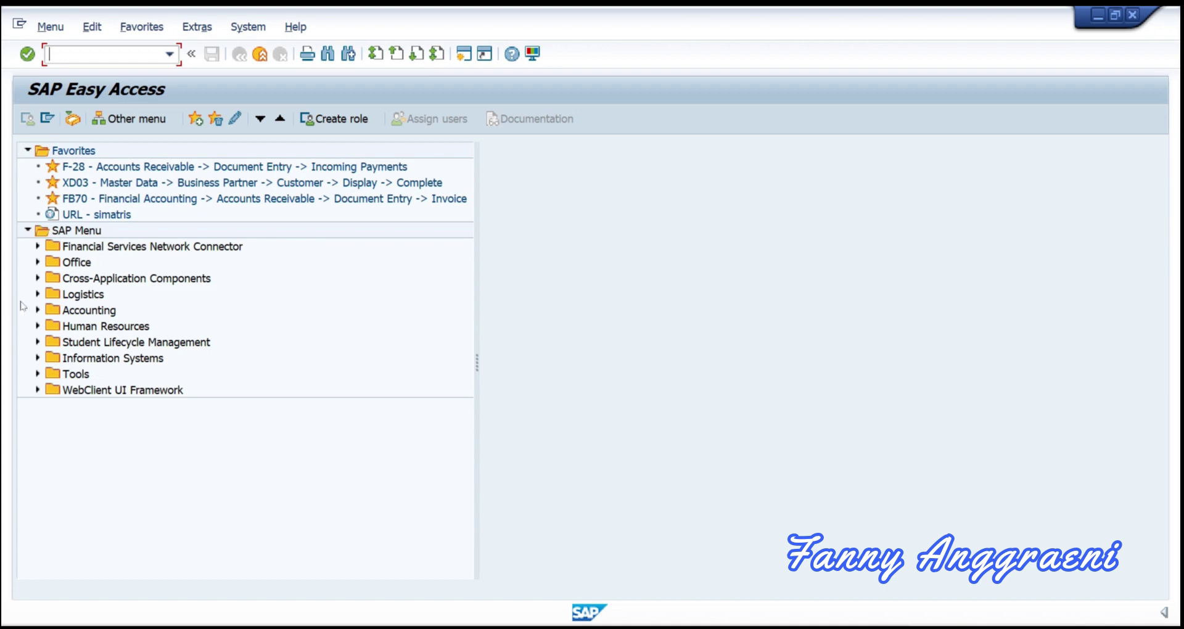
Step: Navigate Accounting > Financial Accounting > General Ledger > G/L Accounts and launch FSS0 In Company Code
{"action": "left_click", "coordinate": [37, 311]}
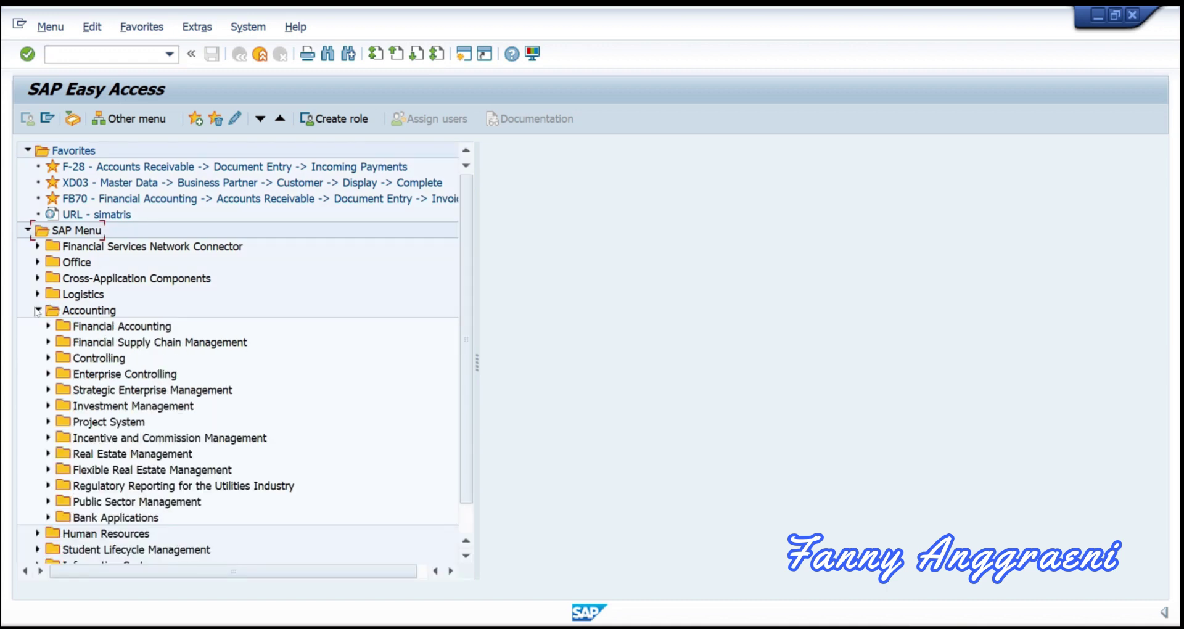
{"action": "left_click", "coordinate": [48, 327]}
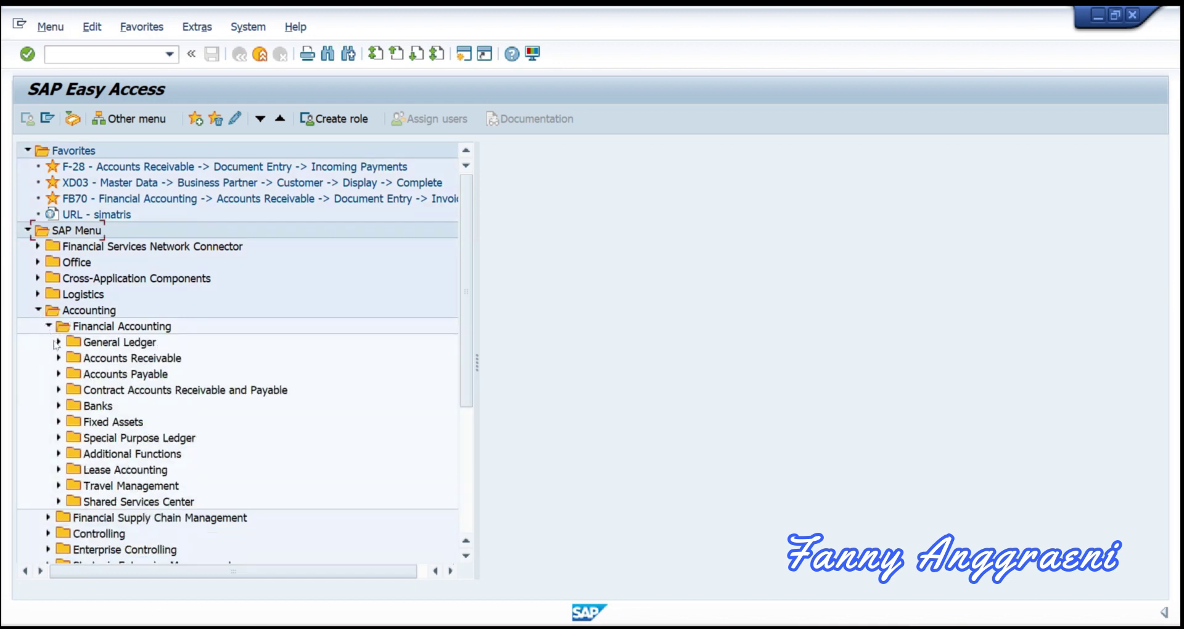
{"action": "left_click", "coordinate": [57, 343]}
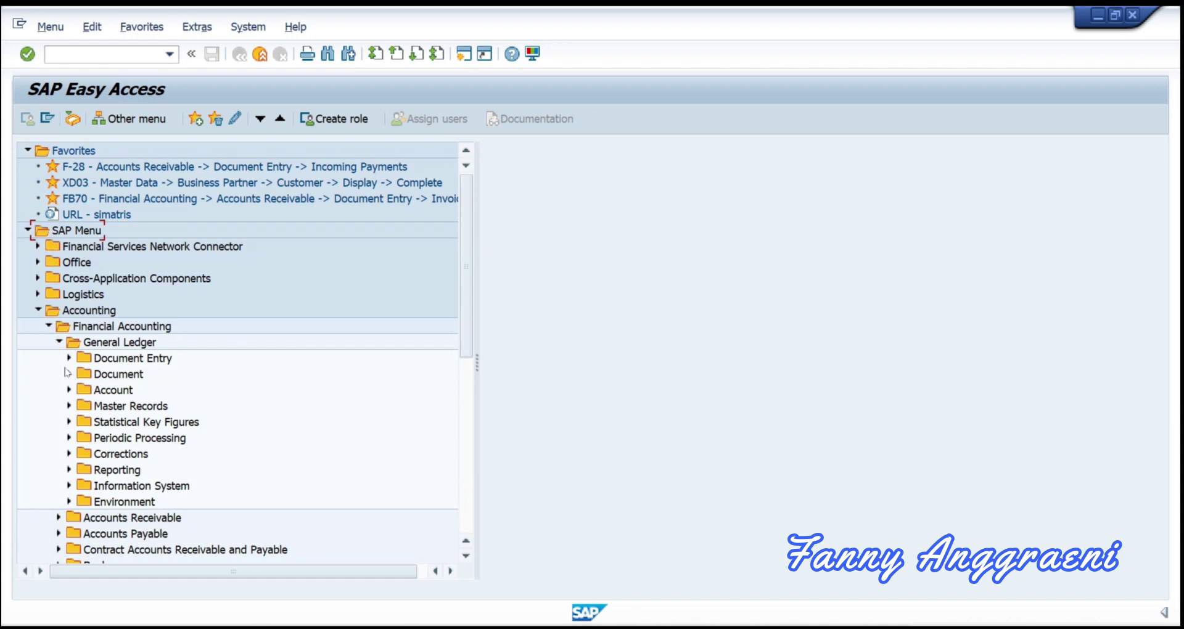
{"action": "left_click", "coordinate": [69, 406]}
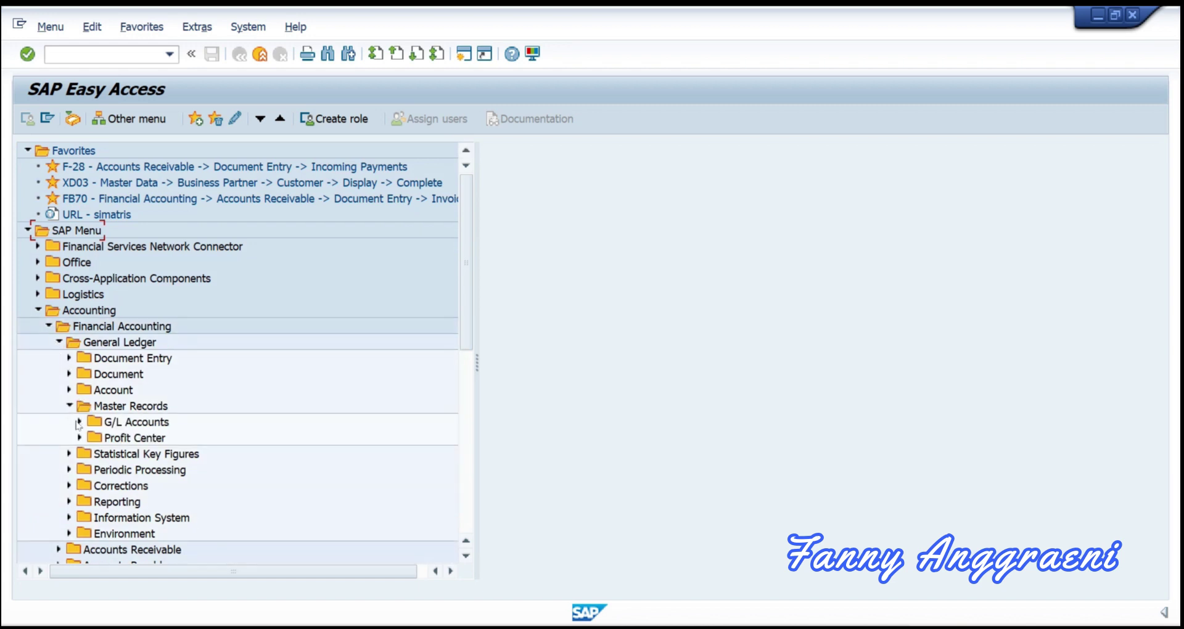
{"action": "left_click", "coordinate": [79, 422]}
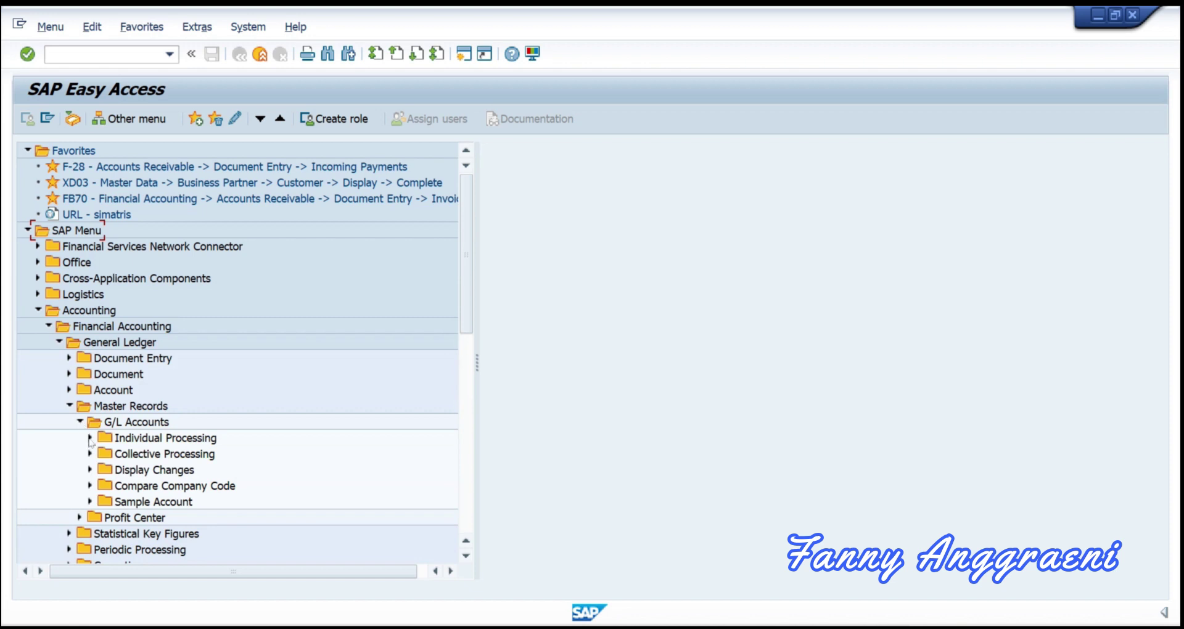
{"action": "left_click", "coordinate": [90, 437]}
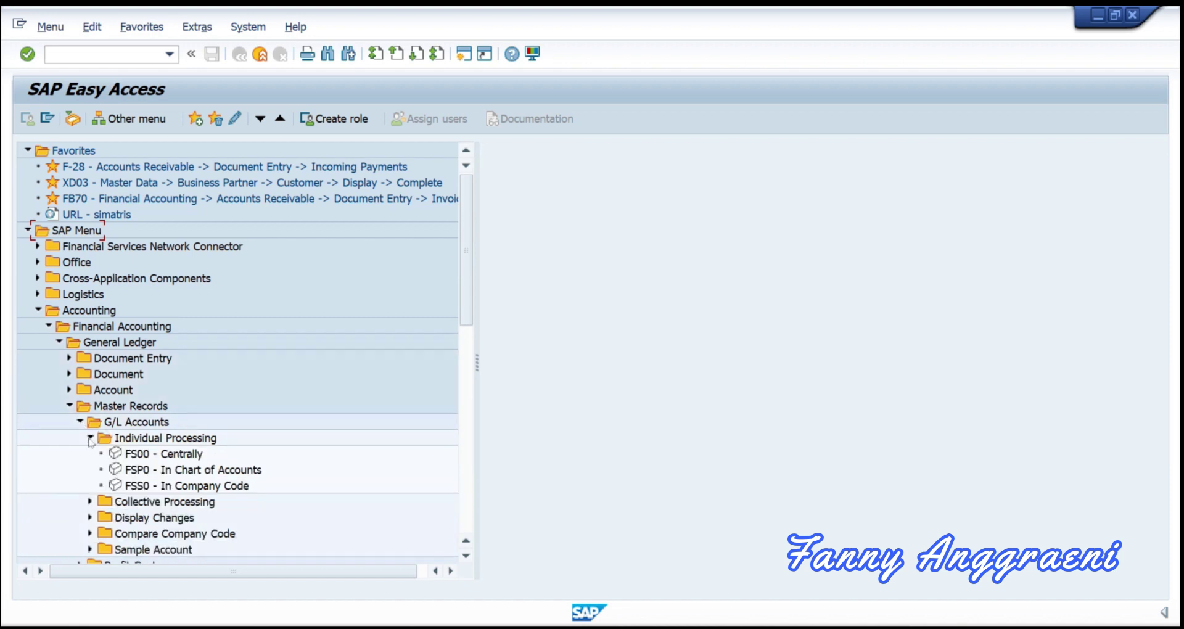
{"action": "left_click", "coordinate": [153, 488]}
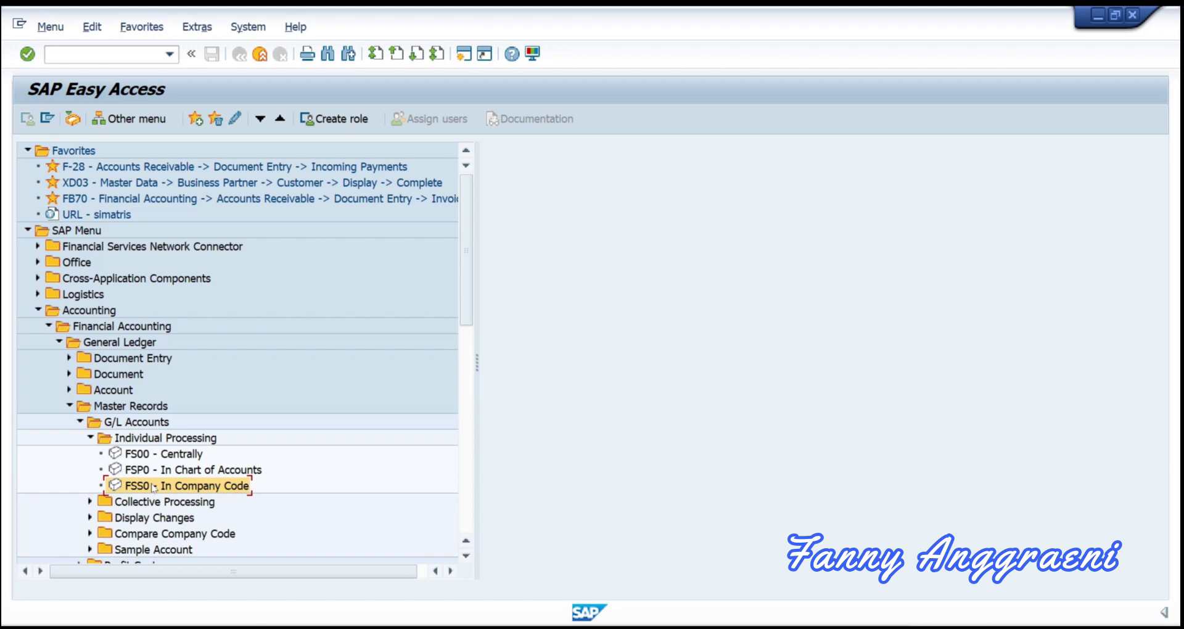
{"action": "double_click", "coordinate": [153, 486]}
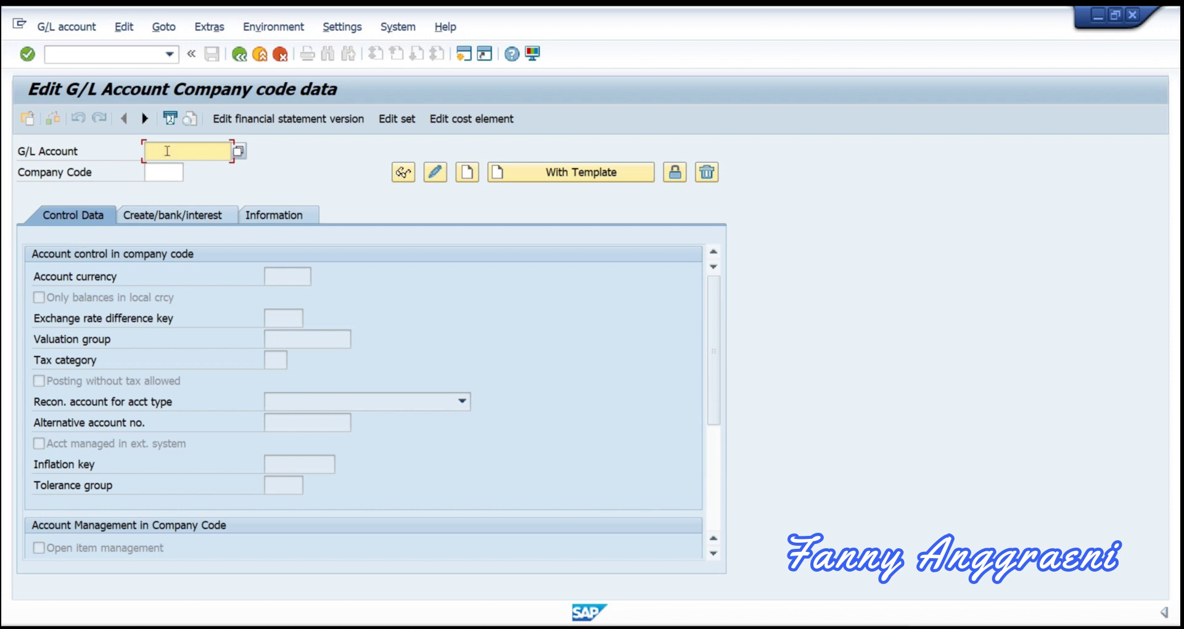
Step: Enter G/L account 113100 and company code 1000
{"action": "type", "text": "113100"}
{"action": "left_click", "coordinate": [152, 174]}
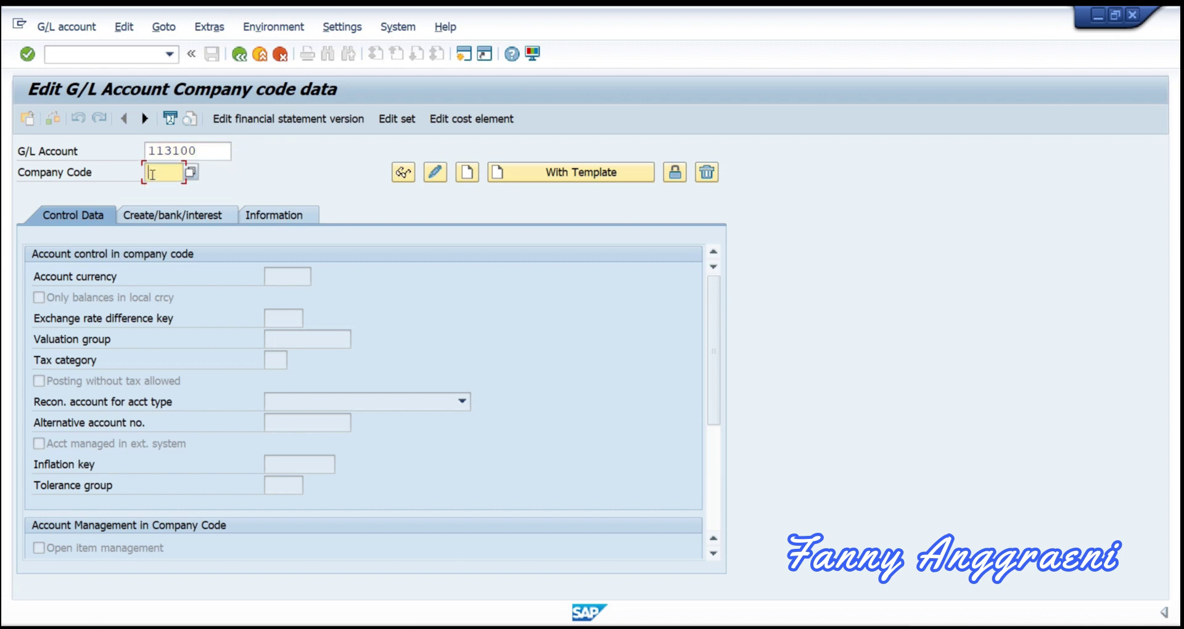
{"action": "type", "text": "1000"}
Step: Display account 113100 for company code 1000 and view its Information tab details
{"action": "key", "text": "Return"}
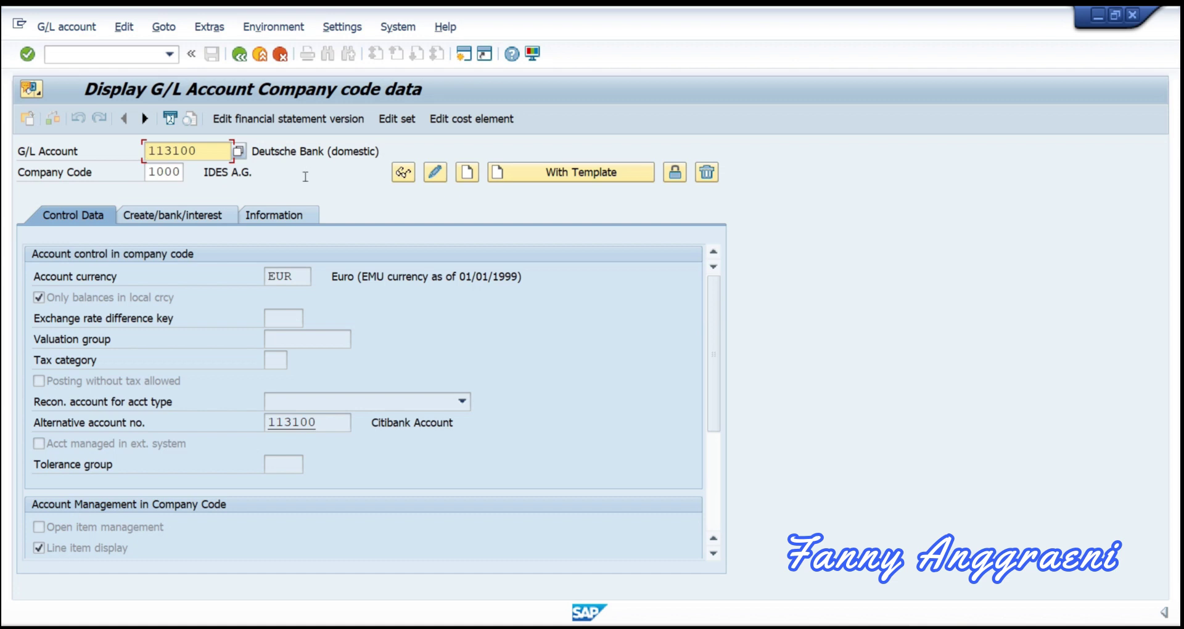
{"action": "left_click", "coordinate": [278, 221]}
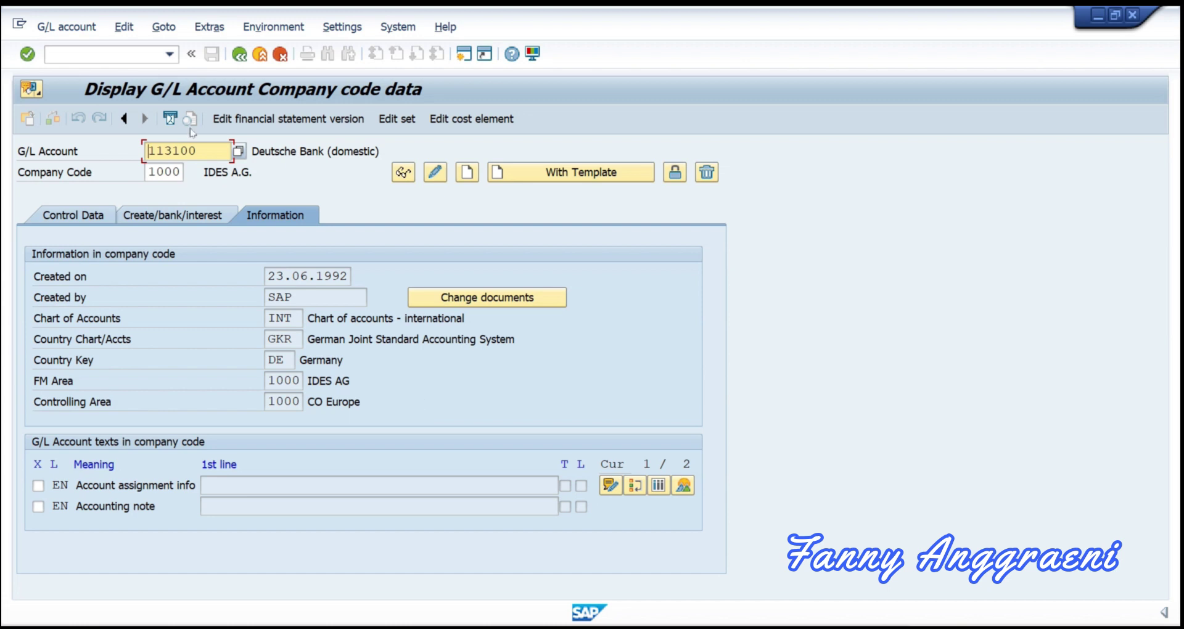
Step: Enter /n in the command field to return to the SAP Easy Access menu
{"action": "left_click", "coordinate": [61, 55]}
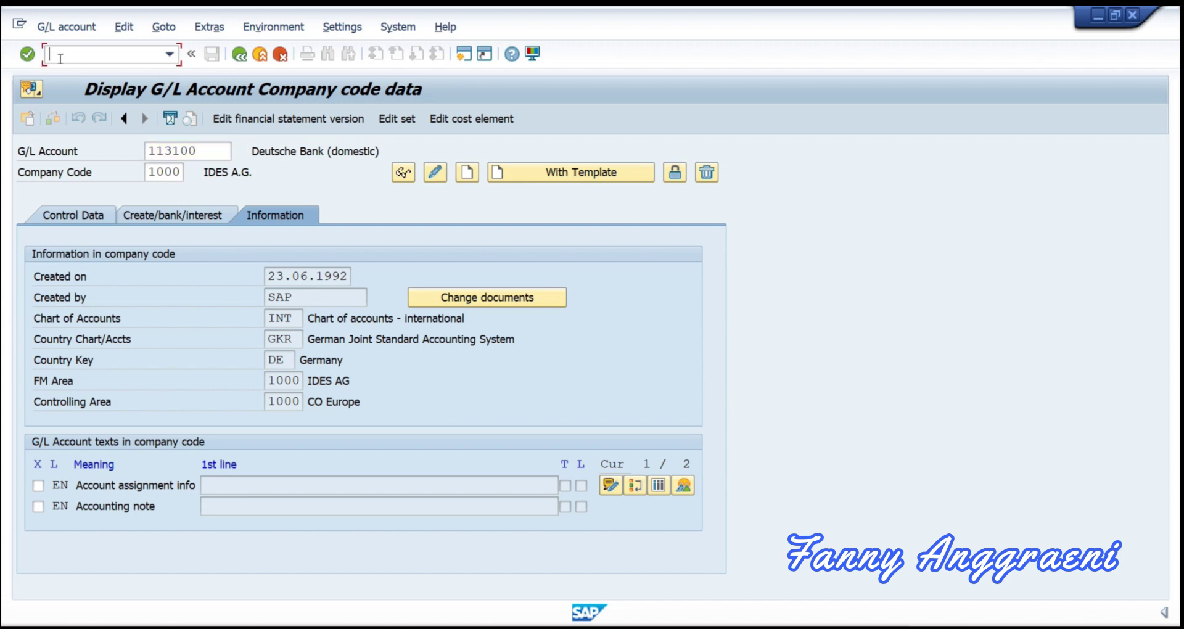
{"action": "type", "text": "/n"}
{"action": "key", "text": "Return"}
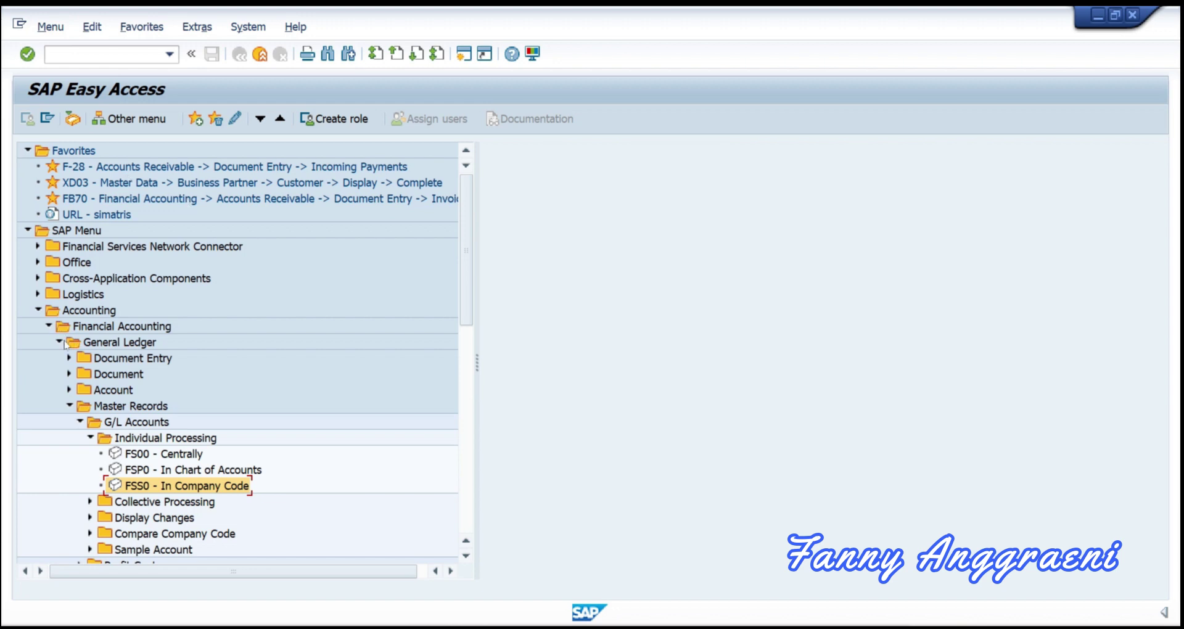
Step: Expand Information System > General Ledger Reports > Master Data > Chart of Accounts and select S_ALR_87012325
{"action": "left_click", "coordinate": [69, 406]}
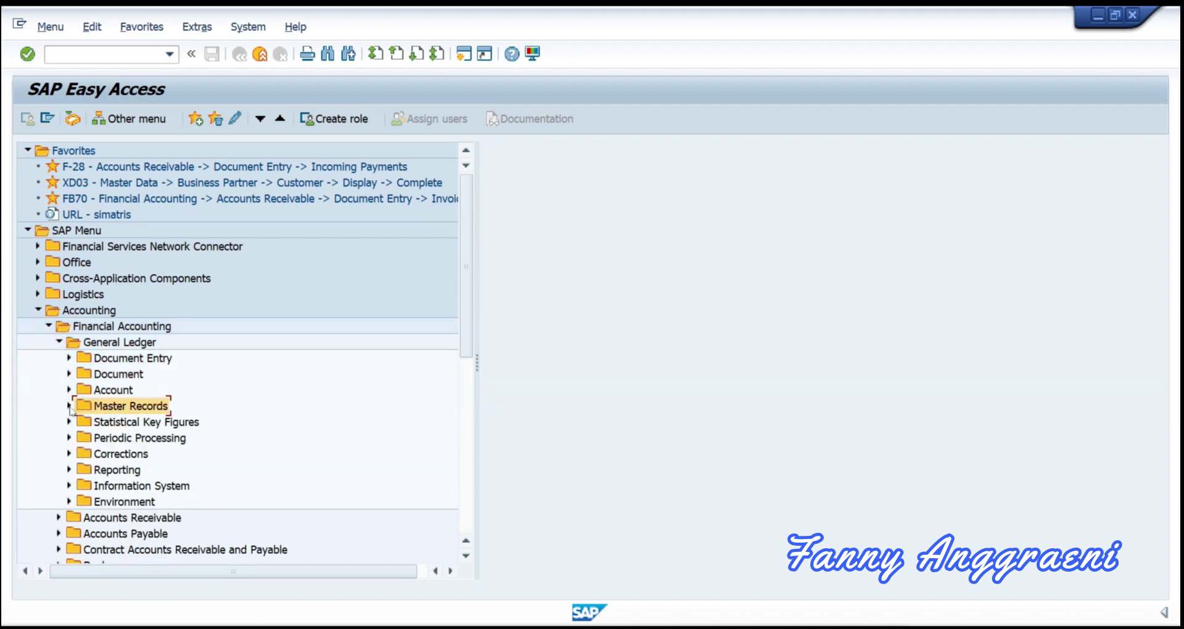
{"action": "left_click", "coordinate": [69, 486]}
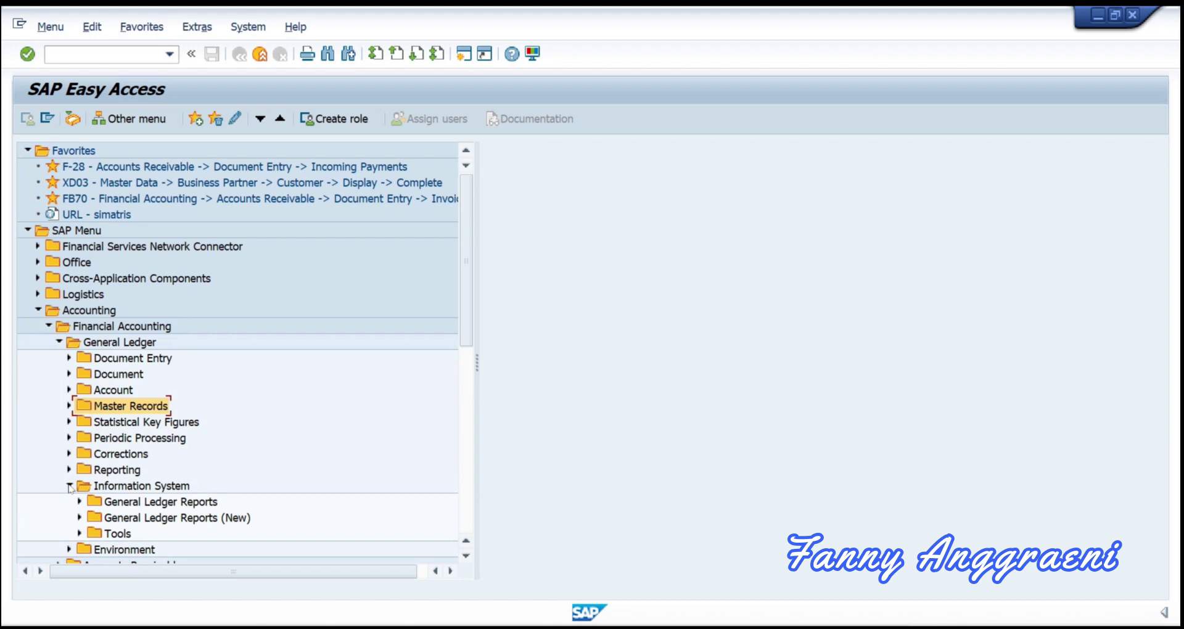
{"action": "left_click", "coordinate": [80, 502]}
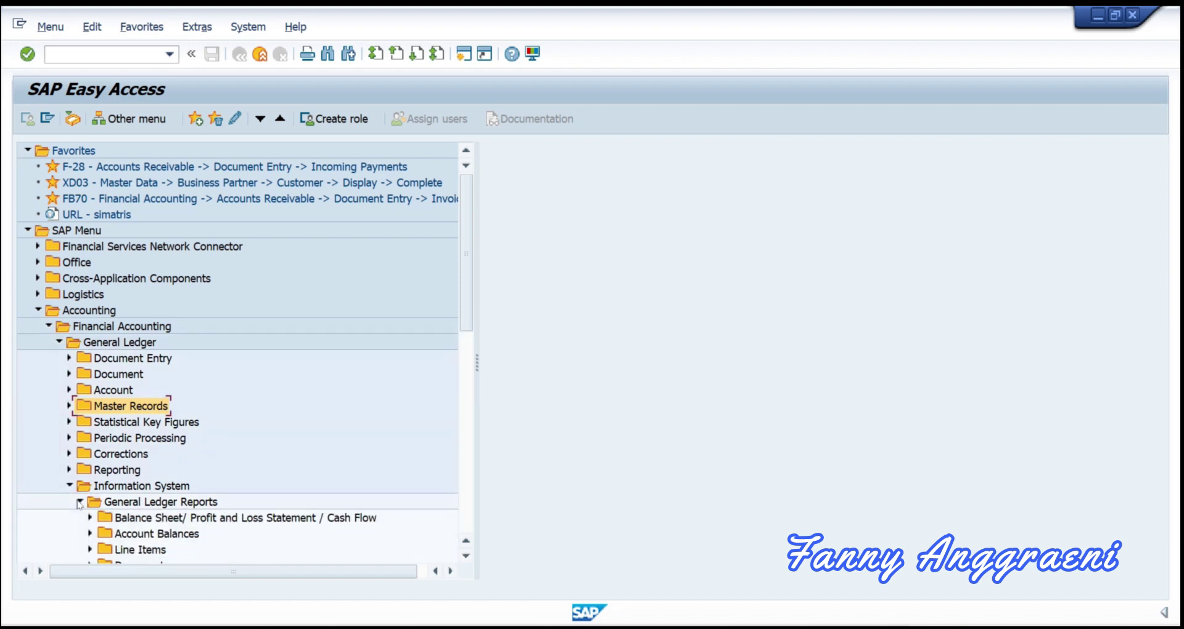
{"action": "scroll", "coordinate": [93, 524], "scroll_direction": "down", "scroll_amount": 1}
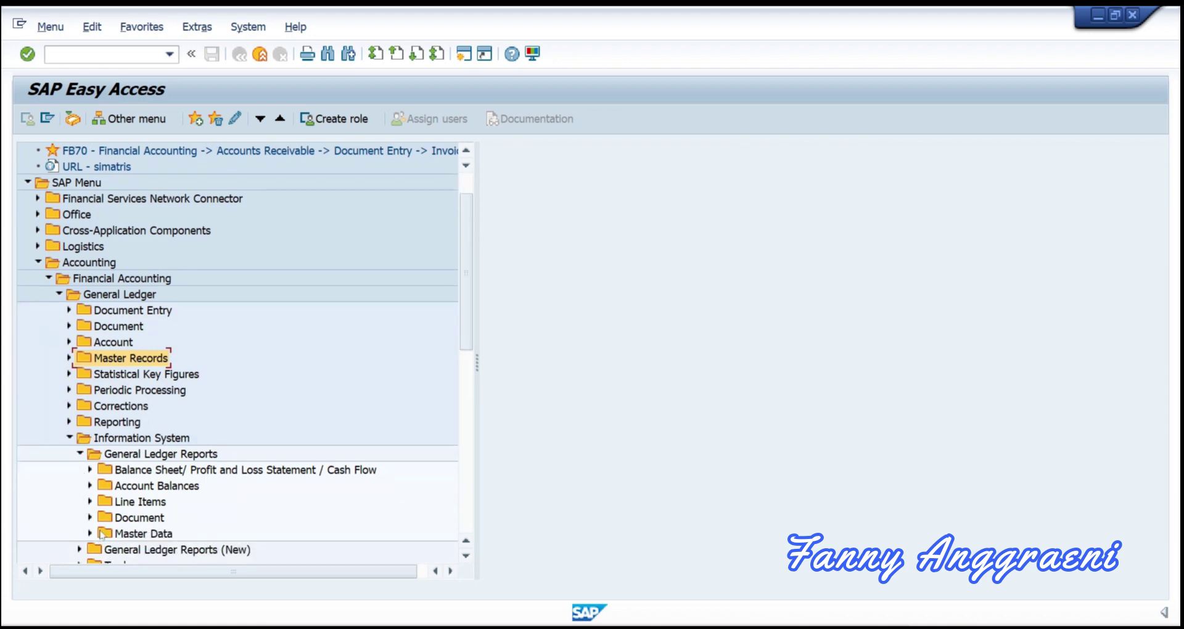
{"action": "left_click", "coordinate": [98, 533]}
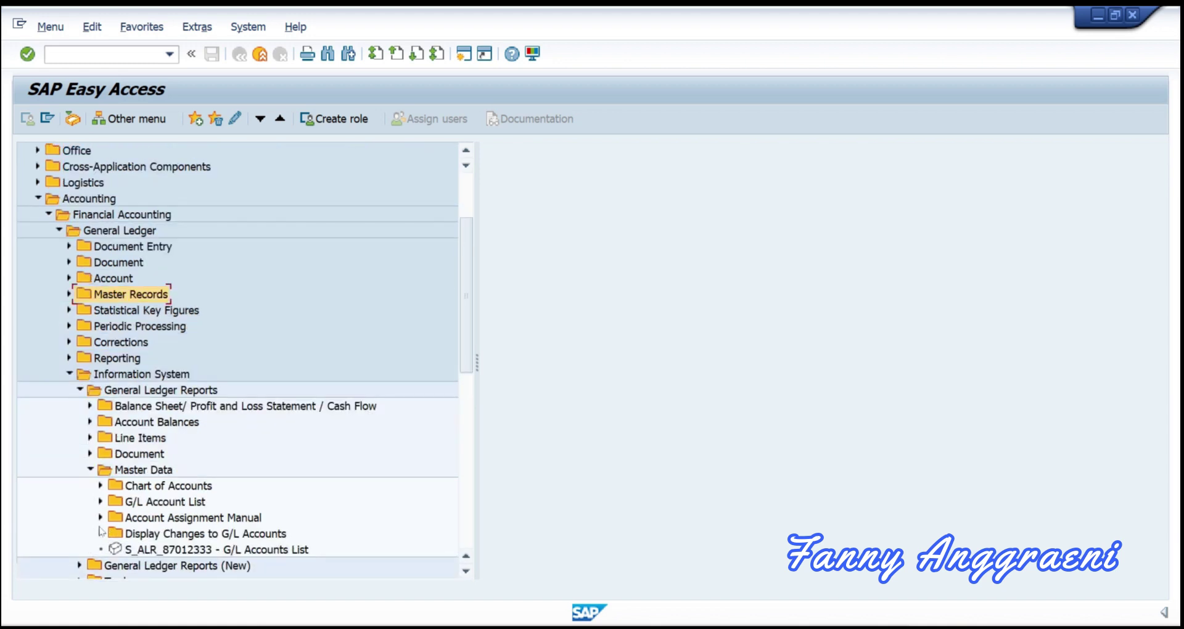
{"action": "left_click", "coordinate": [100, 486]}
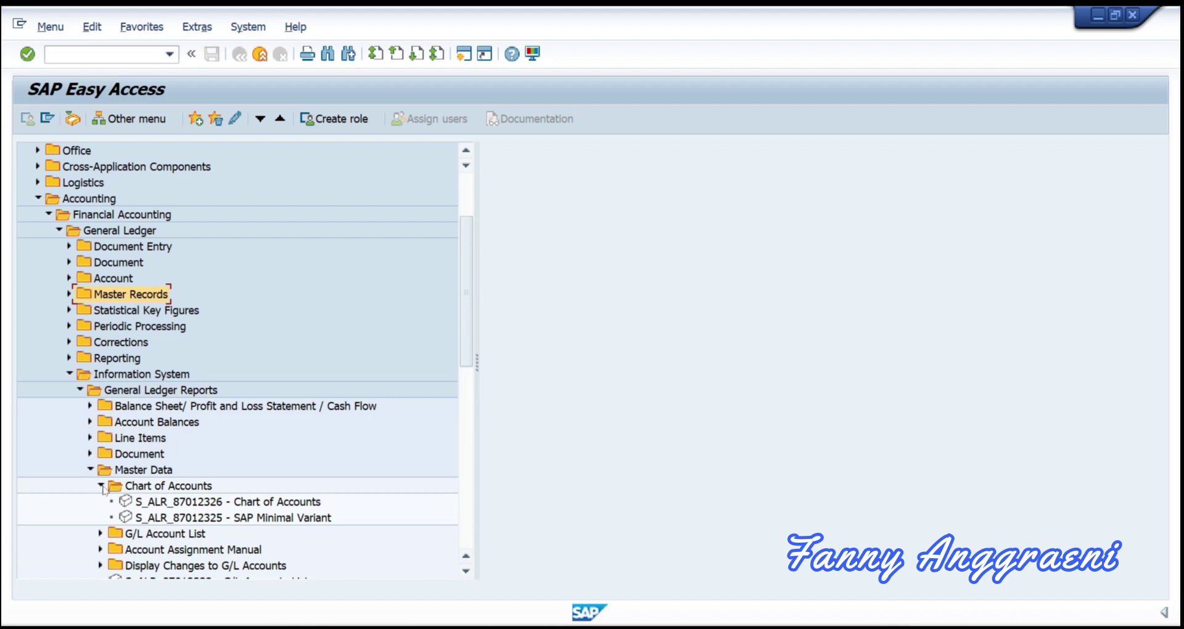
{"action": "left_click", "coordinate": [159, 520]}
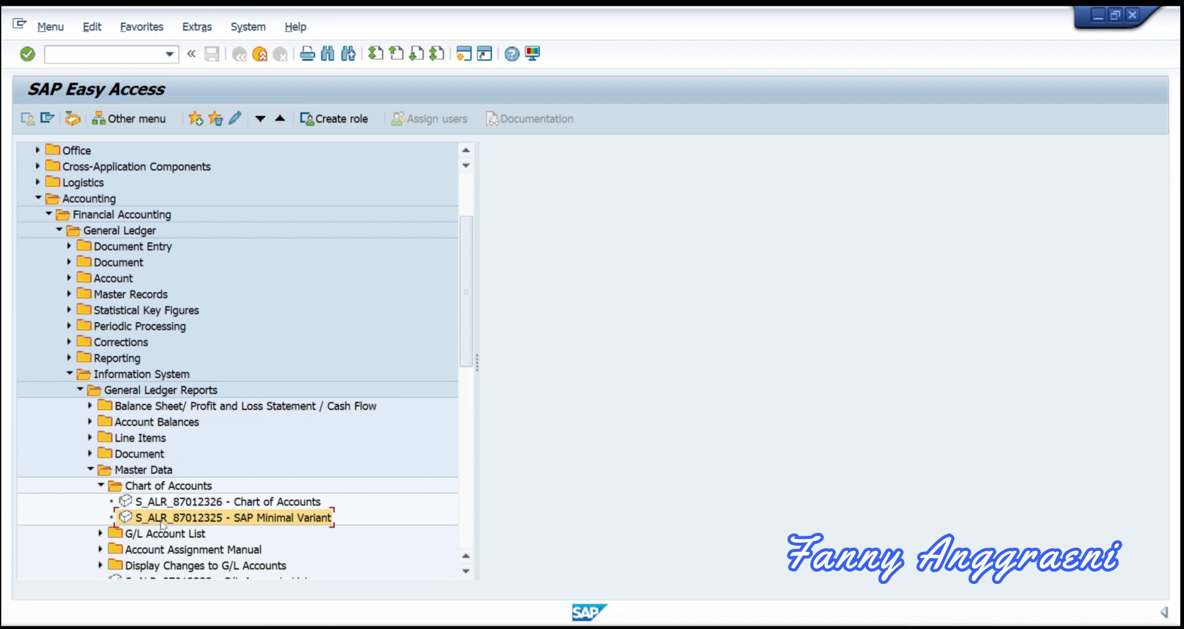
Step: Launch the SAP Minimal Variant report and enter chart of accounts INT
{"action": "double_click", "coordinate": [162, 523]}
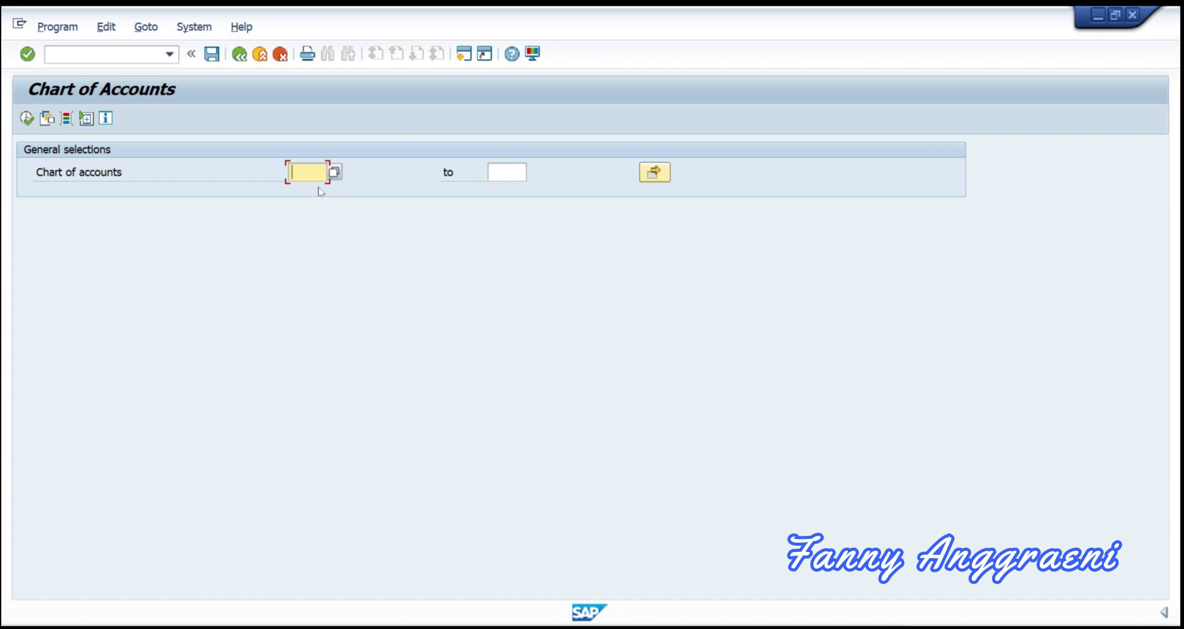
{"action": "type", "text": "INT"}
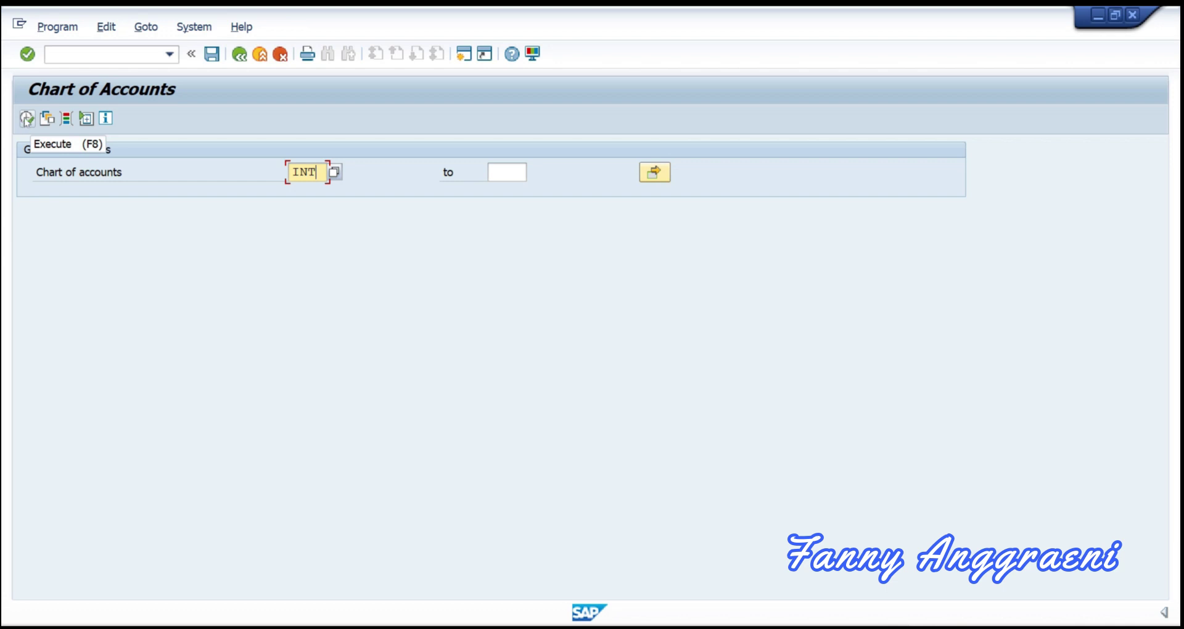
Step: Execute the report and scroll through the INT G/L account list
{"action": "left_click", "coordinate": [26, 119]}
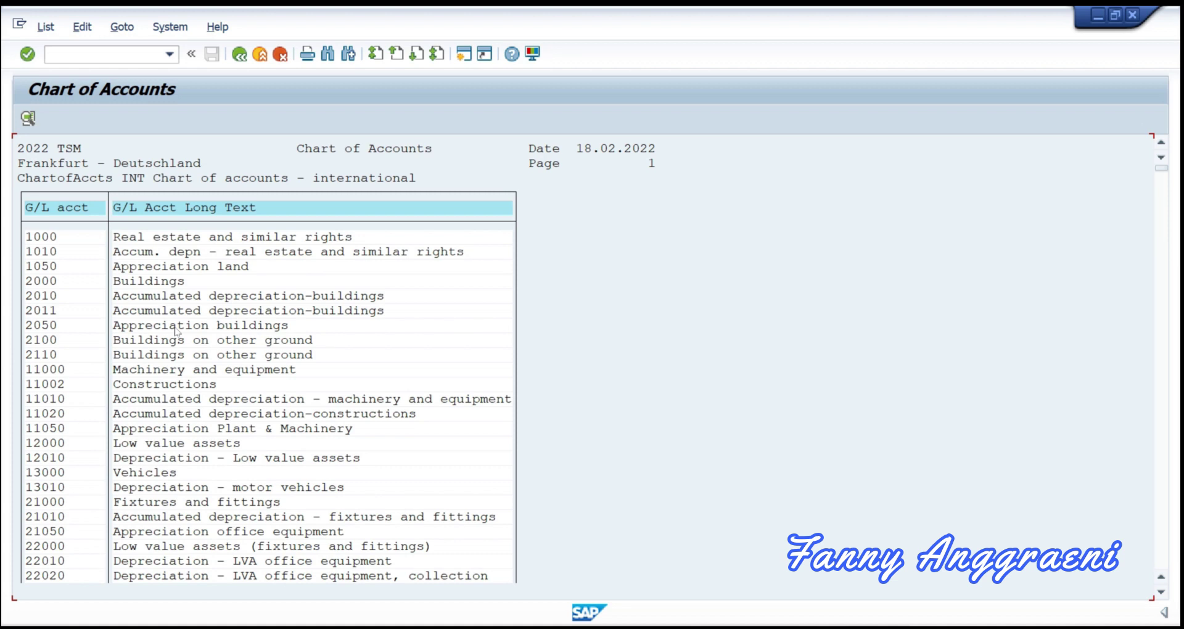
{"action": "scroll", "coordinate": [184, 343], "scroll_direction": "down", "scroll_amount": 2}
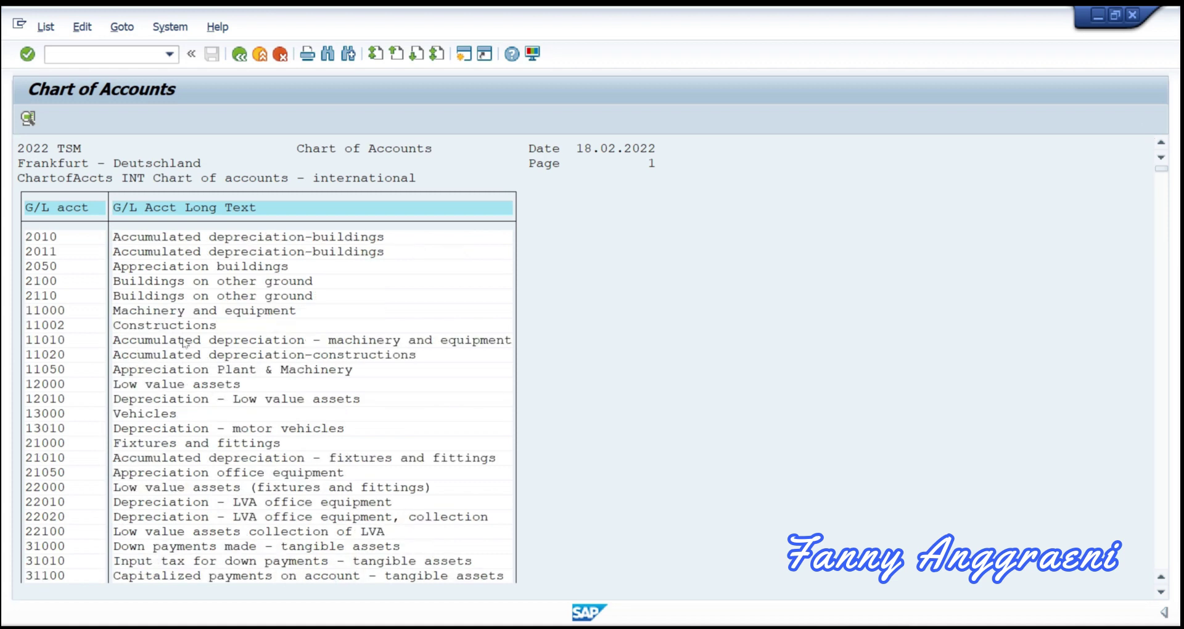
{"action": "scroll", "coordinate": [184, 343], "scroll_direction": "down", "scroll_amount": 3}
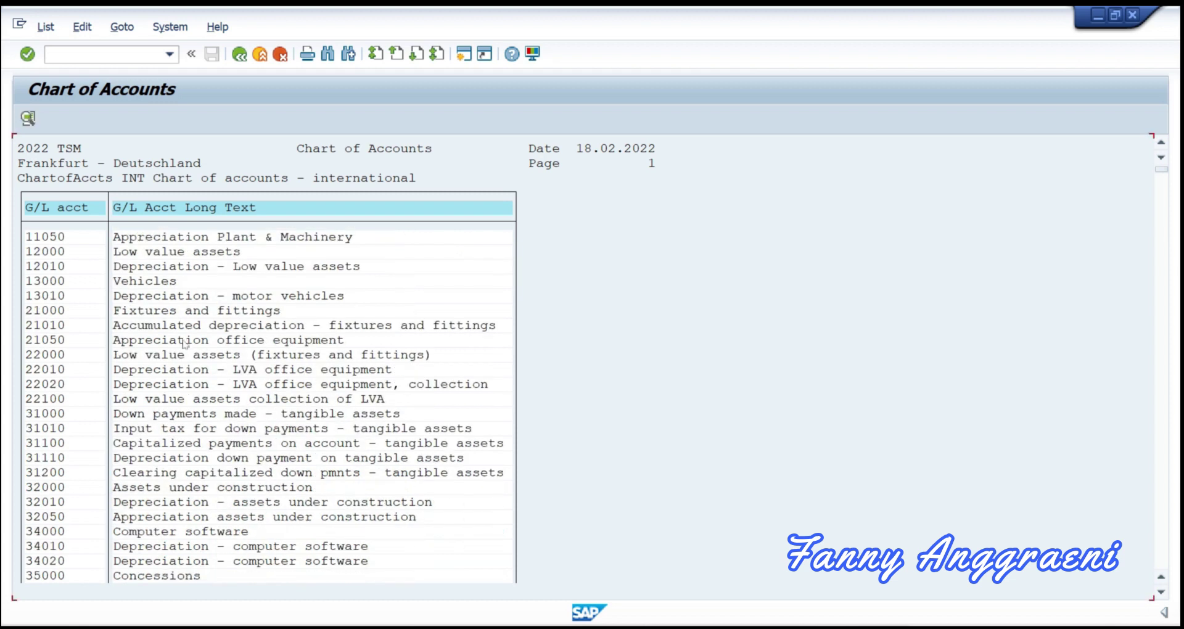
{"action": "scroll", "coordinate": [184, 343], "scroll_direction": "down", "scroll_amount": 2}
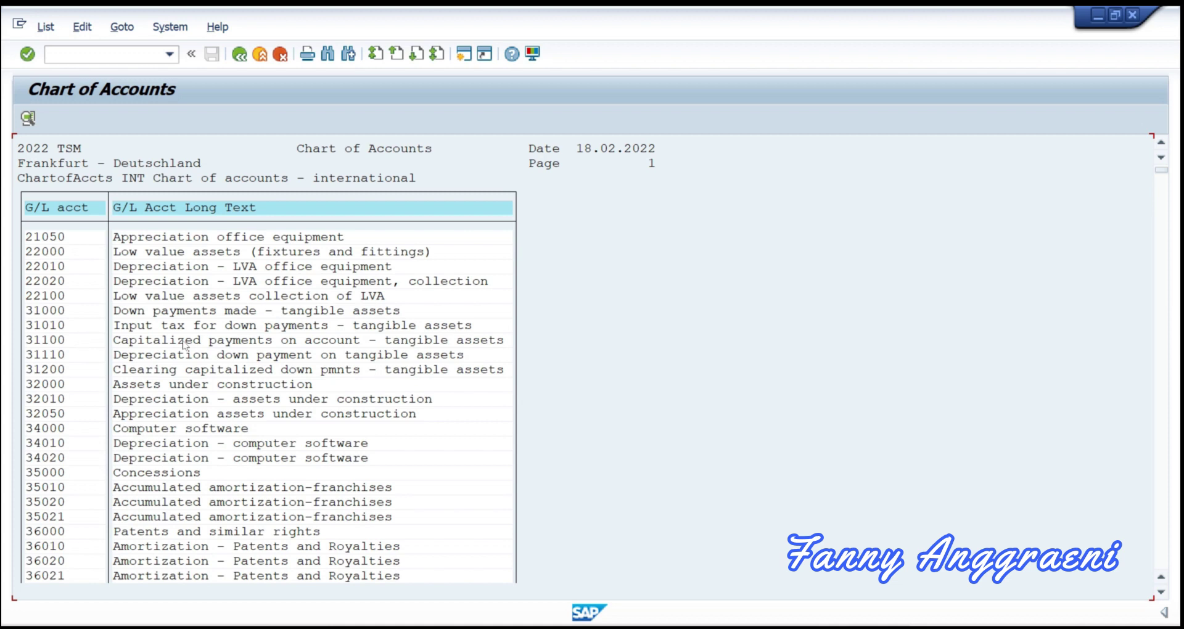
{"action": "scroll", "coordinate": [184, 345], "scroll_direction": "down", "scroll_amount": 2}
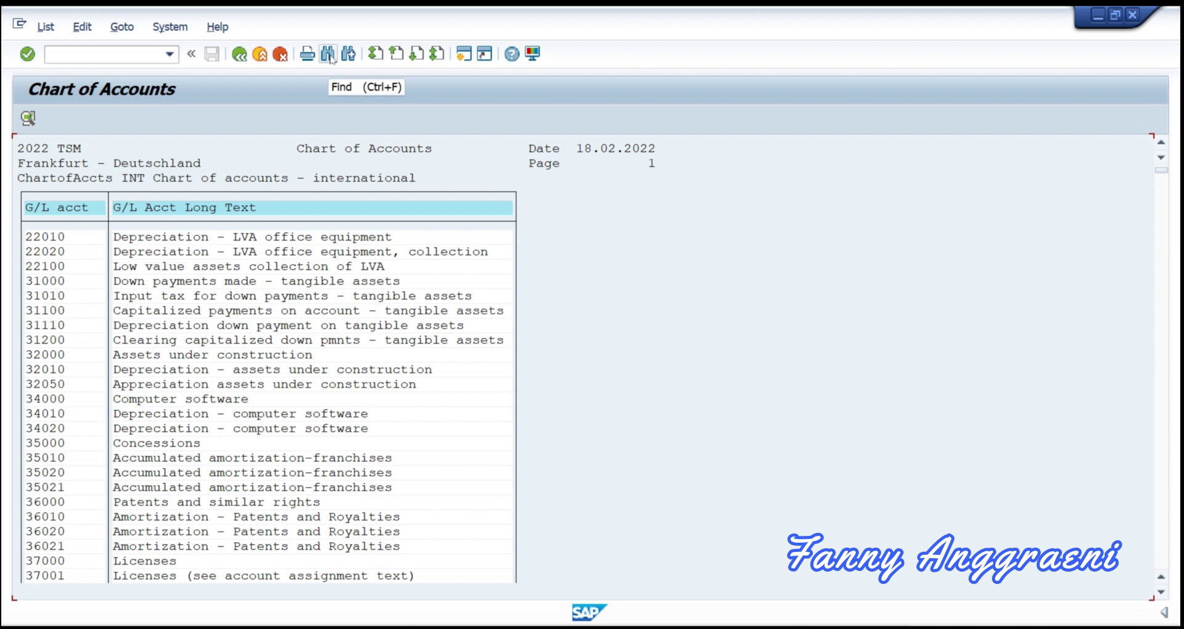
Step: Search the list for 113100 and position on the Deutsche Bank (domestic) hit
{"action": "left_click", "coordinate": [328, 55]}
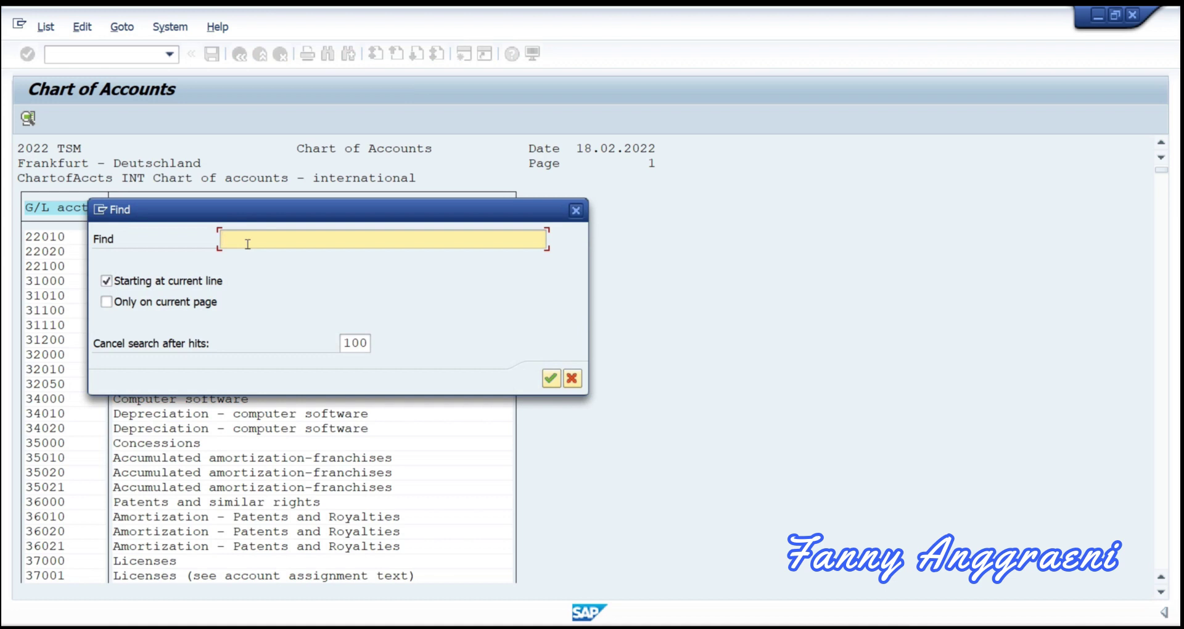
{"action": "type", "text": "113100"}
{"action": "left_click", "coordinate": [551, 379]}
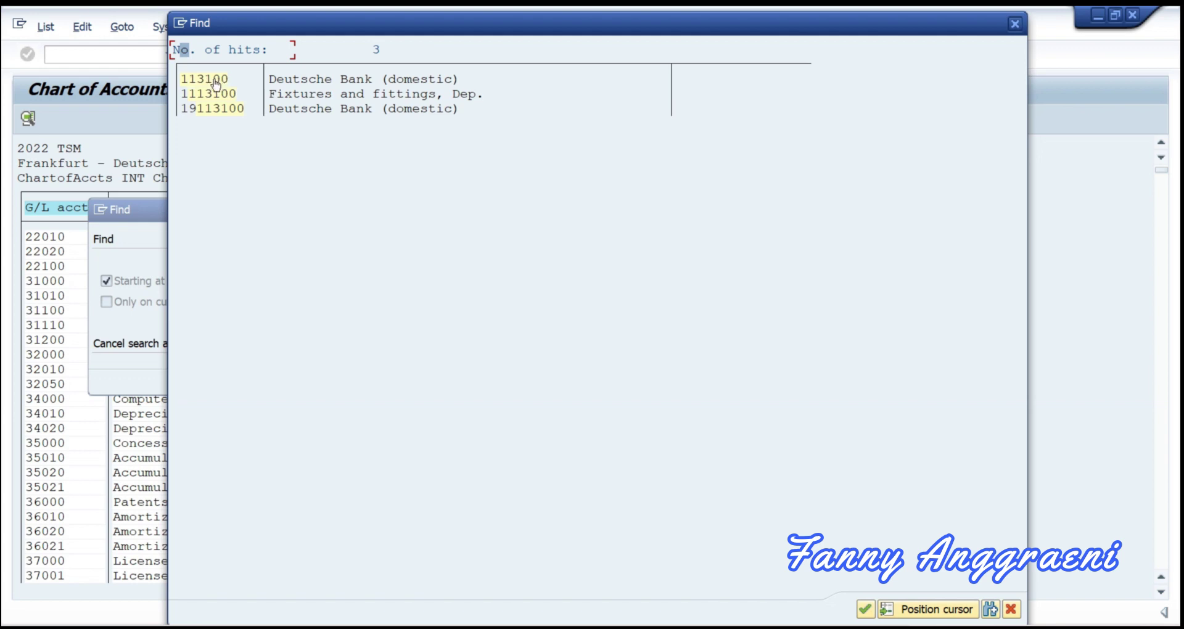
{"action": "left_click", "coordinate": [215, 85]}
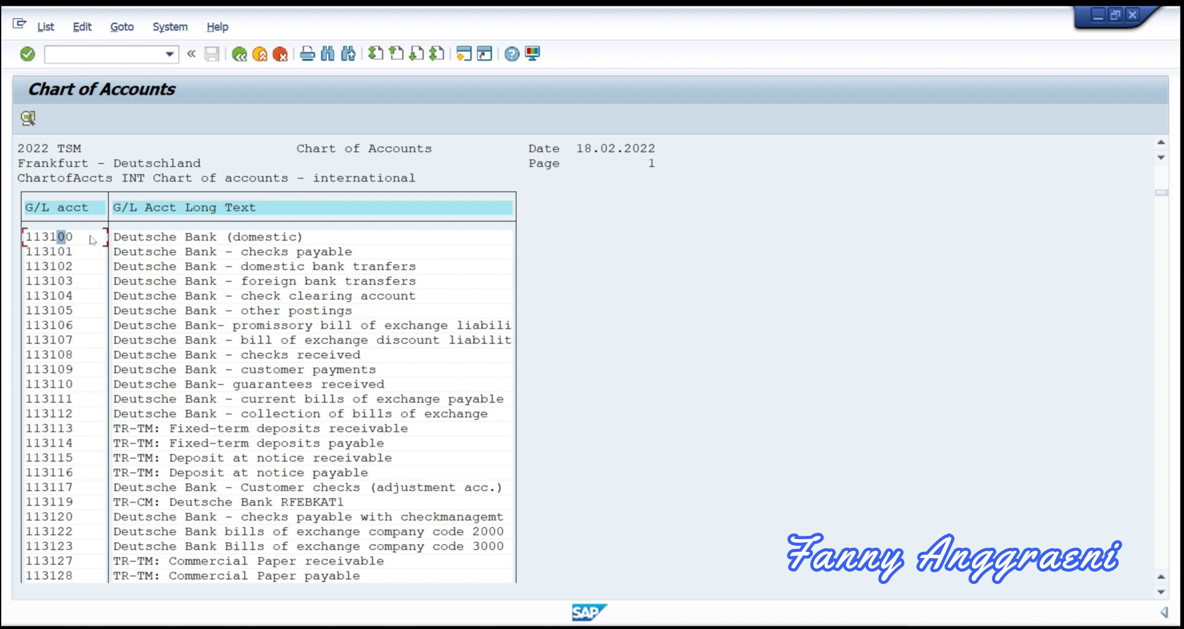
Step: Open account 113100's master data and view its keywords and translations
{"action": "double_click", "coordinate": [92, 238]}
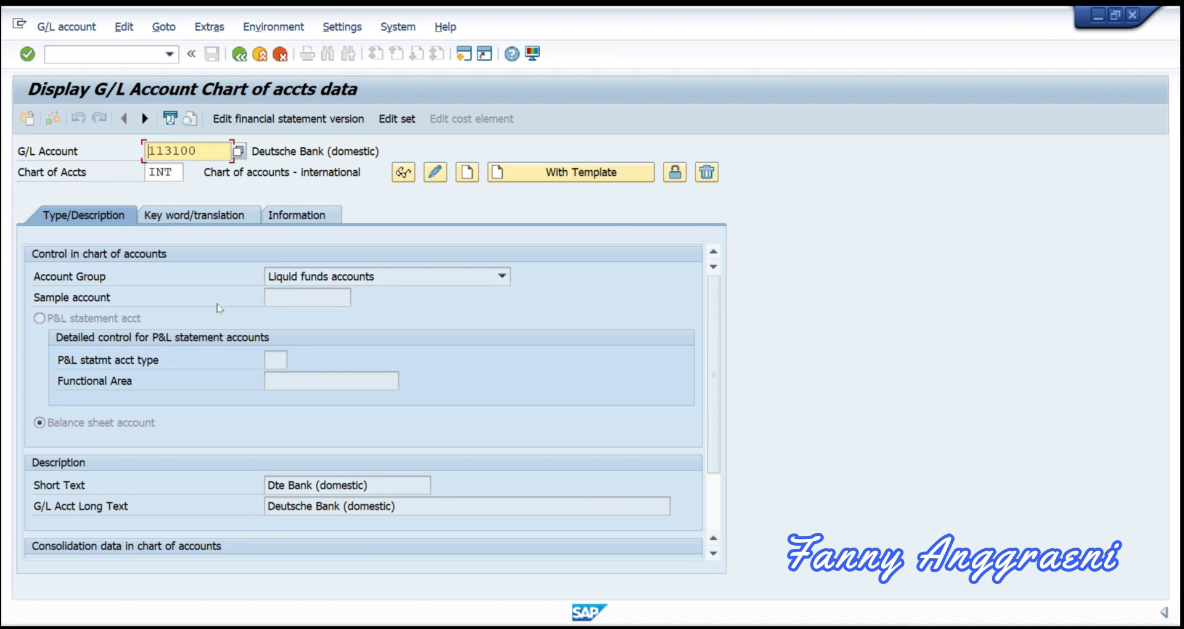
{"action": "left_click", "coordinate": [189, 226]}
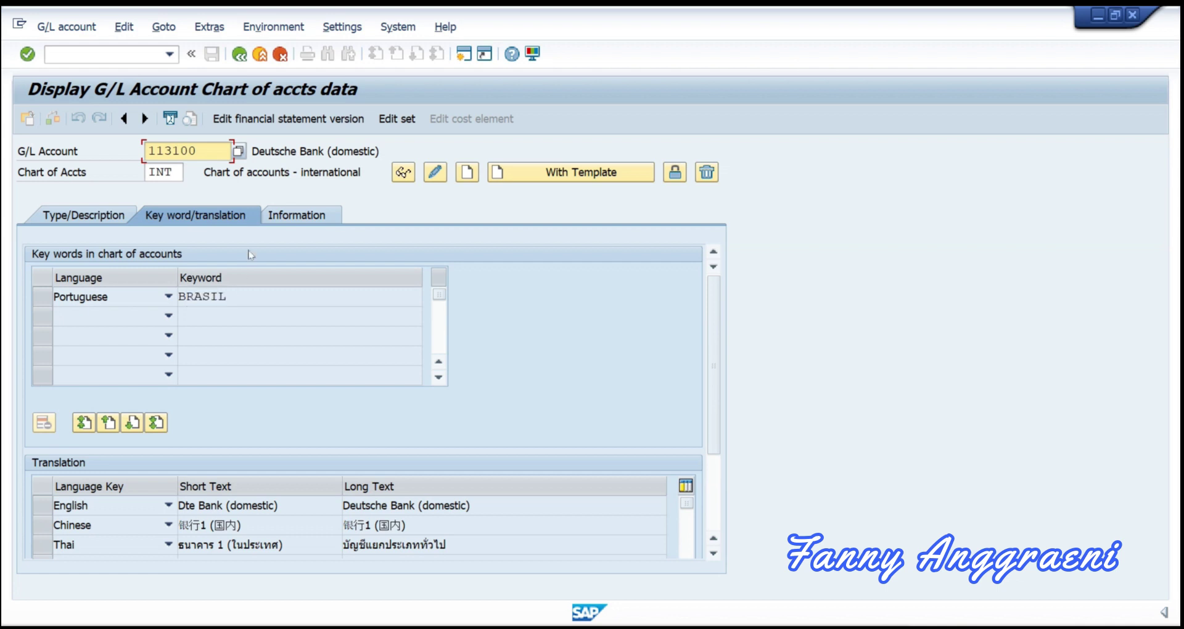
Step: Show account 113100's creation details: created 23.06.1992 by SAP, group chart of accounts CONS
{"action": "left_click", "coordinate": [276, 217]}
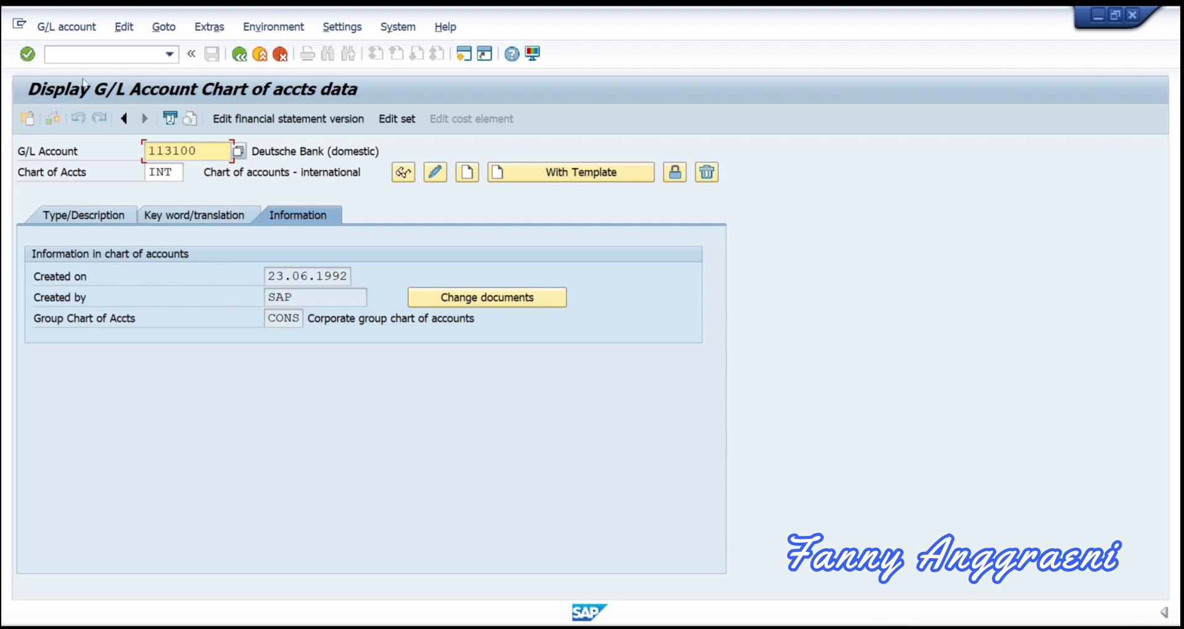
{"action": "left_click", "coordinate": [89, 56]}
Step: Enter /n in the command field to exit the 113100 display to SAP Easy Access
{"action": "type", "text": "/n"}
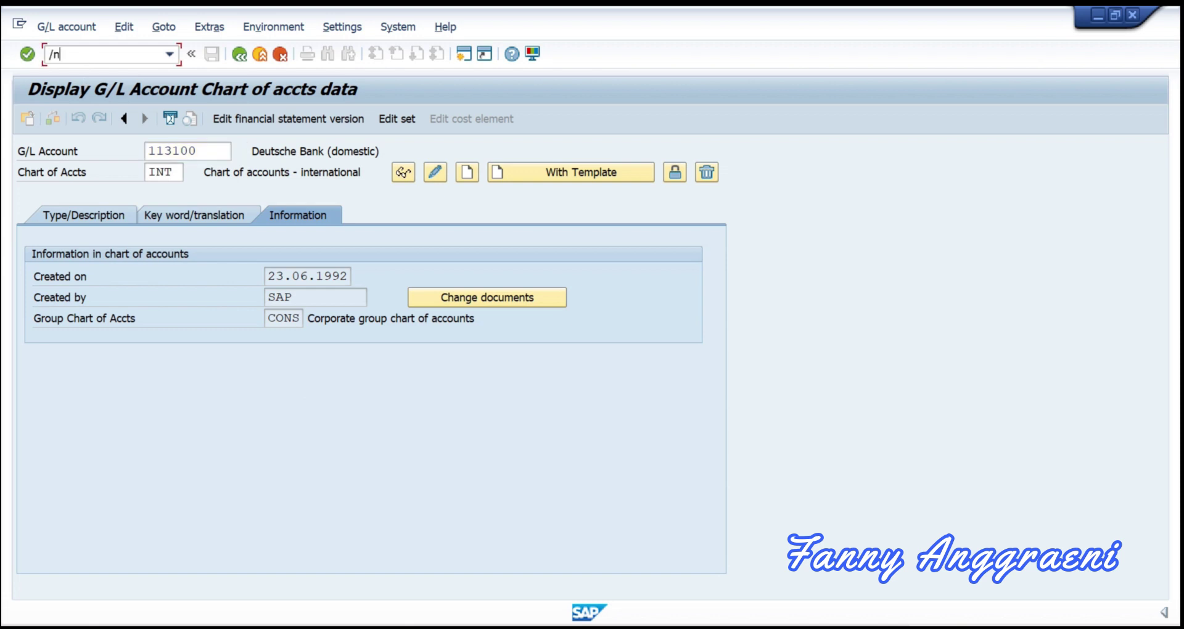
{"action": "key", "text": "Return"}
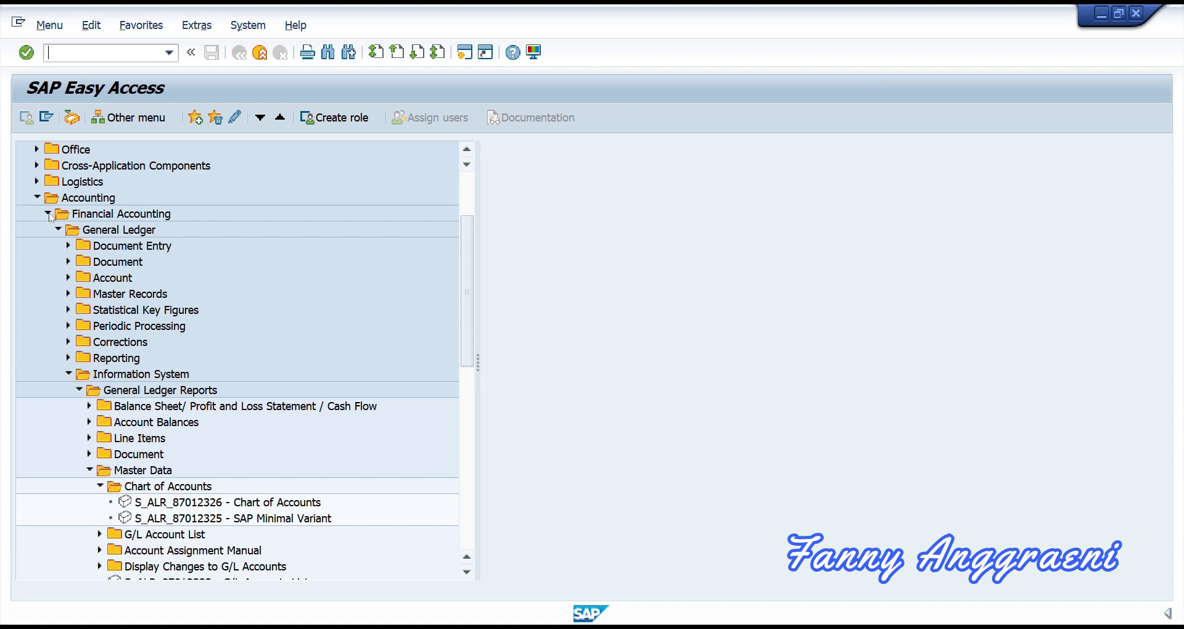
Step: Collapse Information System and expand Master Records › G/L Accounts › Individual Processing to select FSS0
{"action": "left_click", "coordinate": [68, 374]}
{"action": "left_click", "coordinate": [69, 294]}
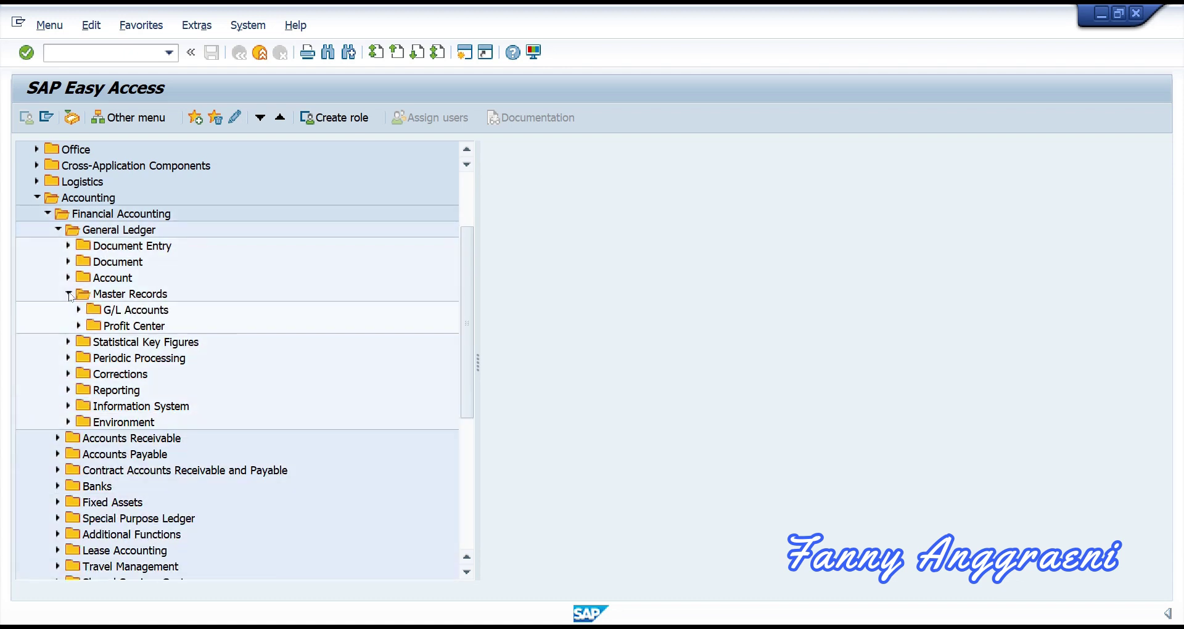
{"action": "left_click", "coordinate": [79, 311]}
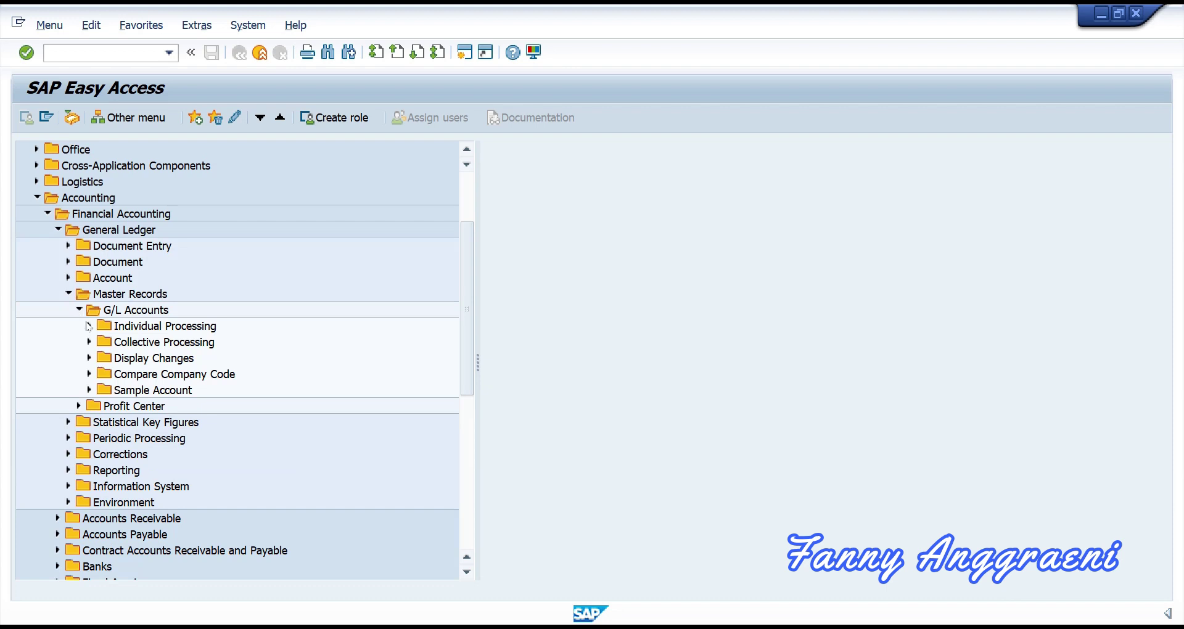
{"action": "left_click", "coordinate": [88, 326]}
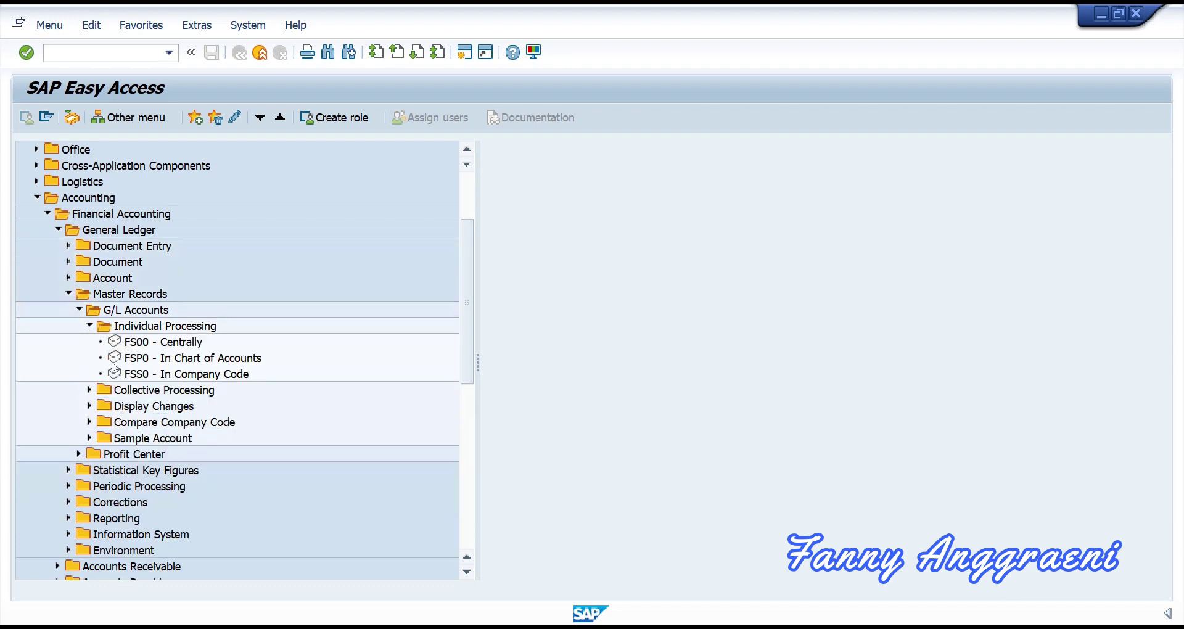
{"action": "left_click", "coordinate": [148, 379]}
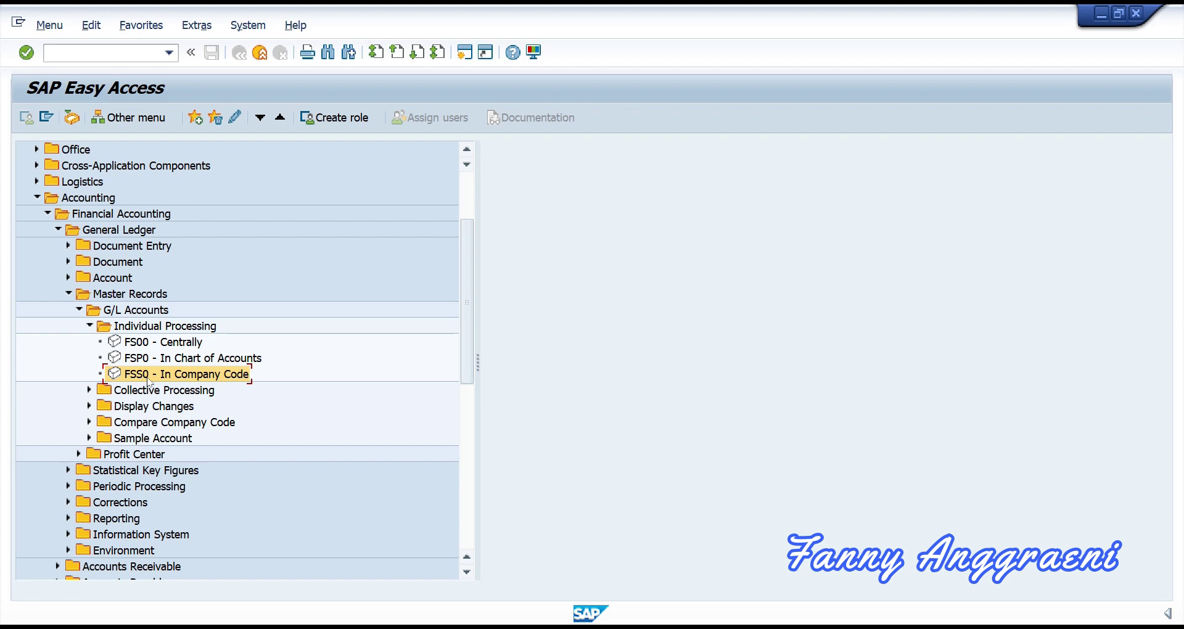
Step: Start FSS0 In Company Code, prefilled with account 113100 and company code 1000
{"action": "double_click", "coordinate": [149, 378]}
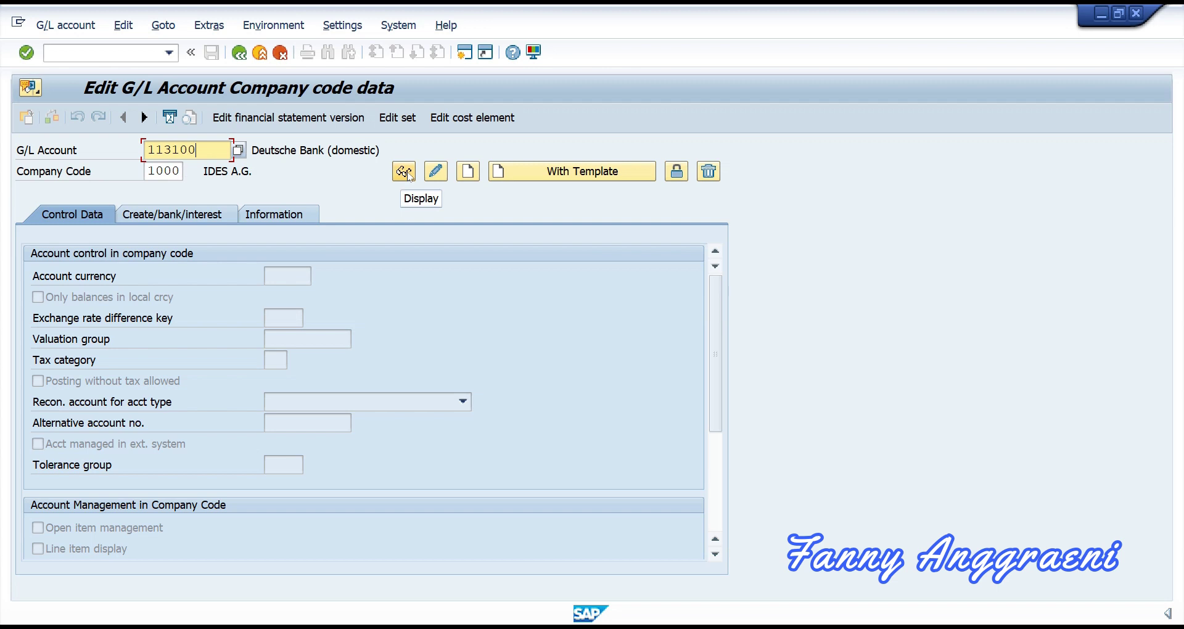
Step: Display account 113100 in company code 1000: EUR currency, alternative account 113100 (Citibank Account)
{"action": "left_click", "coordinate": [405, 173]}
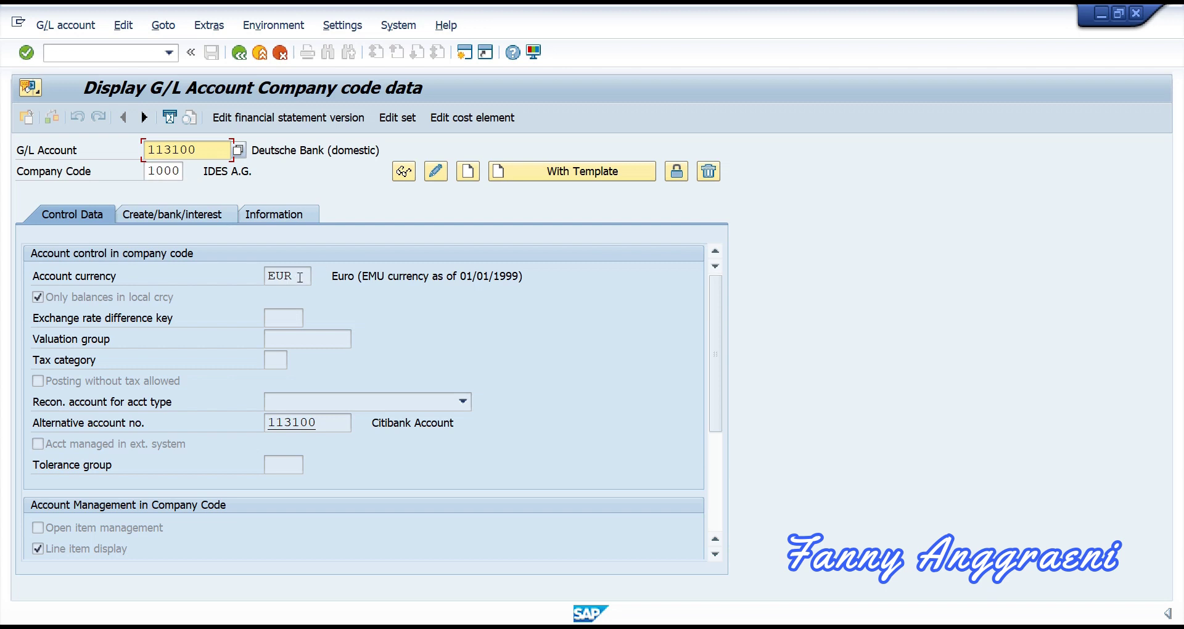
{"action": "left_click", "coordinate": [300, 277]}
Step: Switch to company code 2000 (BestRun UK) to show account 113100 in GBP with Midland Bank Account
{"action": "key", "text": "Tab"}
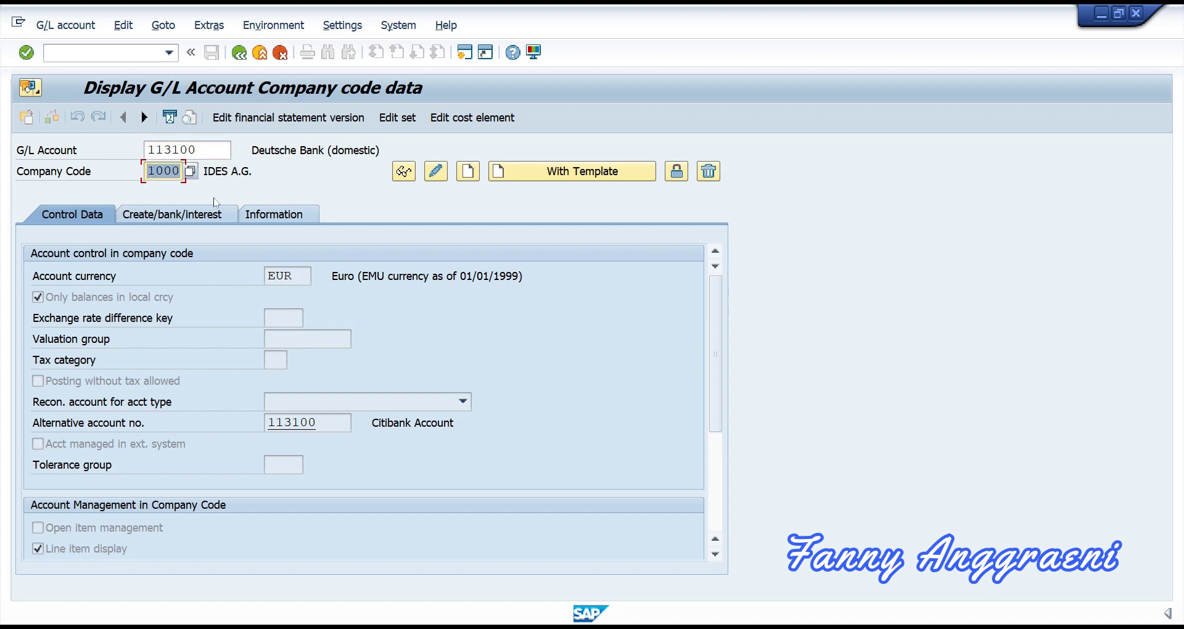
{"action": "type", "text": "2000"}
{"action": "left_click", "coordinate": [402, 176]}
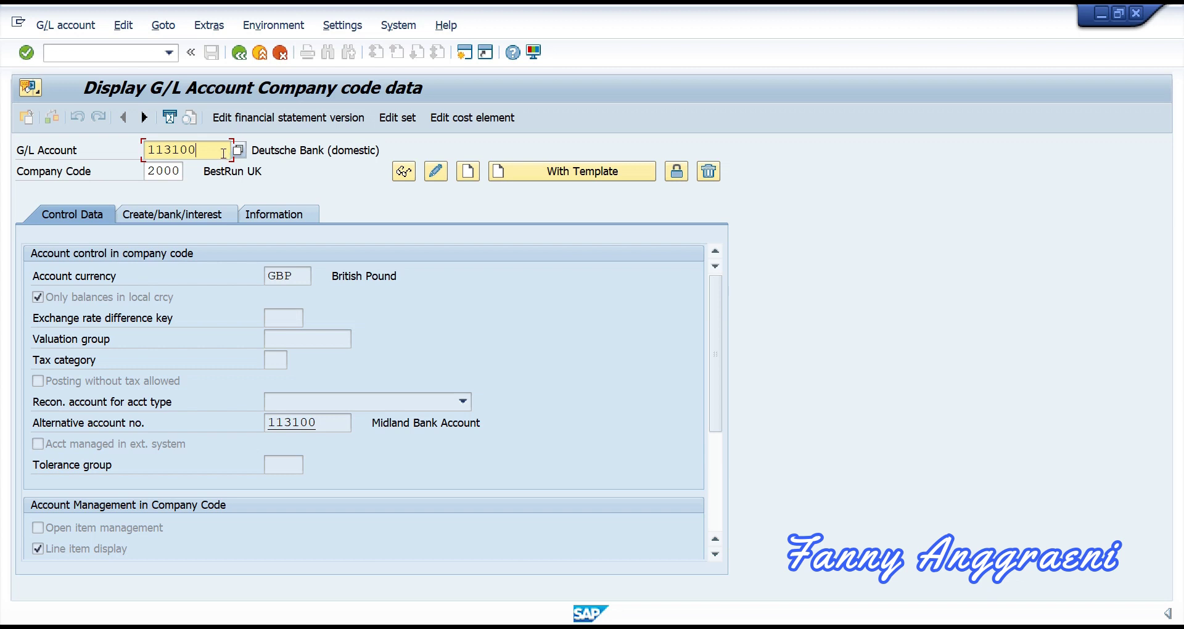
Step: Load account 160000, Trade Payables - domestic, in company code 1000: EUR, Vendors reconciliation
{"action": "left_click_drag", "start_coordinate": [225, 153], "coordinate": [131, 137]}
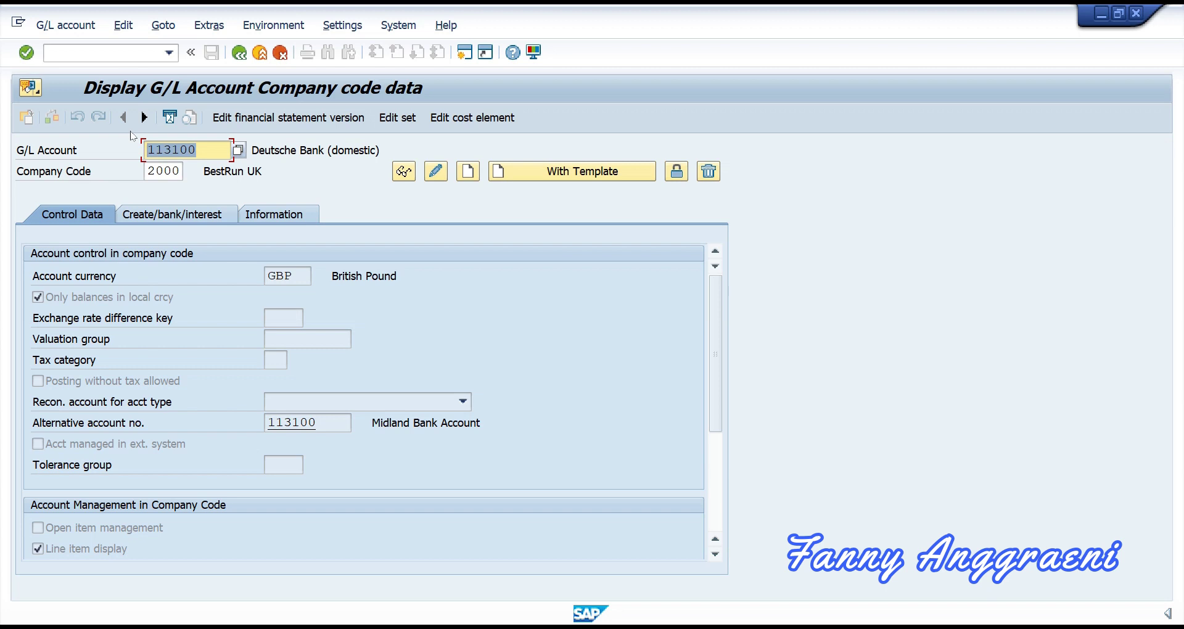
{"action": "type", "text": "160000"}
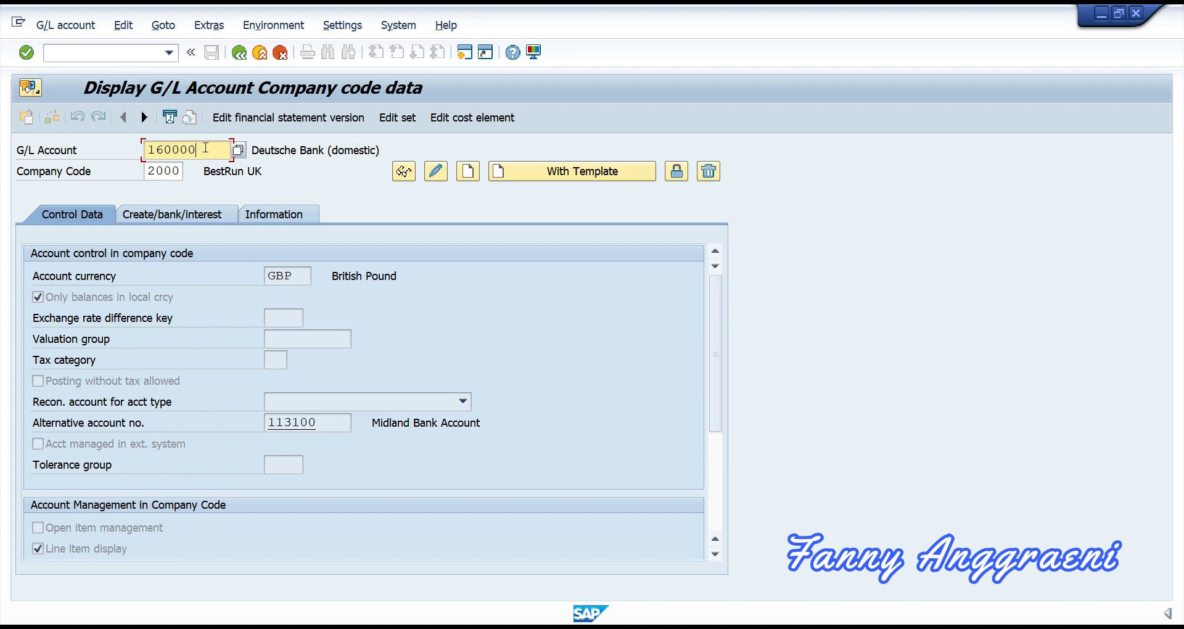
{"action": "key", "text": "Tab"}
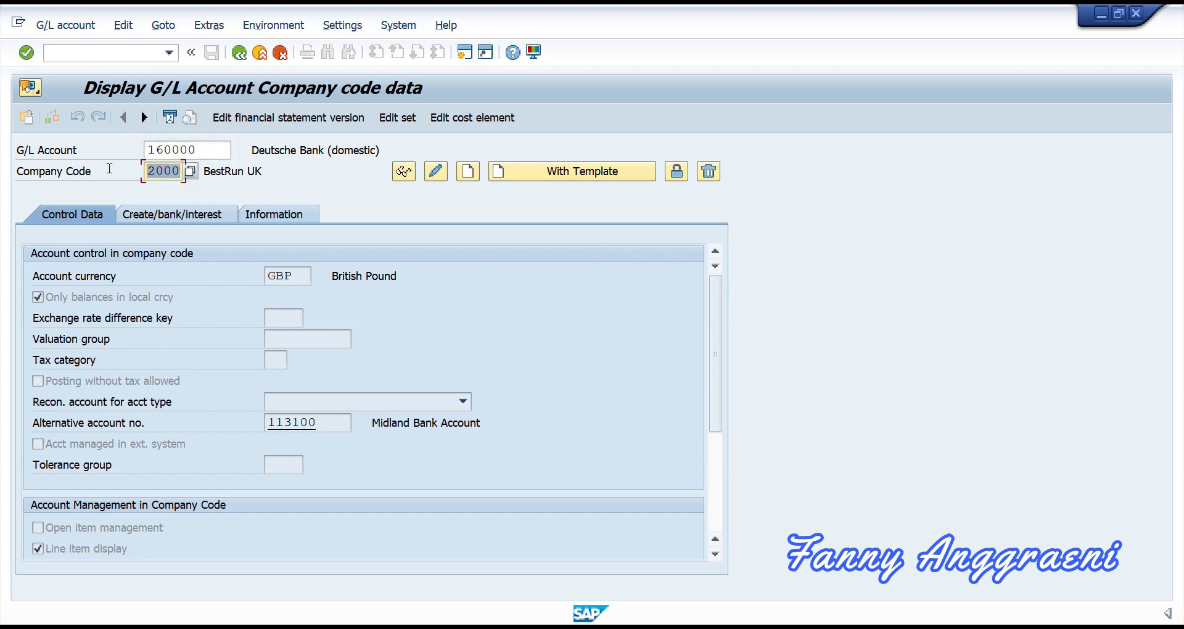
{"action": "type", "text": "1000"}
{"action": "key", "text": "Return"}
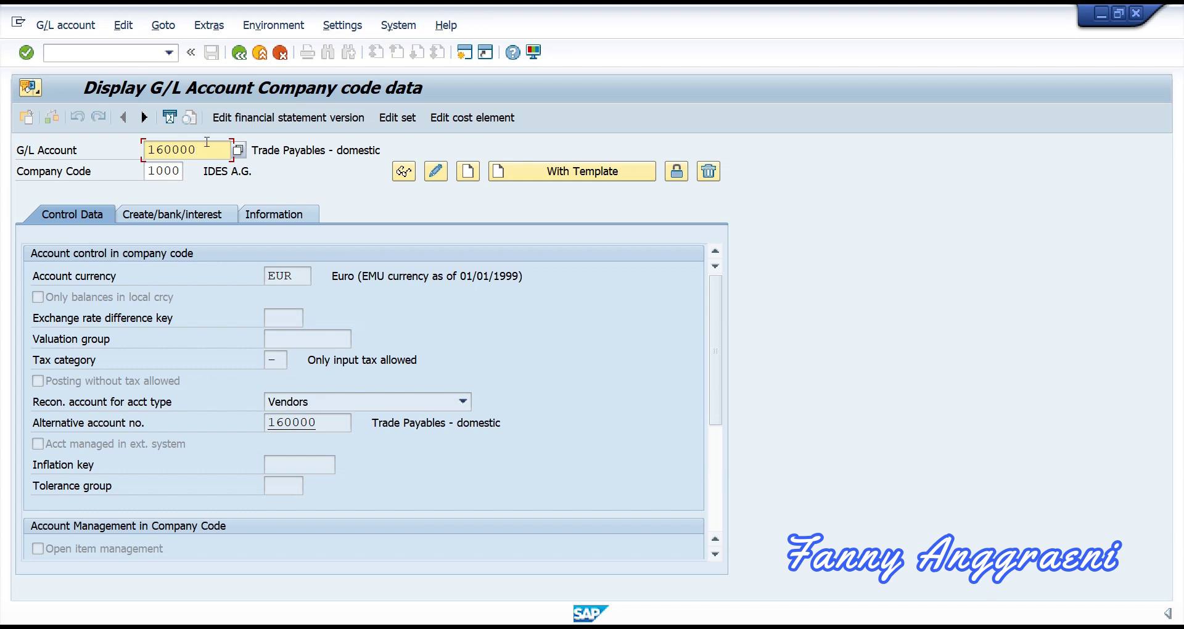
Step: Load account 140000, Trade Receivables - domestic: EUR, output tax only, Customers reconciliation
{"action": "key", "text": "BackSpace"}
{"action": "key", "text": "BackSpace"}
{"action": "key", "text": "BackSpace"}
{"action": "key", "text": "BackSpace"}
{"action": "key", "text": "BackSpace"}
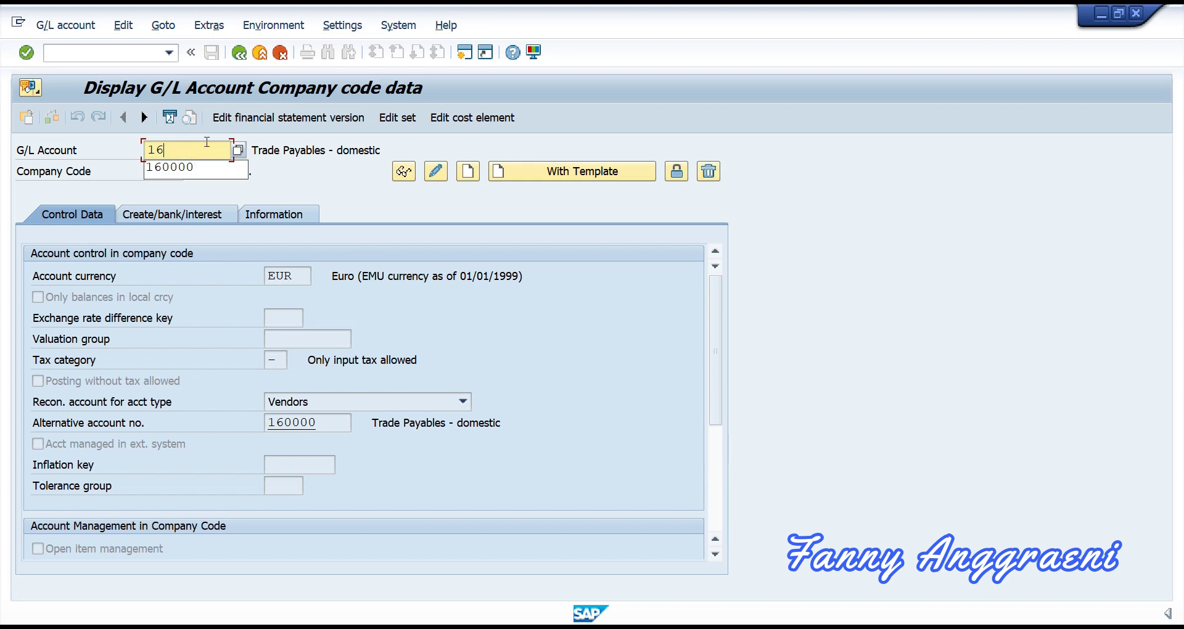
{"action": "type", "text": "40000"}
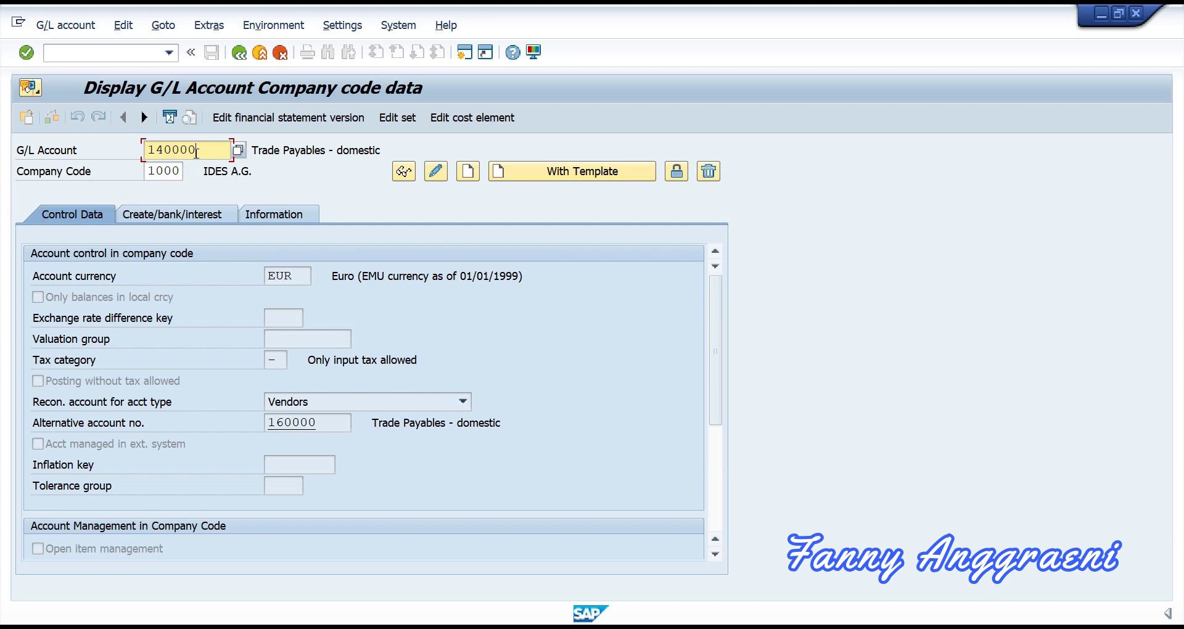
{"action": "key", "text": "Return"}
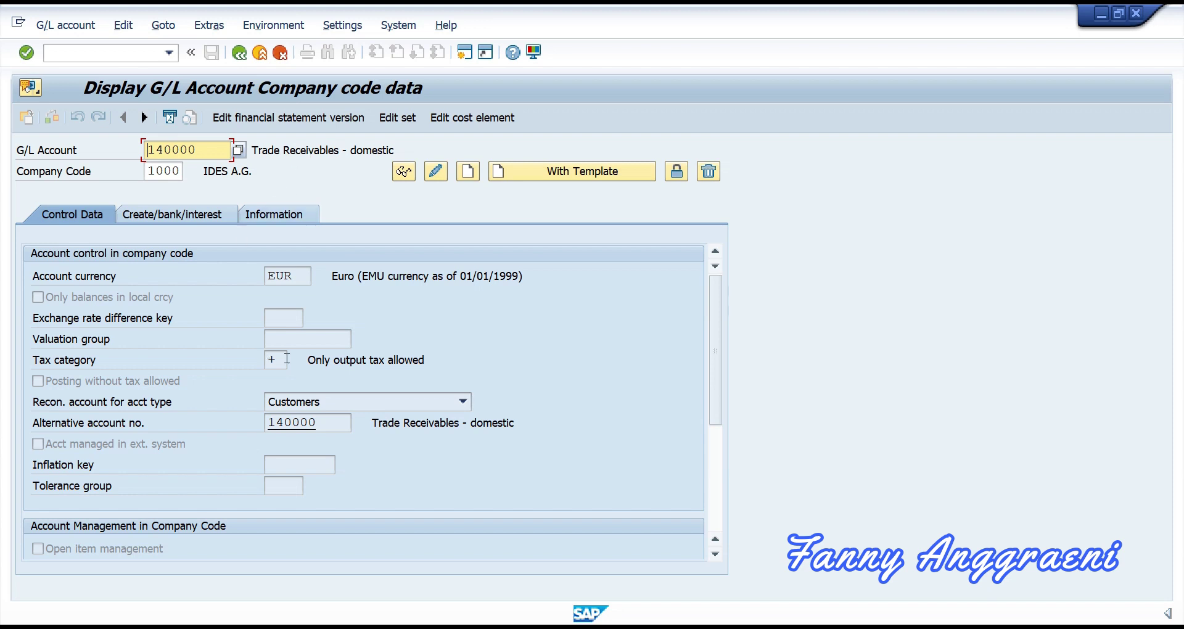
{"action": "left_click", "coordinate": [327, 407]}
Step: Load account 2000, Buildings, in company code 1000: EUR, input tax only, Assets reconciliation
{"action": "left_click_drag", "start_coordinate": [220, 148], "coordinate": [92, 152]}
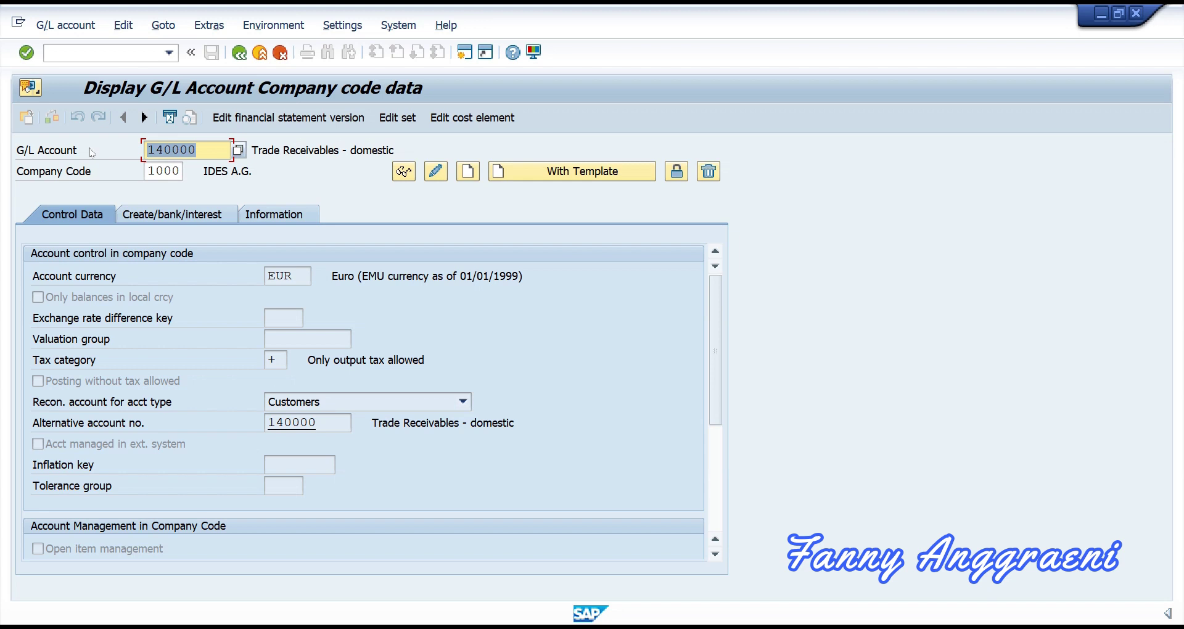
{"action": "type", "text": "2000"}
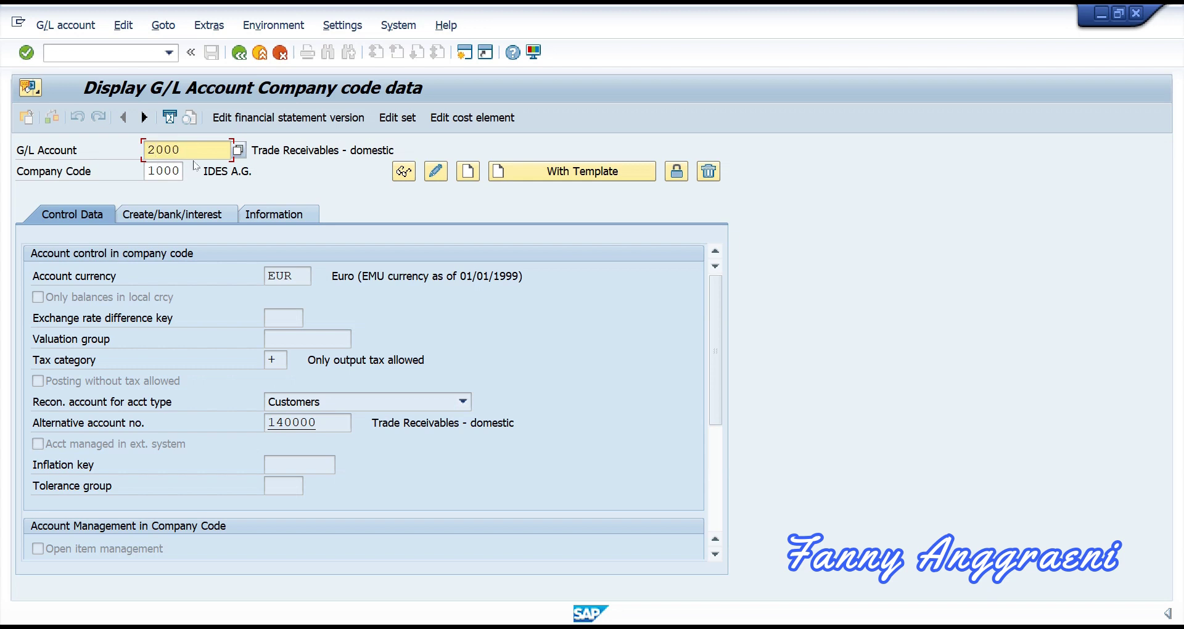
{"action": "key", "text": "Return"}
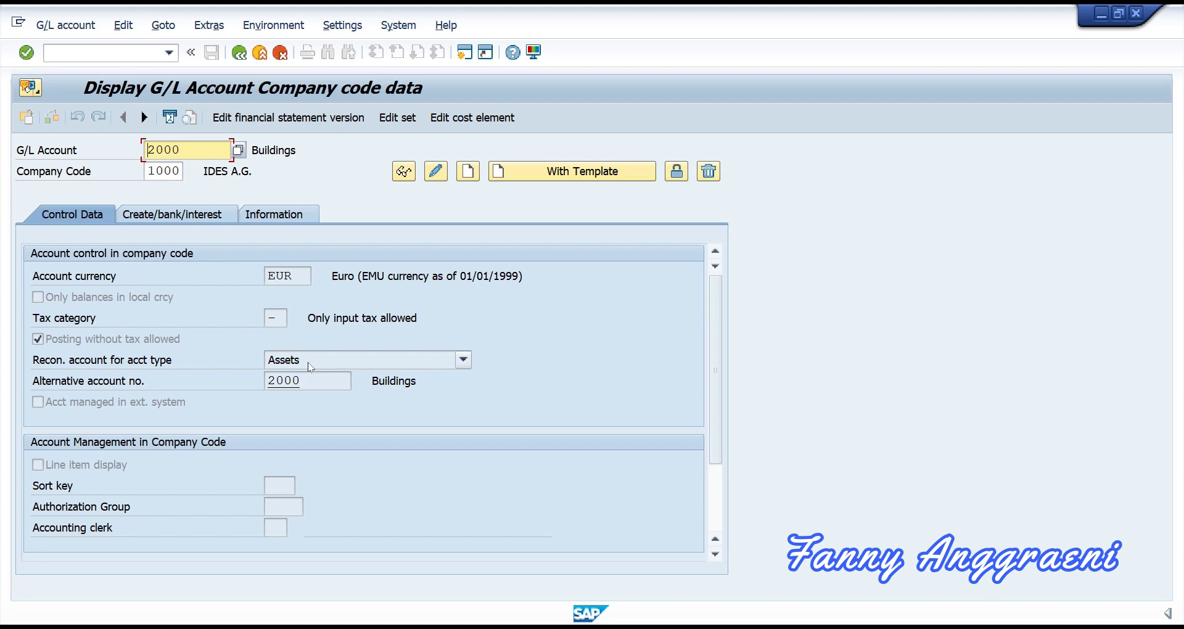
{"action": "key", "text": "ctrl+slash"}
Step: Run /n to exit the account 2000 display back to SAP Easy Access
{"action": "type", "text": "/n"}
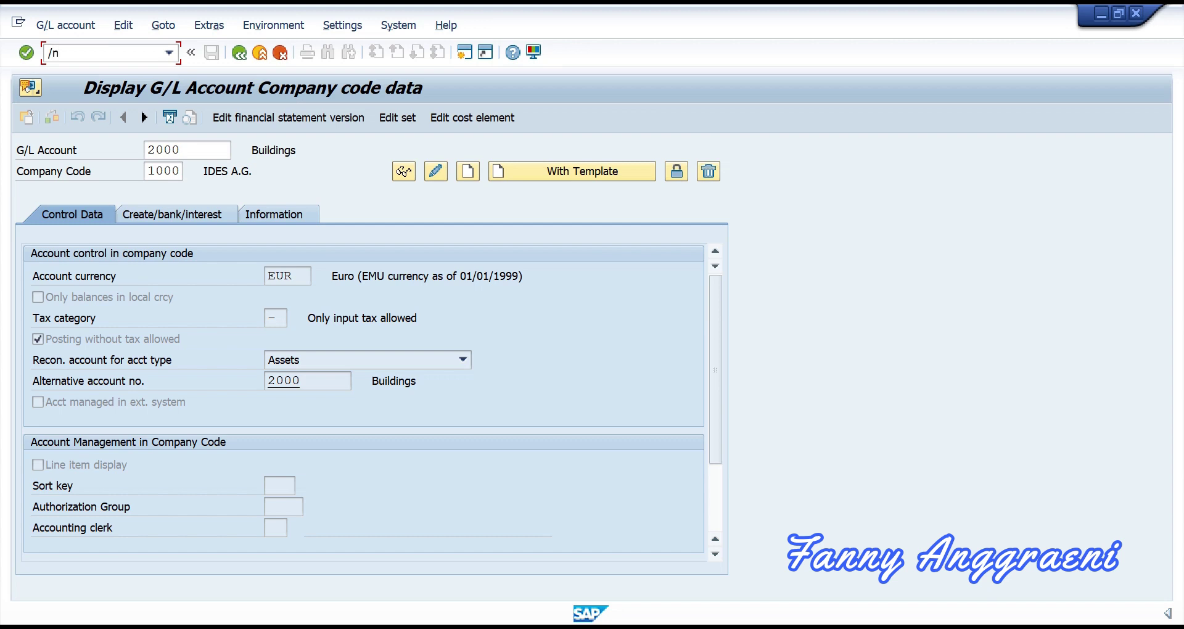
{"action": "key", "text": "Return"}
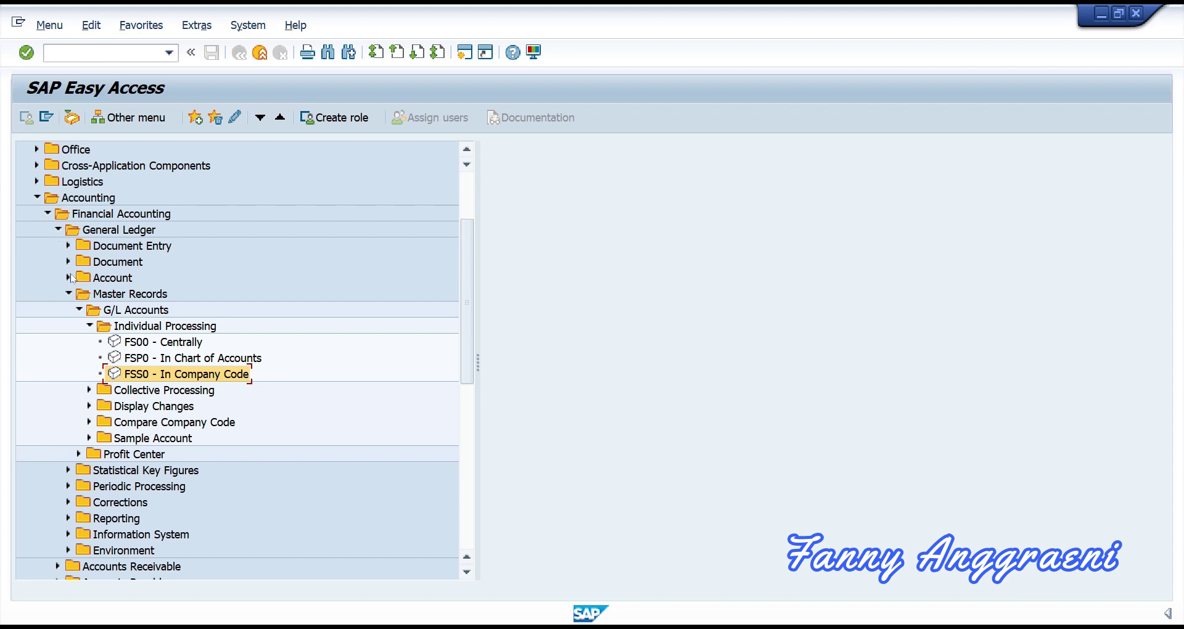
Step: Expand Information System down to G/L Account List and start report S_ALR_87012327 (SAP Minimal Variant)
{"action": "left_click", "coordinate": [69, 293]}
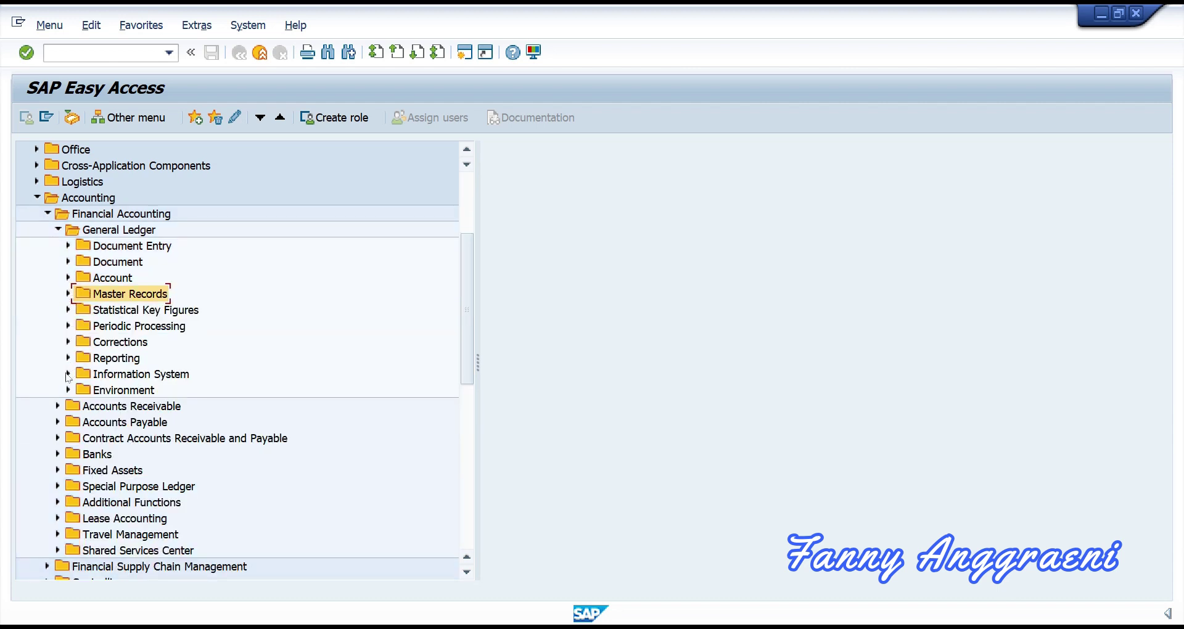
{"action": "left_click", "coordinate": [68, 374]}
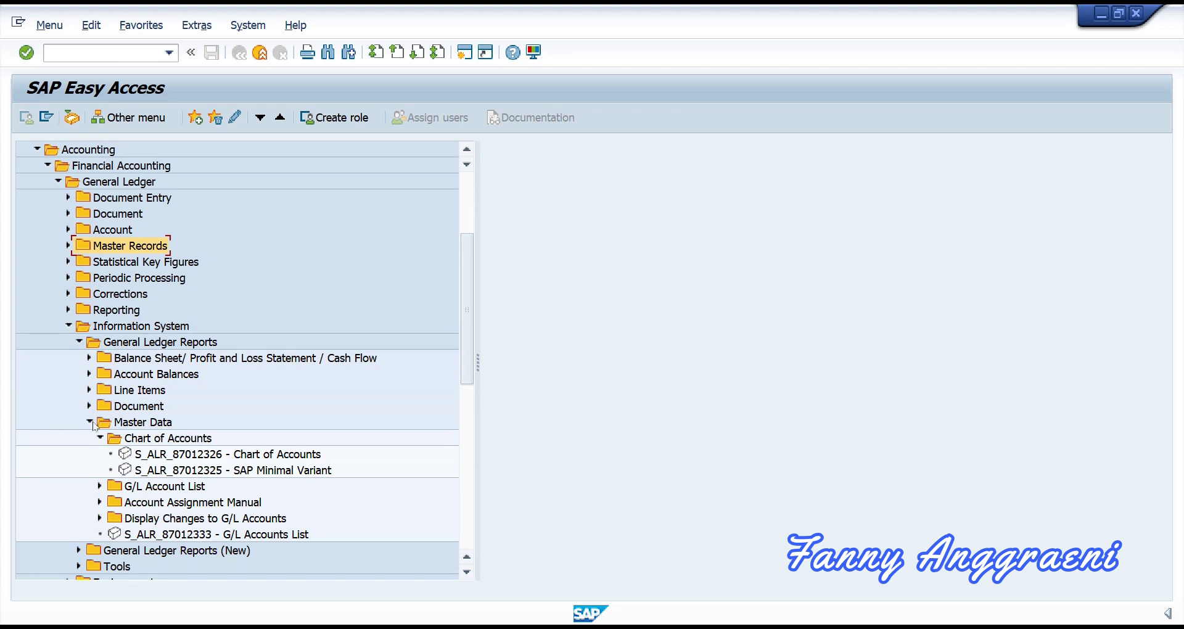
{"action": "left_click", "coordinate": [100, 438]}
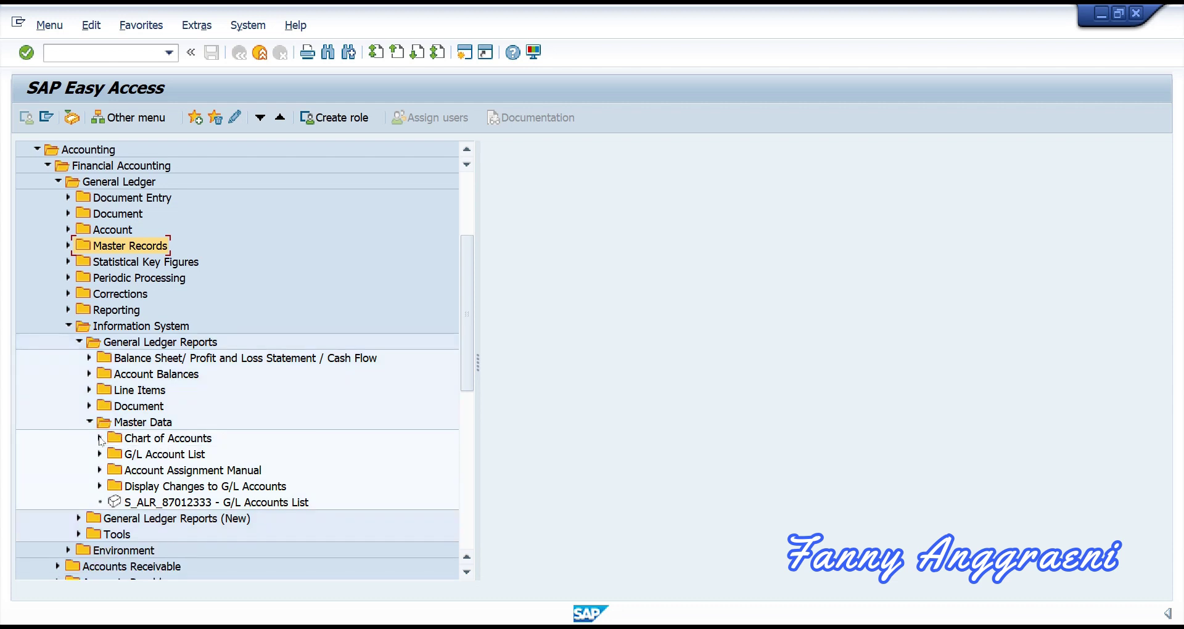
{"action": "left_click", "coordinate": [100, 455]}
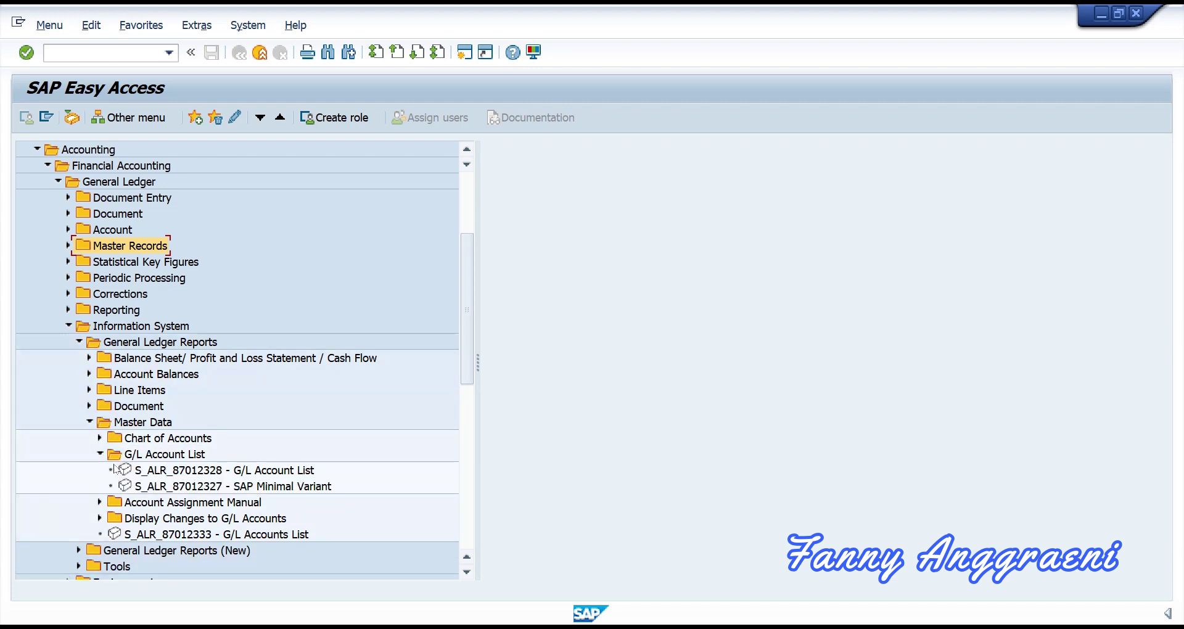
{"action": "left_click", "coordinate": [150, 490]}
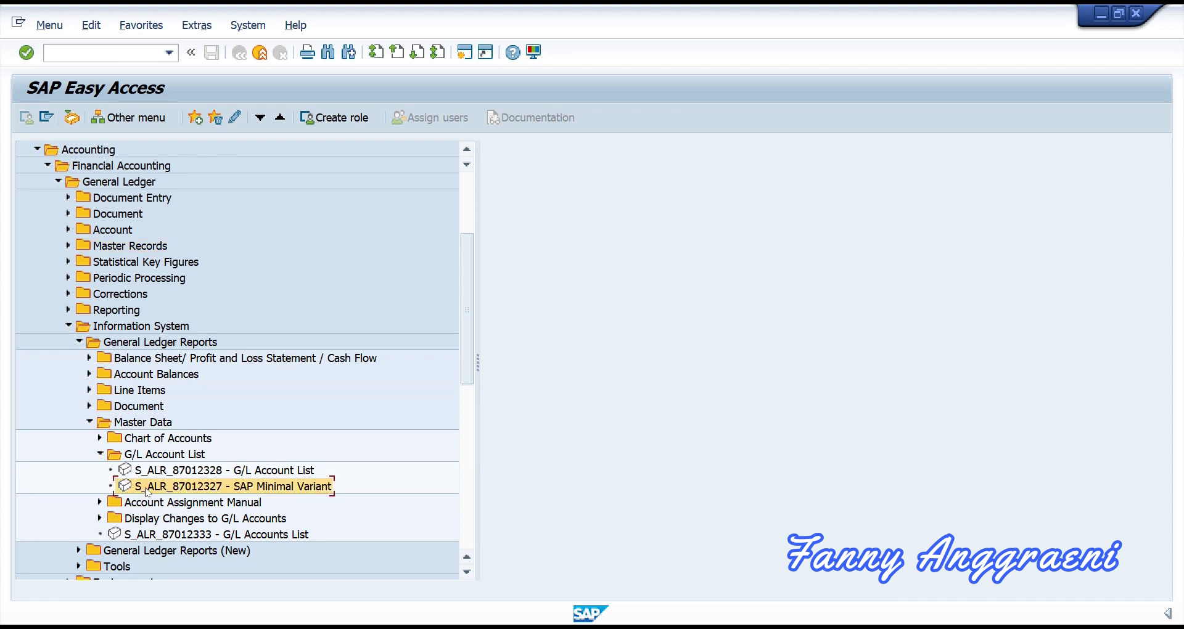
{"action": "double_click", "coordinate": [148, 487]}
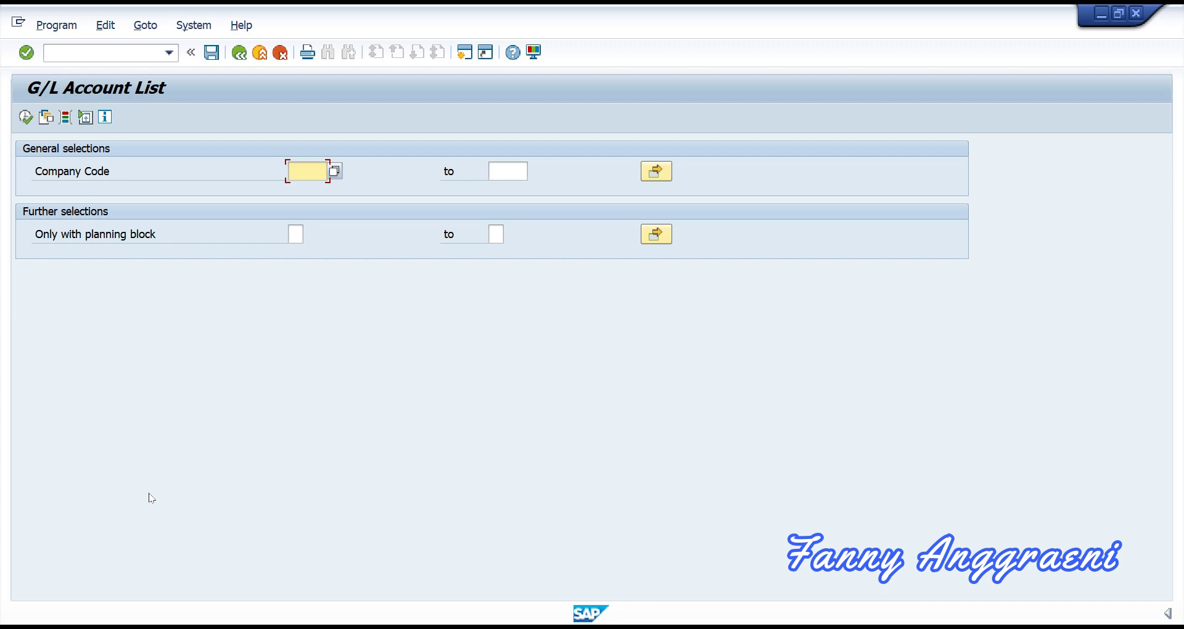
Step: Run the G/L Account List report for company code 3000
{"action": "type", "text": "3000"}
{"action": "left_click", "coordinate": [25, 119]}
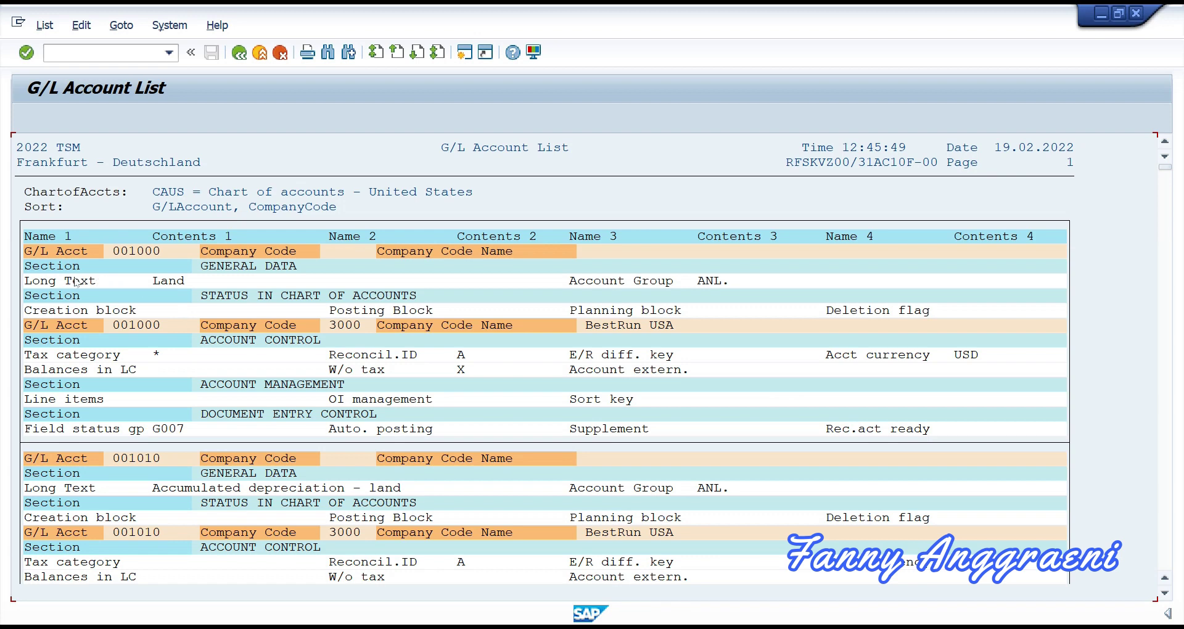
Step: Scroll through the account list, then return to the Easy Access menu with /n
{"action": "scroll", "coordinate": [182, 284], "scroll_direction": "down", "scroll_amount": 5}
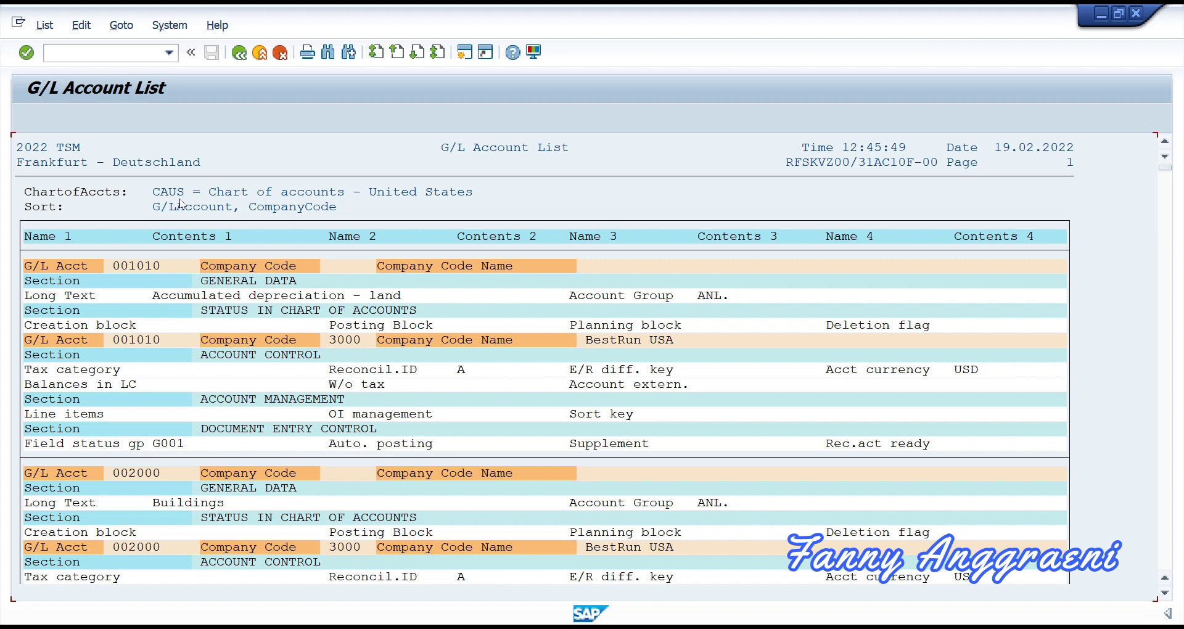
{"action": "scroll", "coordinate": [190, 290], "scroll_direction": "down", "scroll_amount": 2}
{"action": "scroll", "coordinate": [192, 291], "scroll_direction": "up", "scroll_amount": 3}
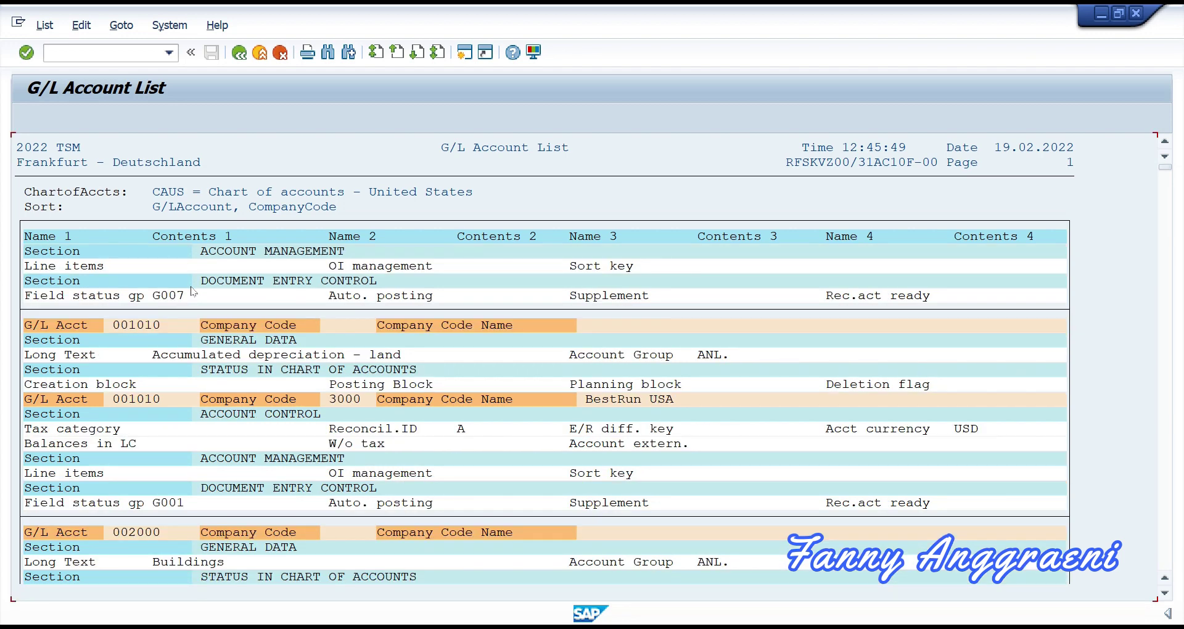
{"action": "left_click", "coordinate": [144, 56]}
{"action": "type", "text": "/n"}
{"action": "key", "text": "Return"}
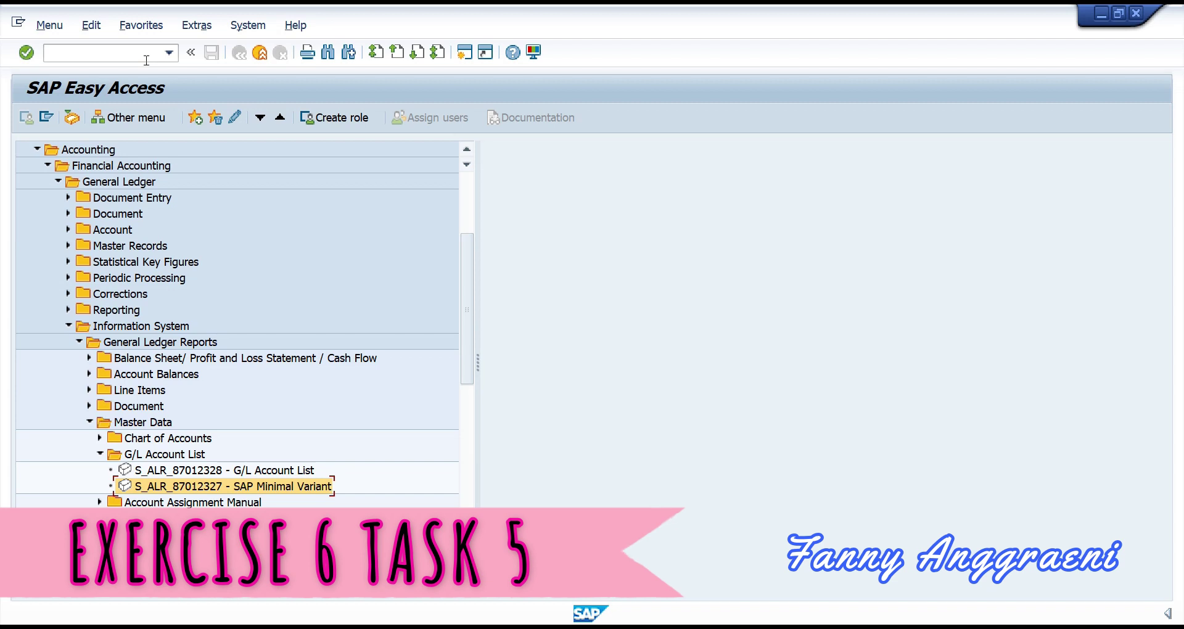
Step: Collapse Information System and expand Master Records to select FSS0 - In Company Code
{"action": "left_click", "coordinate": [146, 60]}
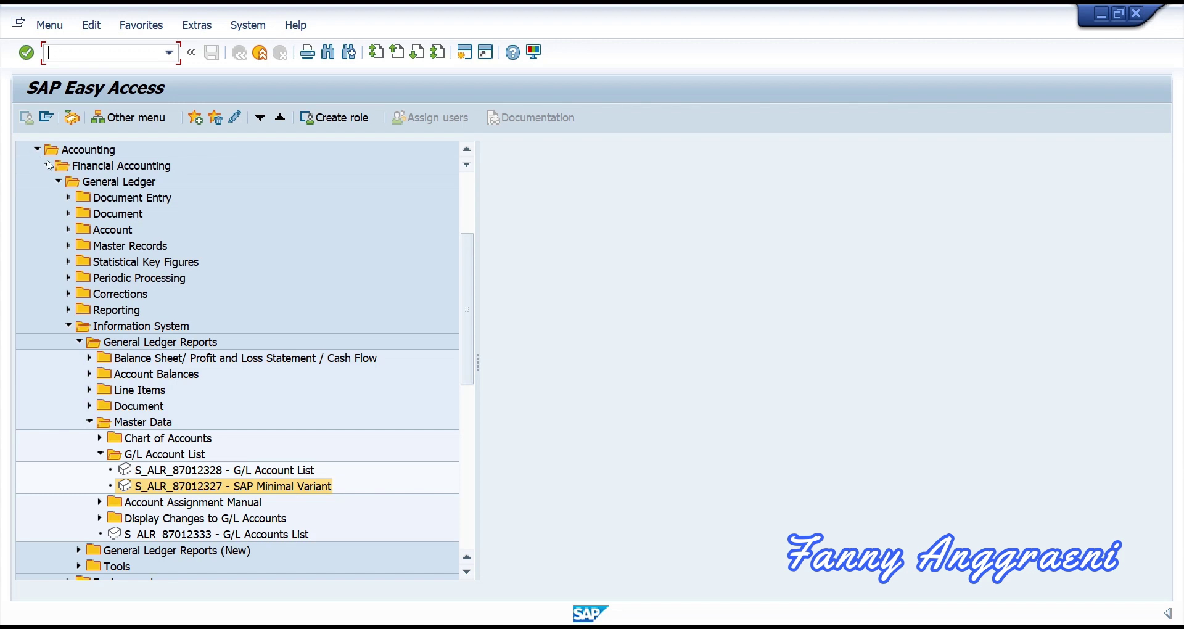
{"action": "left_click", "coordinate": [69, 325]}
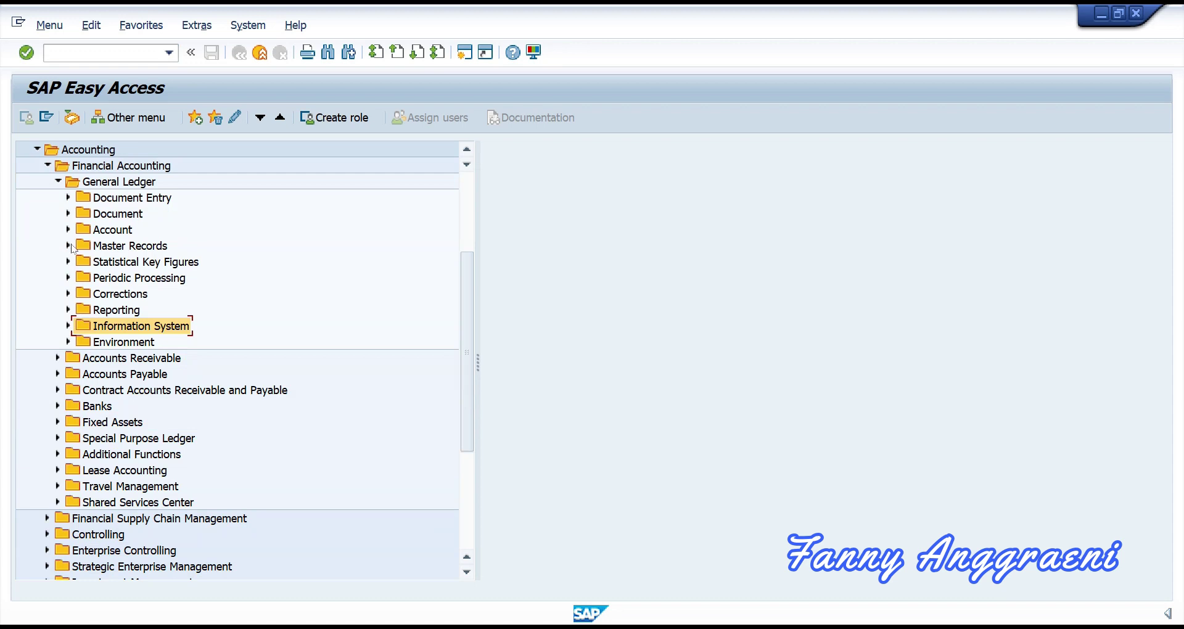
{"action": "left_click", "coordinate": [68, 245]}
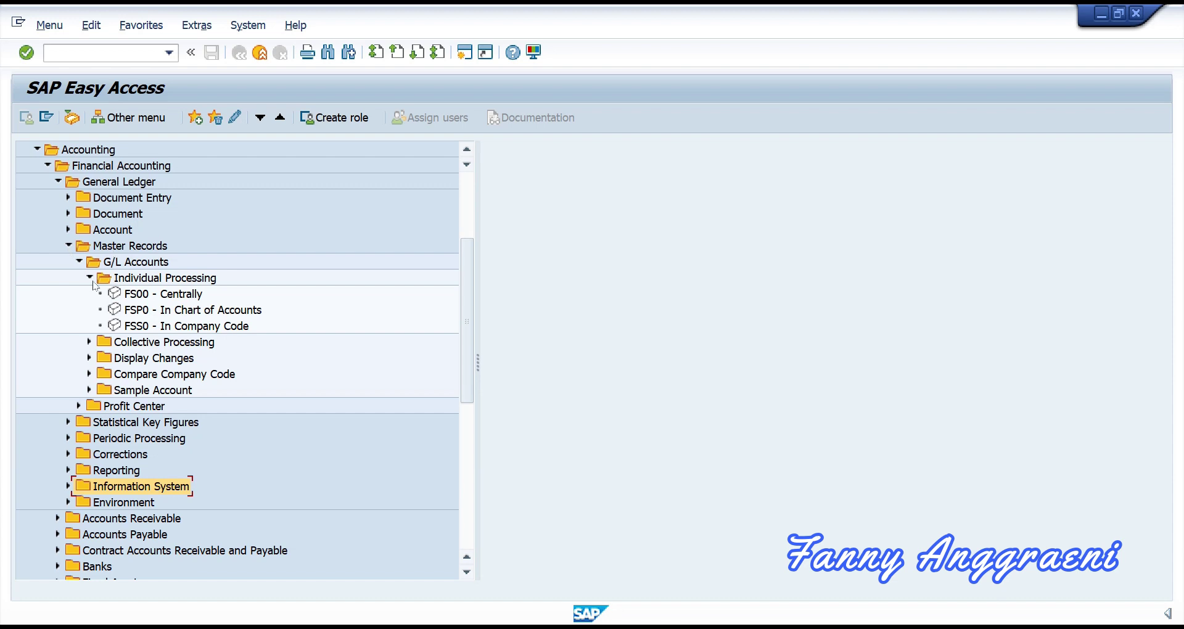
{"action": "left_click", "coordinate": [146, 327]}
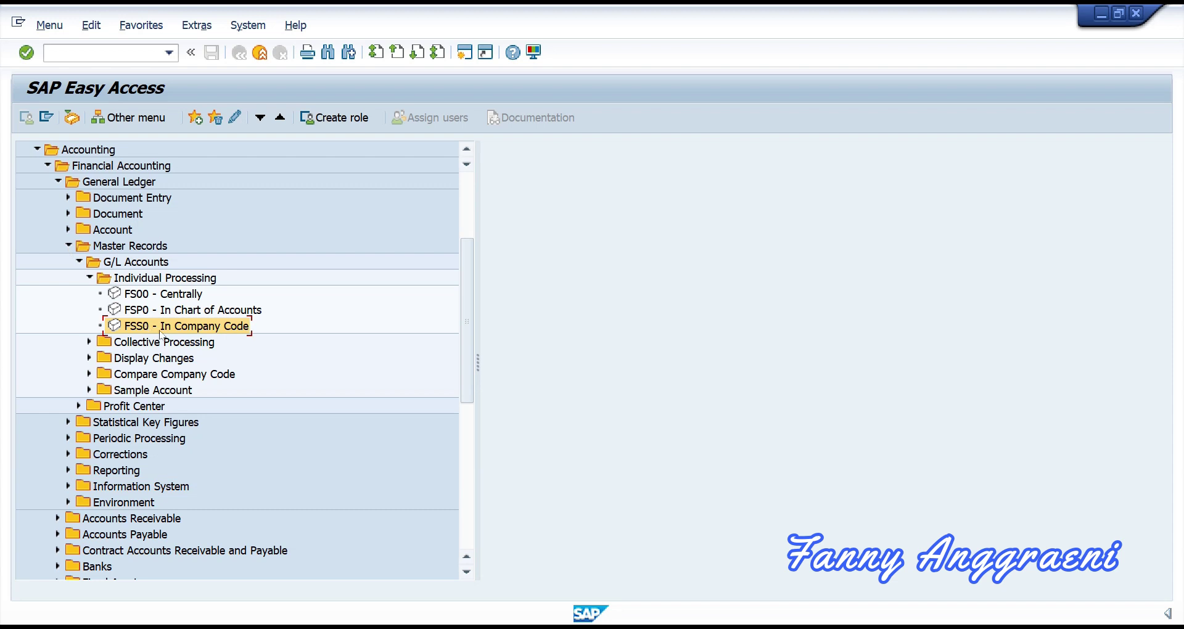
Step: Launch FSS0 and display company code 1000 data for G/L account 160000
{"action": "double_click", "coordinate": [159, 330]}
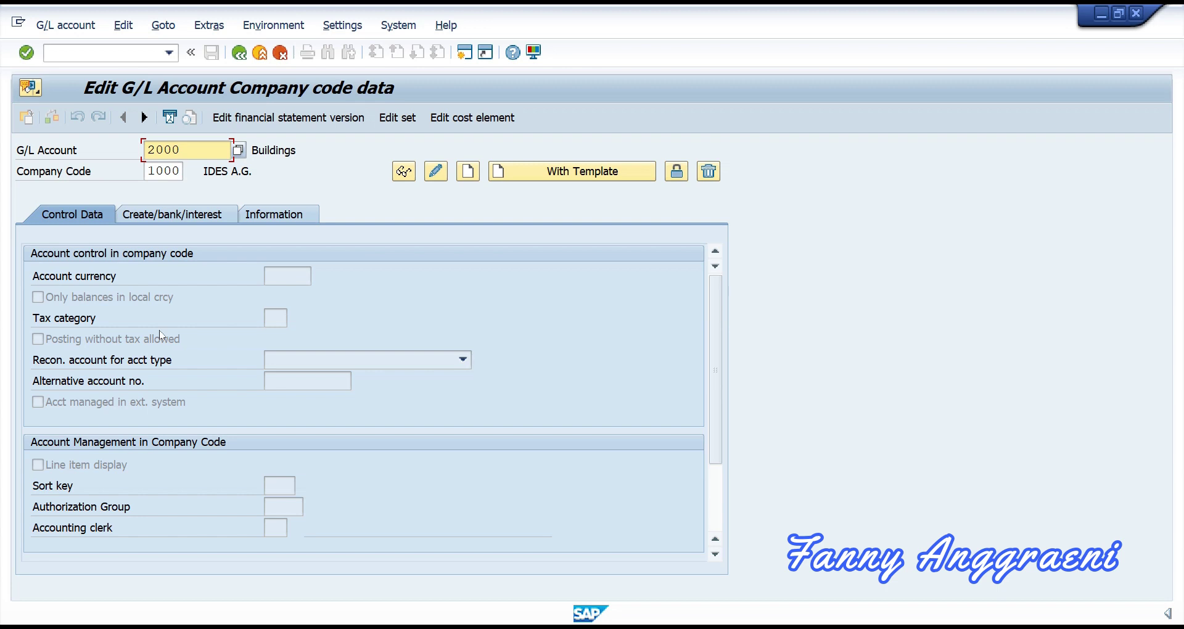
{"action": "left_click_drag", "start_coordinate": [184, 150], "coordinate": [113, 143]}
{"action": "type", "text": "16"}
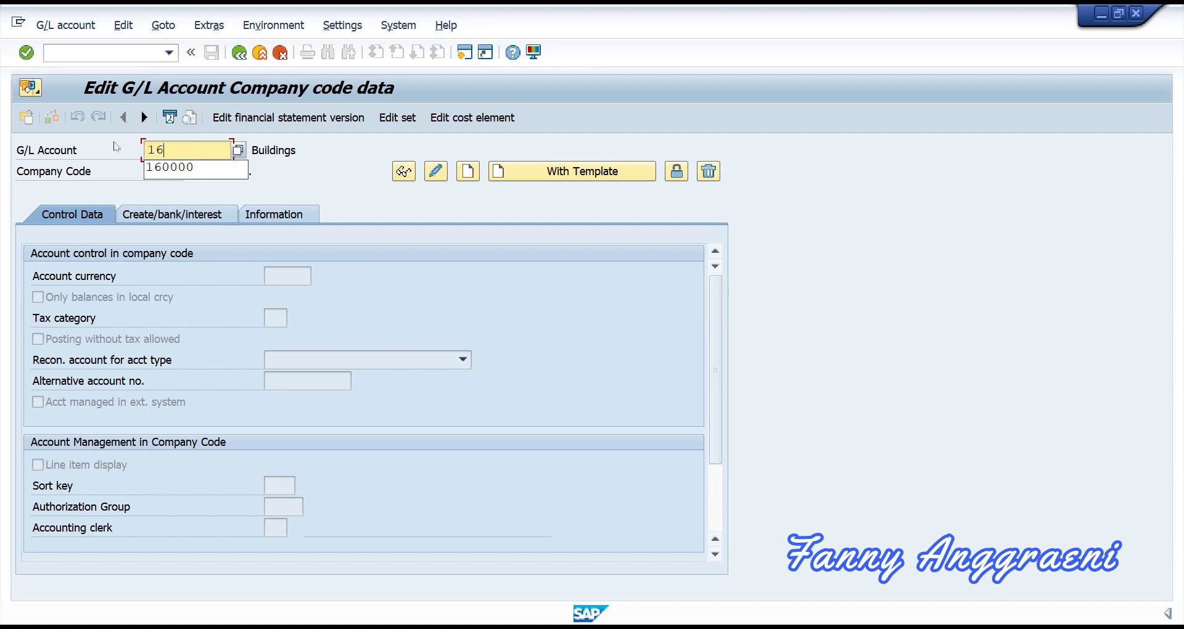
{"action": "type", "text": "0000"}
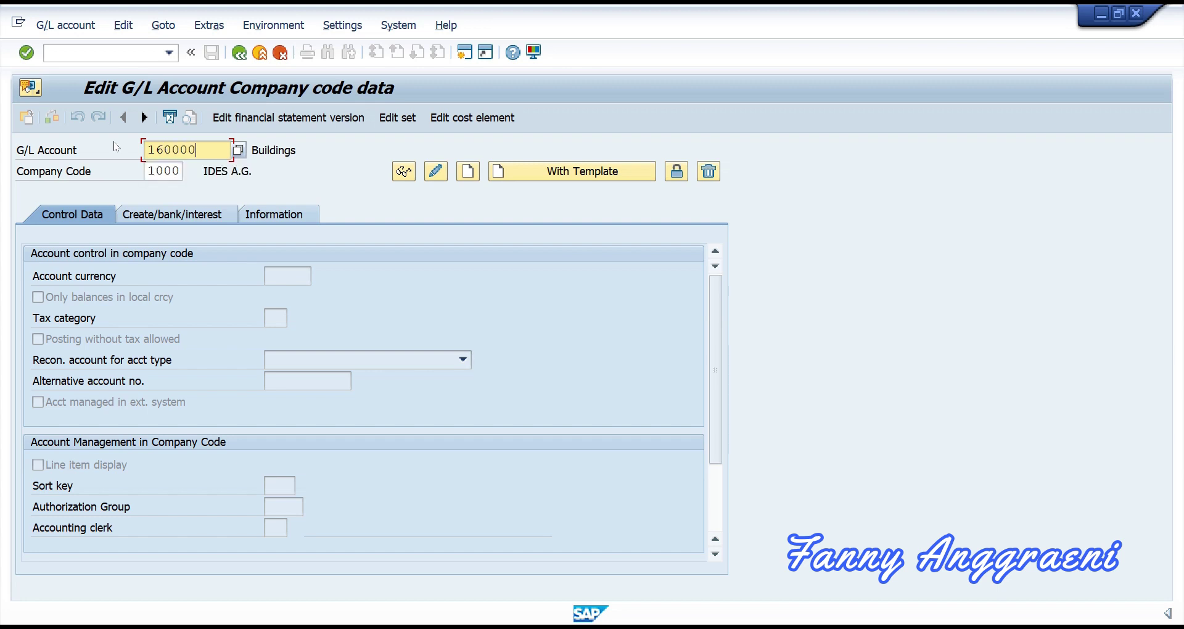
{"action": "left_click", "coordinate": [175, 169]}
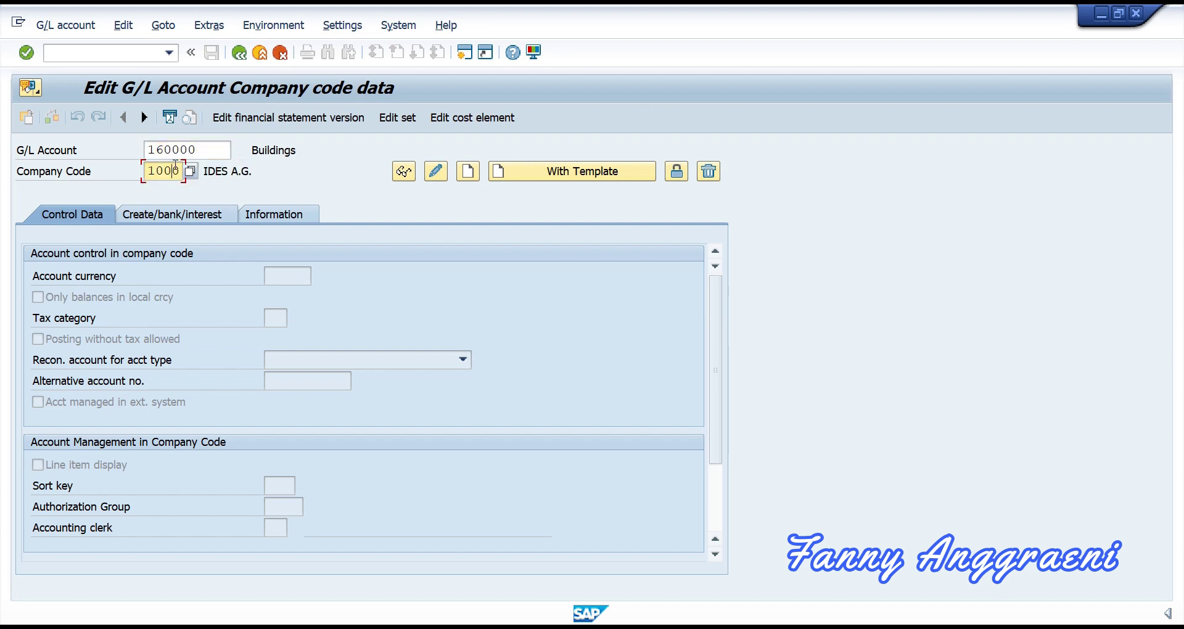
{"action": "left_click", "coordinate": [404, 173]}
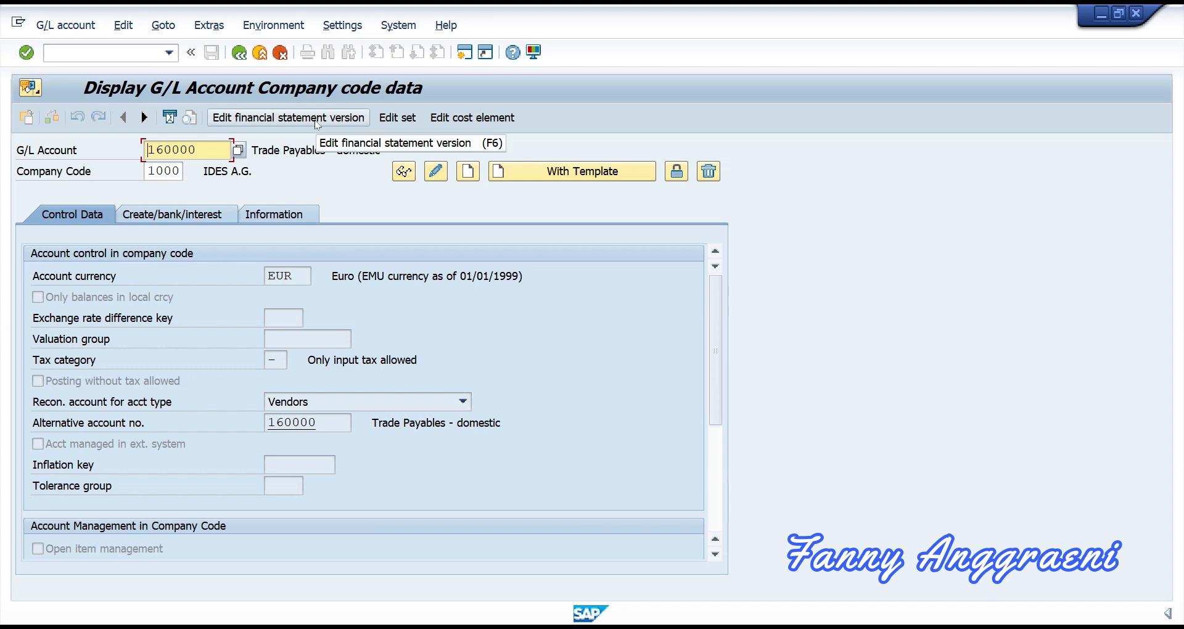
Step: Choose financial statement version INT (Commercial balance sheet) from the version list
{"action": "left_click", "coordinate": [317, 123]}
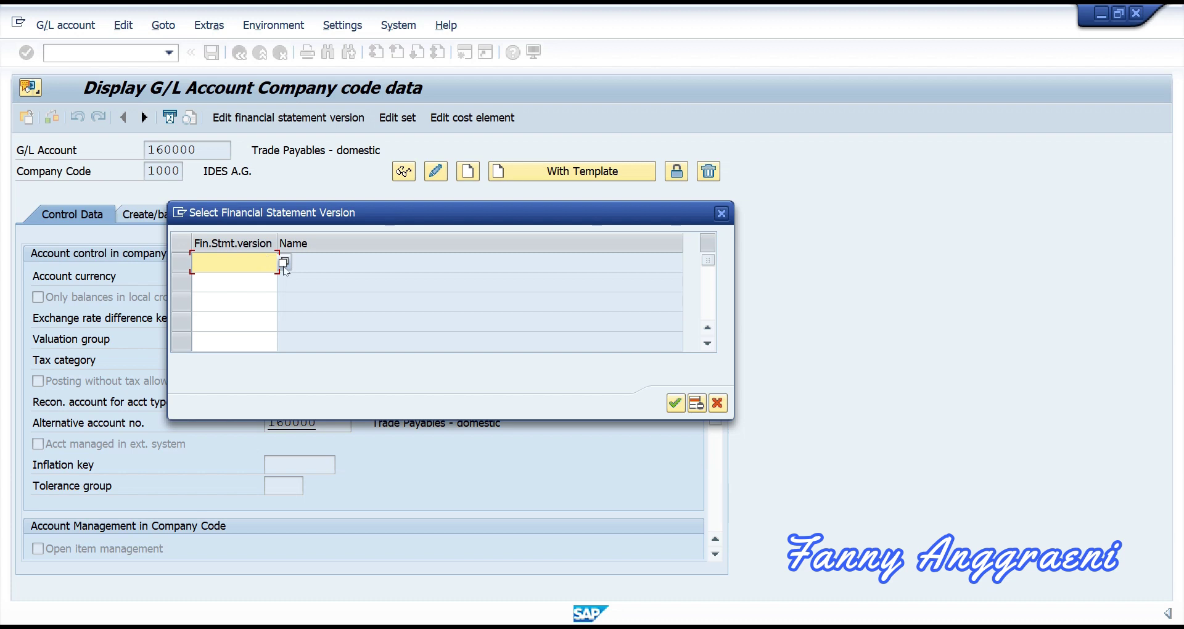
{"action": "left_click", "coordinate": [284, 265]}
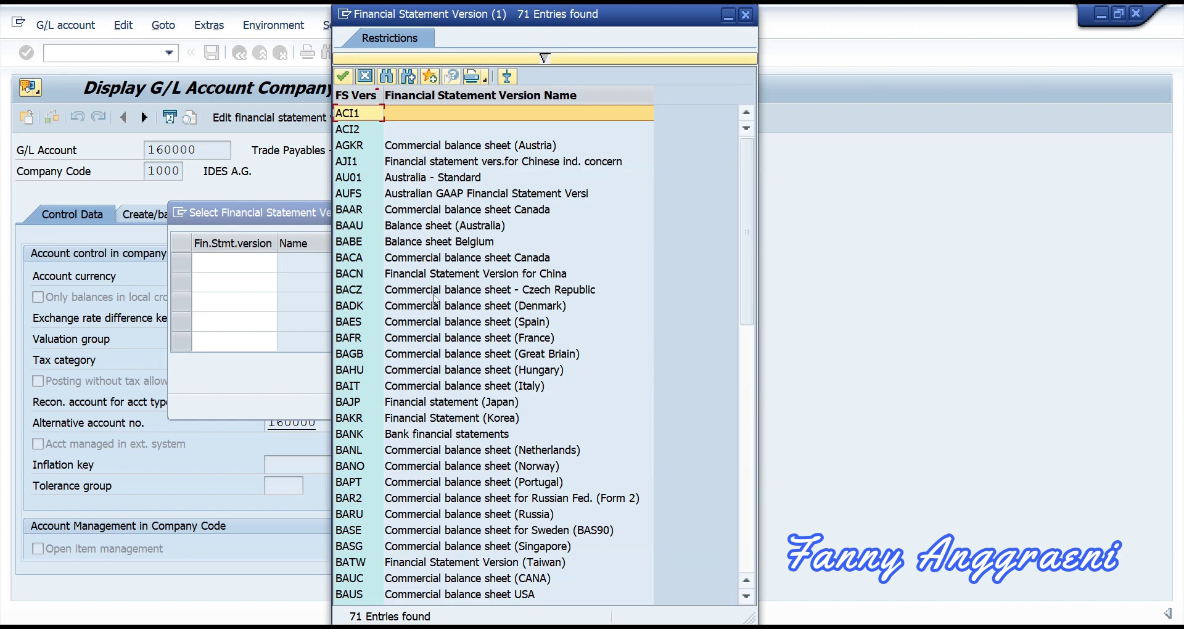
{"action": "scroll", "coordinate": [435, 299], "scroll_direction": "down", "scroll_amount": 9}
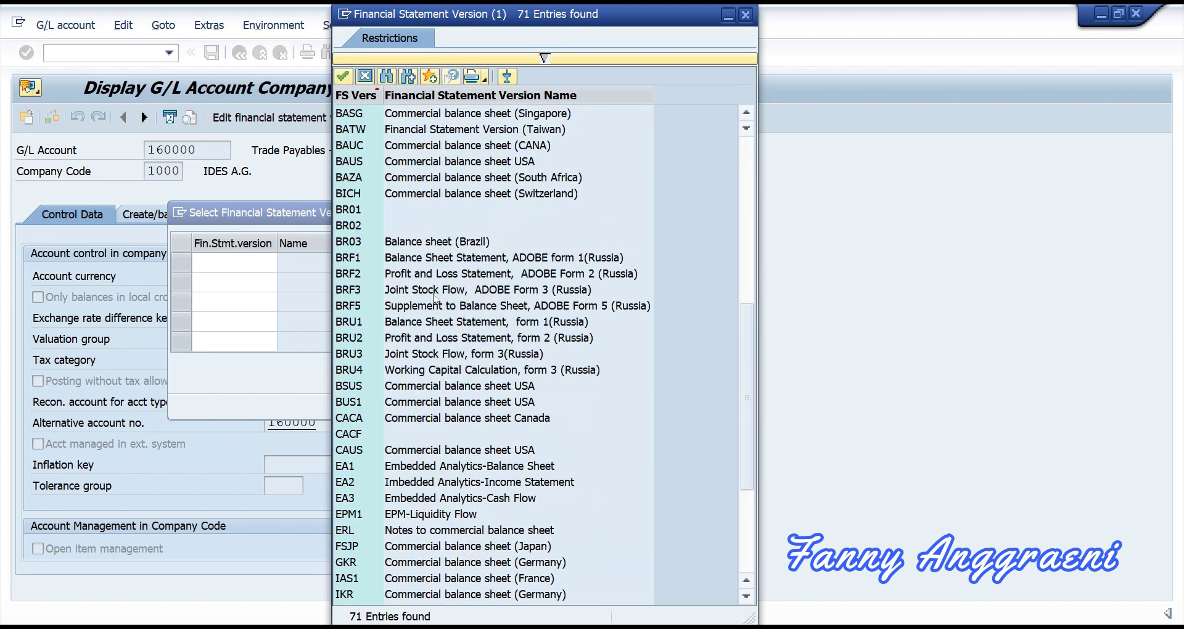
{"action": "scroll", "coordinate": [435, 298], "scroll_direction": "down", "scroll_amount": 4}
{"action": "scroll", "coordinate": [435, 299], "scroll_direction": "down", "scroll_amount": 1}
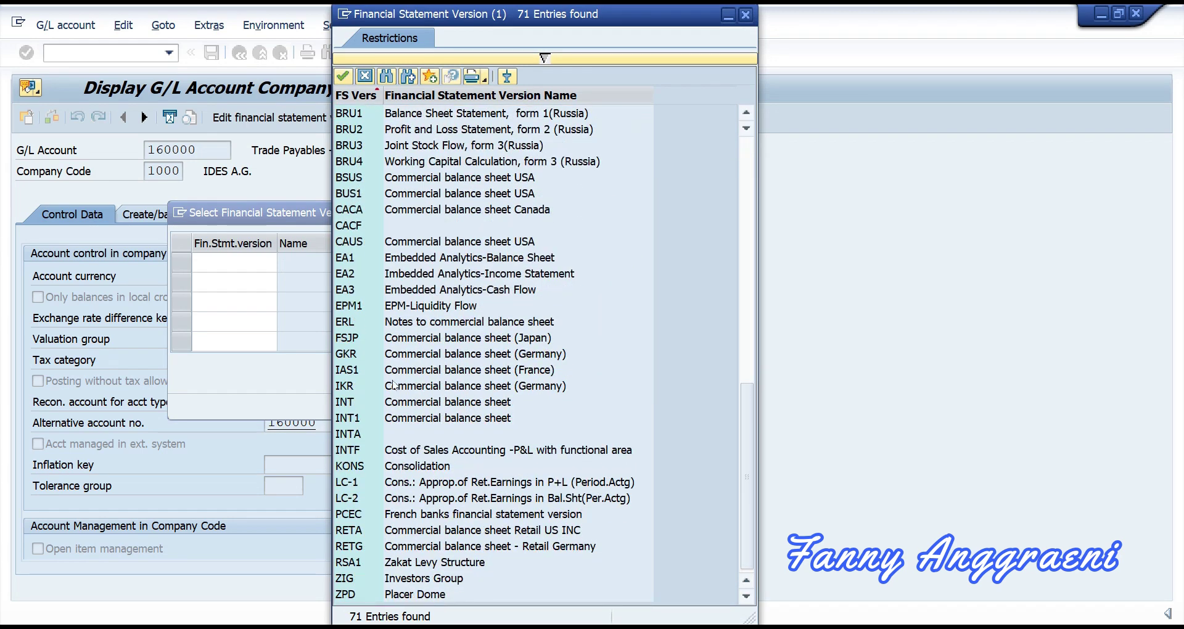
{"action": "left_click", "coordinate": [348, 404]}
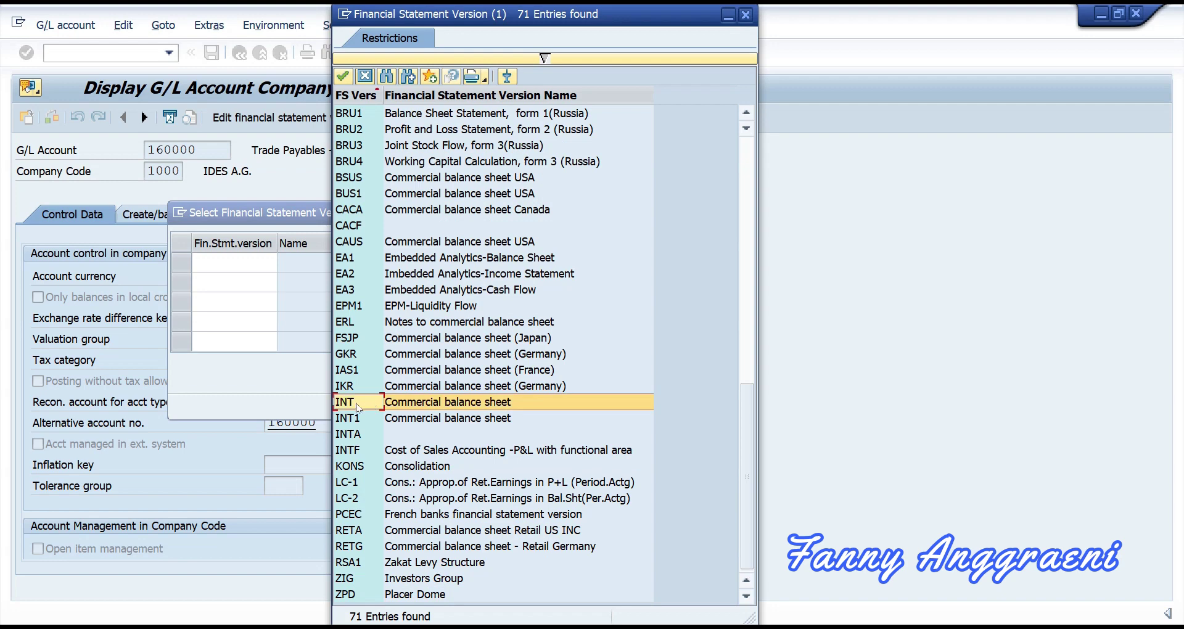
{"action": "double_click", "coordinate": [357, 405]}
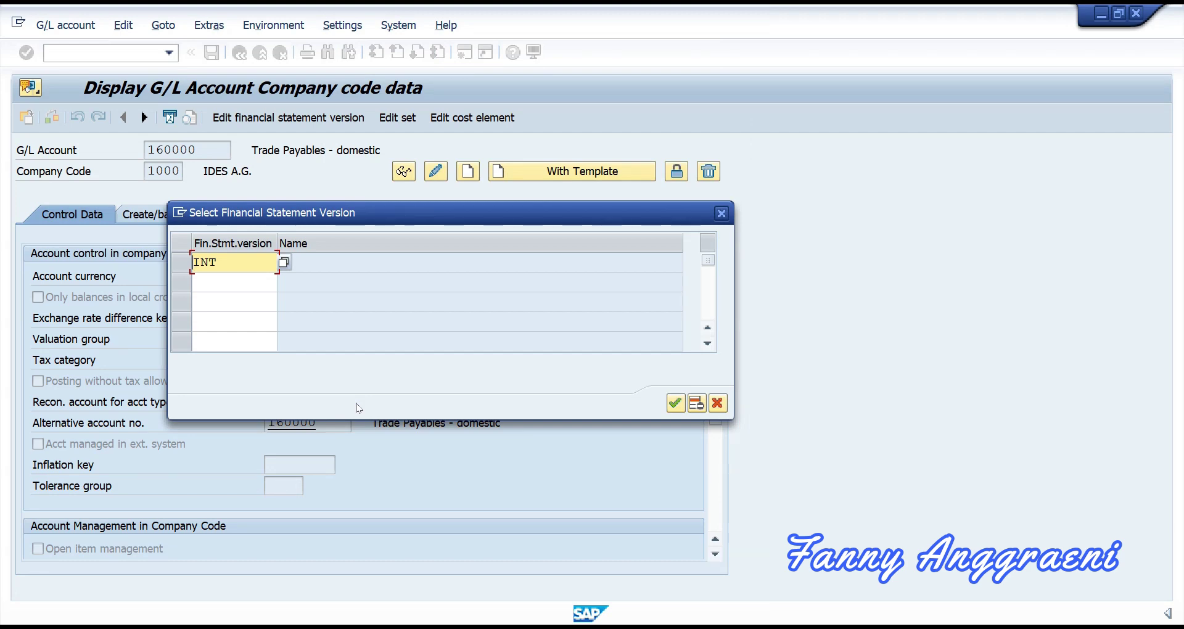
Step: Confirm INT and expand 2000000 Liabilities, 2040000 Payables, 2044000 Accounts payable and 2044010
{"action": "left_click", "coordinate": [676, 404]}
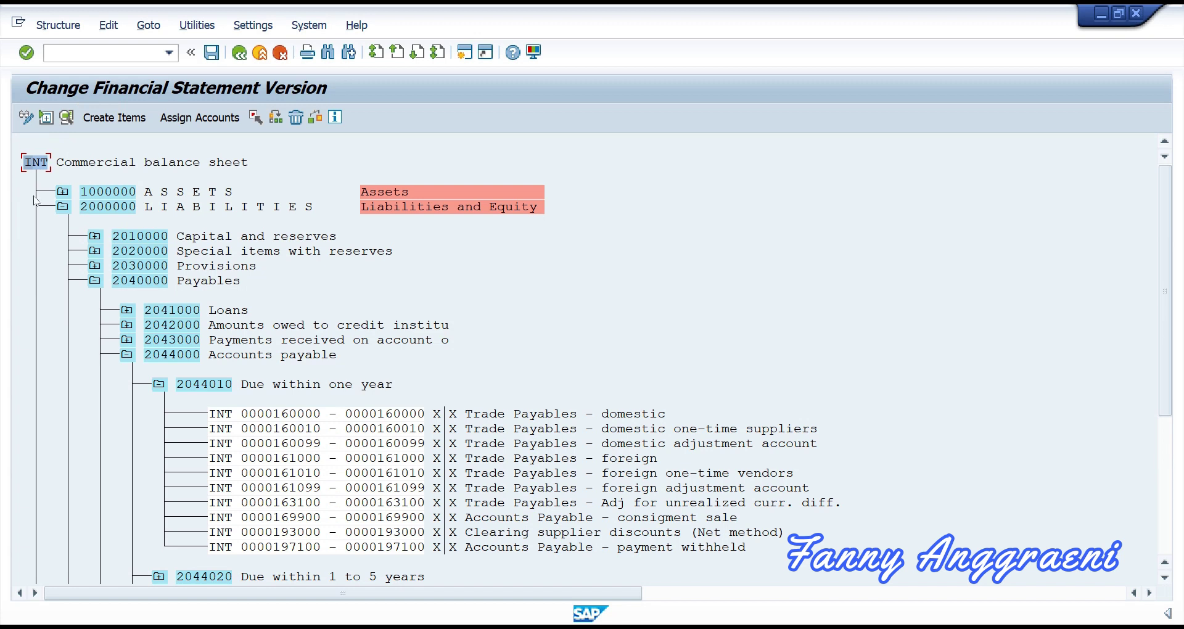
{"action": "left_click", "coordinate": [63, 207]}
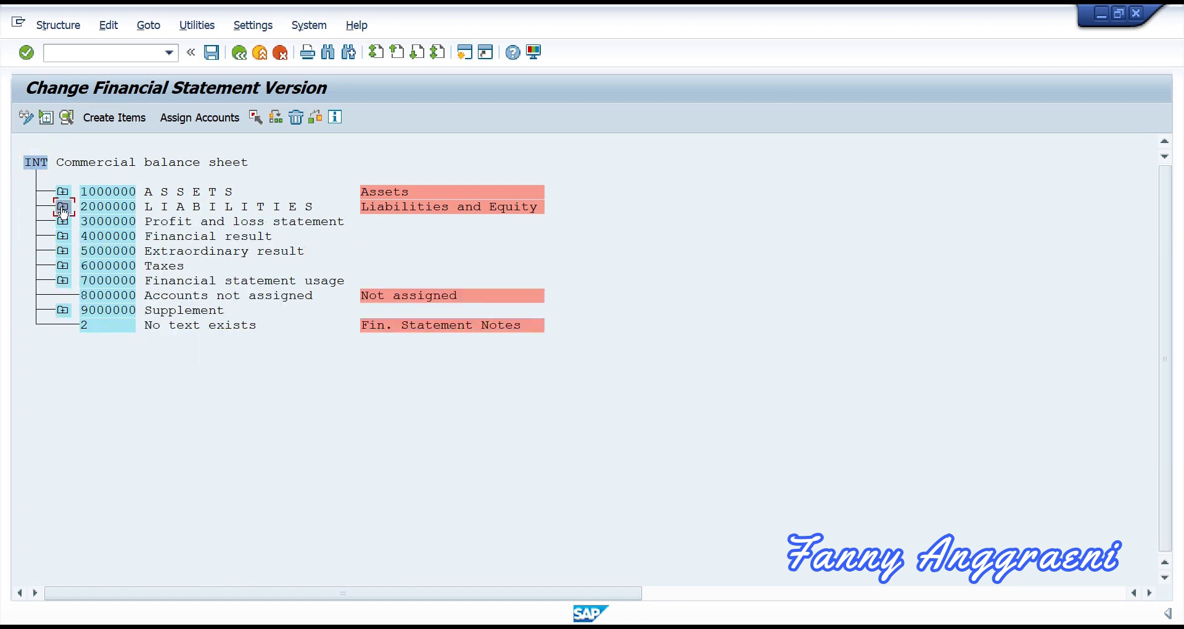
{"action": "left_click", "coordinate": [64, 207]}
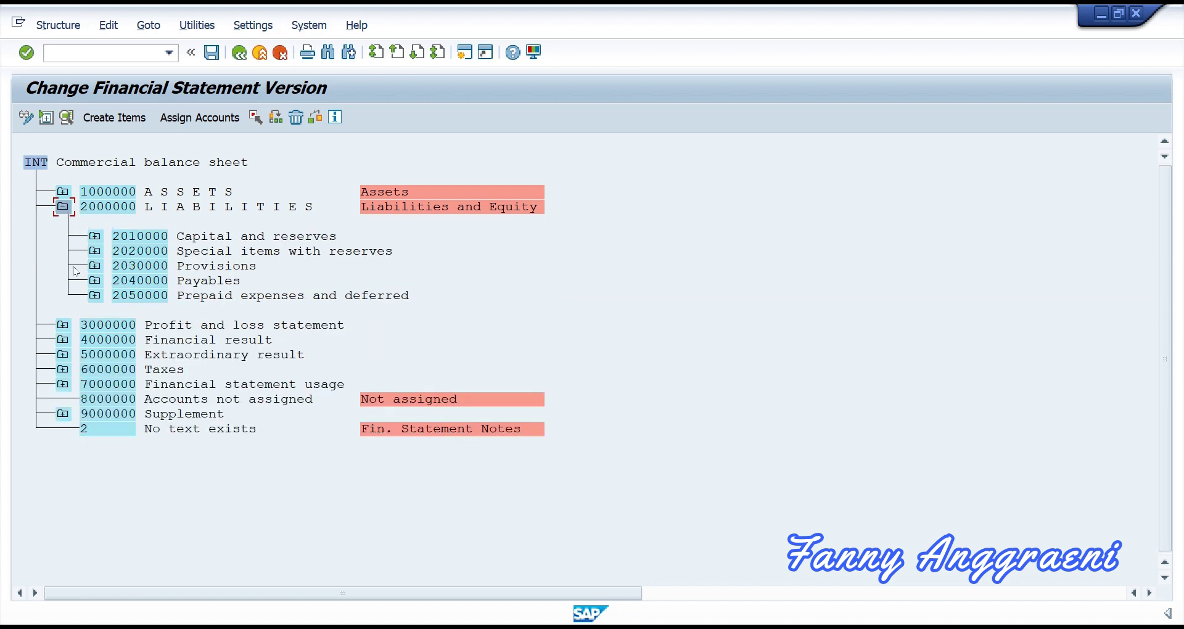
{"action": "left_click", "coordinate": [94, 282]}
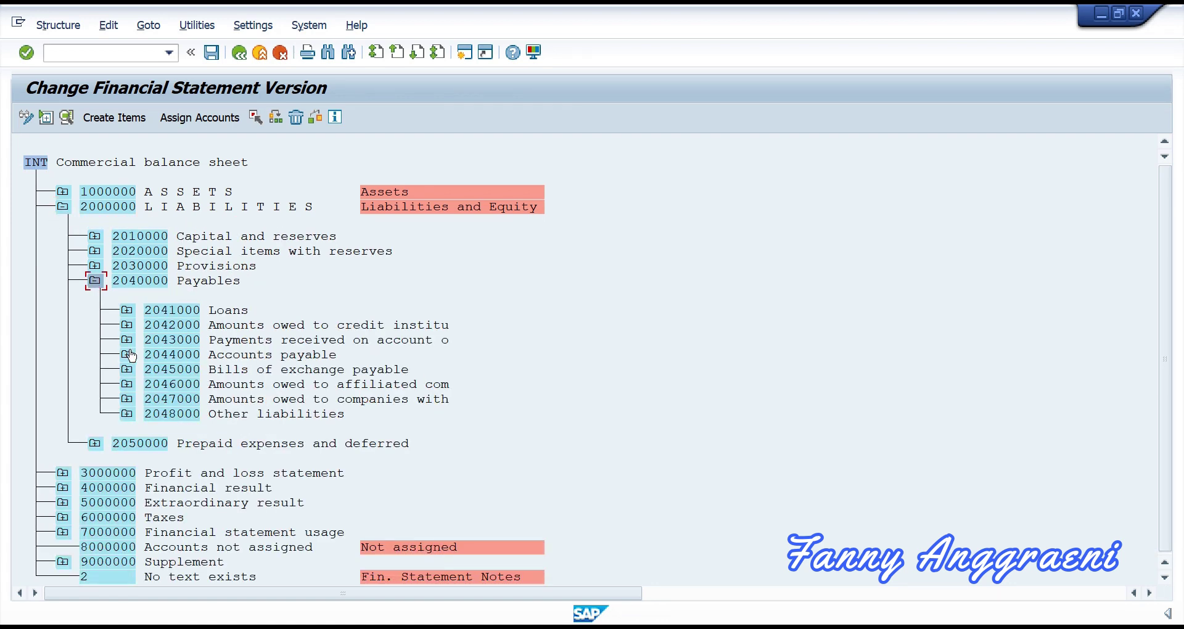
{"action": "left_click", "coordinate": [128, 355]}
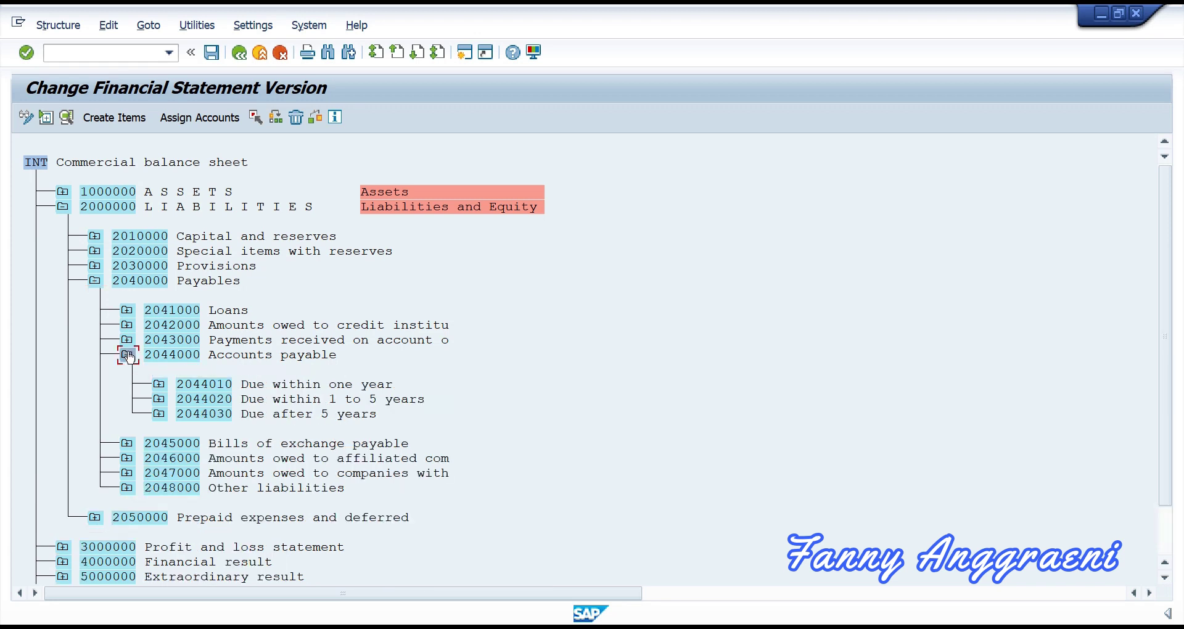
{"action": "left_click", "coordinate": [155, 387]}
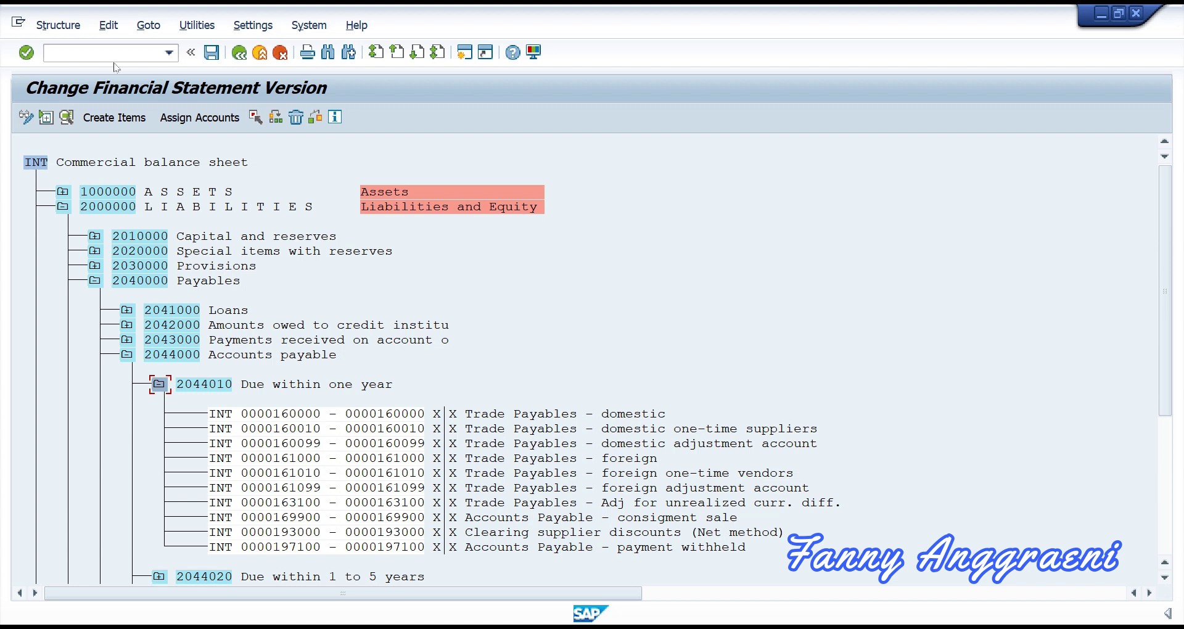
Step: Return to the main menu with /n and launch FSP0 - In Chart of Accounts
{"action": "left_click", "coordinate": [51, 52]}
{"action": "type", "text": "/n"}
{"action": "key", "text": "Return"}
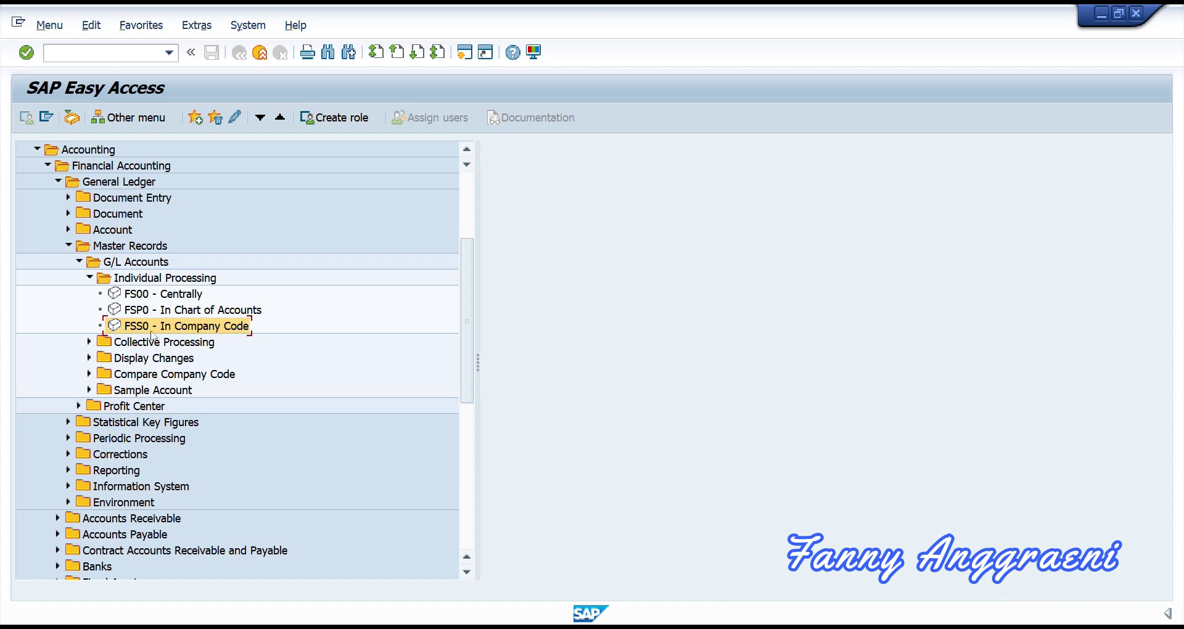
{"action": "left_click", "coordinate": [131, 312]}
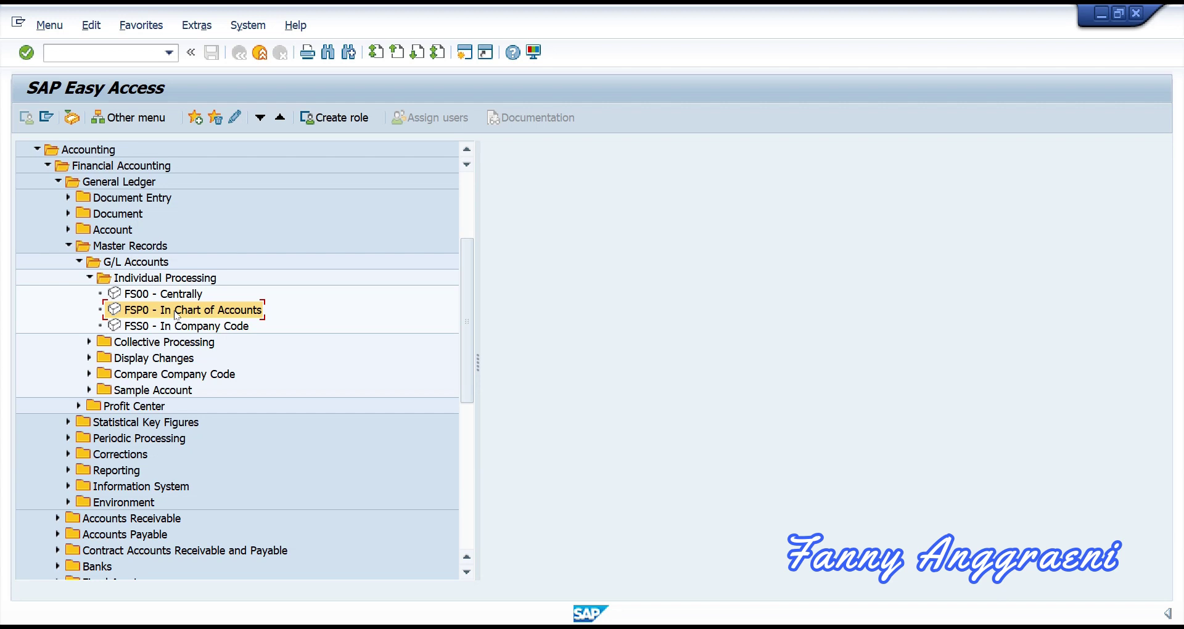
{"action": "double_click", "coordinate": [177, 310]}
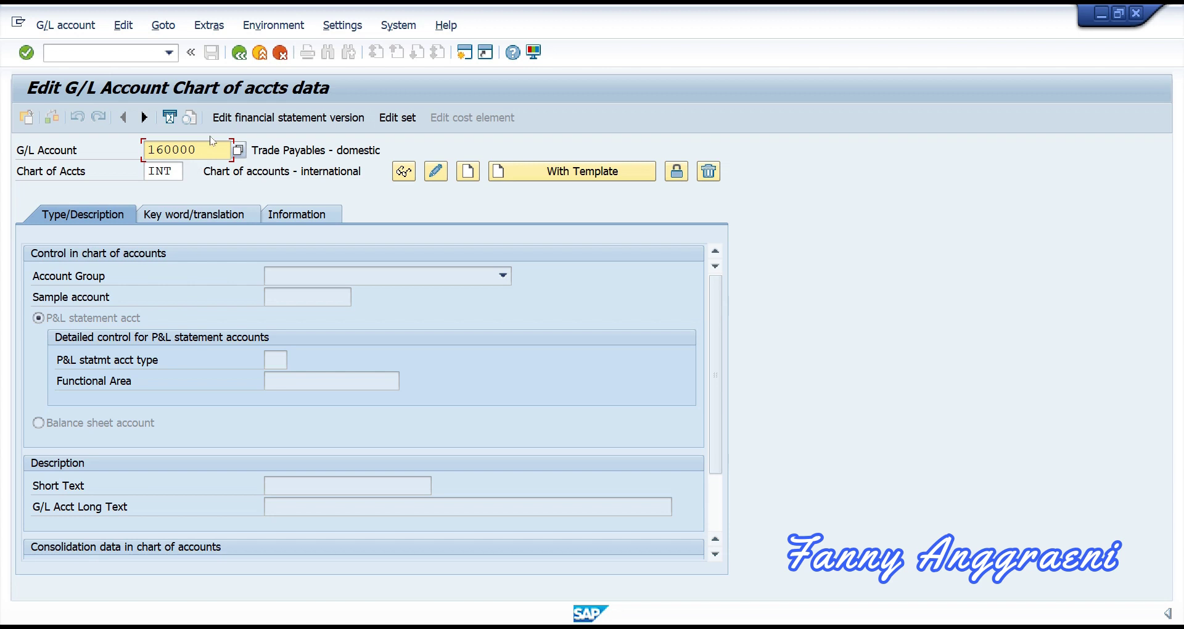
Step: Replace the account number with 700F00 and display its data in chart INT
{"action": "left_click_drag", "start_coordinate": [209, 148], "coordinate": [123, 150]}
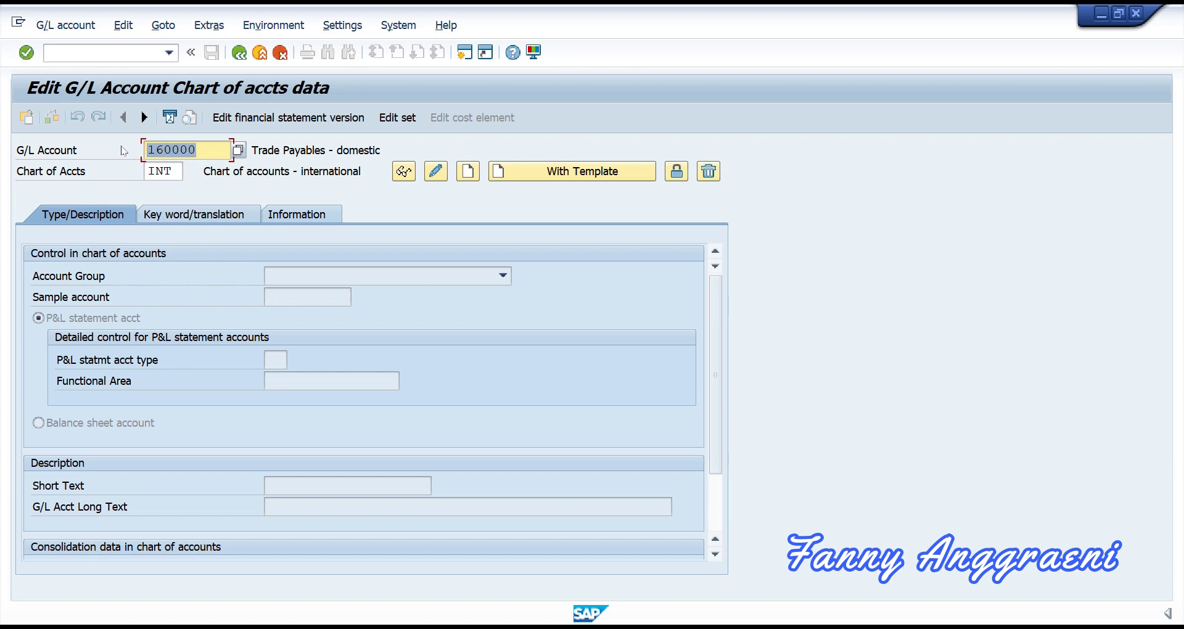
{"action": "type", "text": "700"}
{"action": "type", "text": "F00"}
{"action": "left_click", "coordinate": [176, 173]}
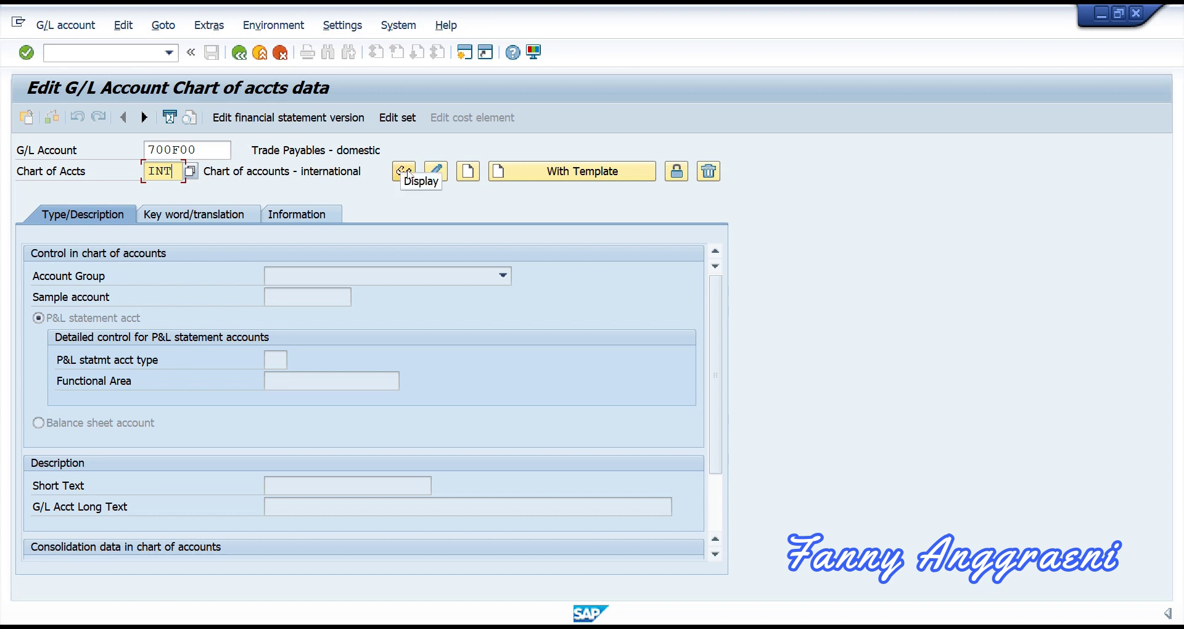
{"action": "left_click", "coordinate": [404, 172]}
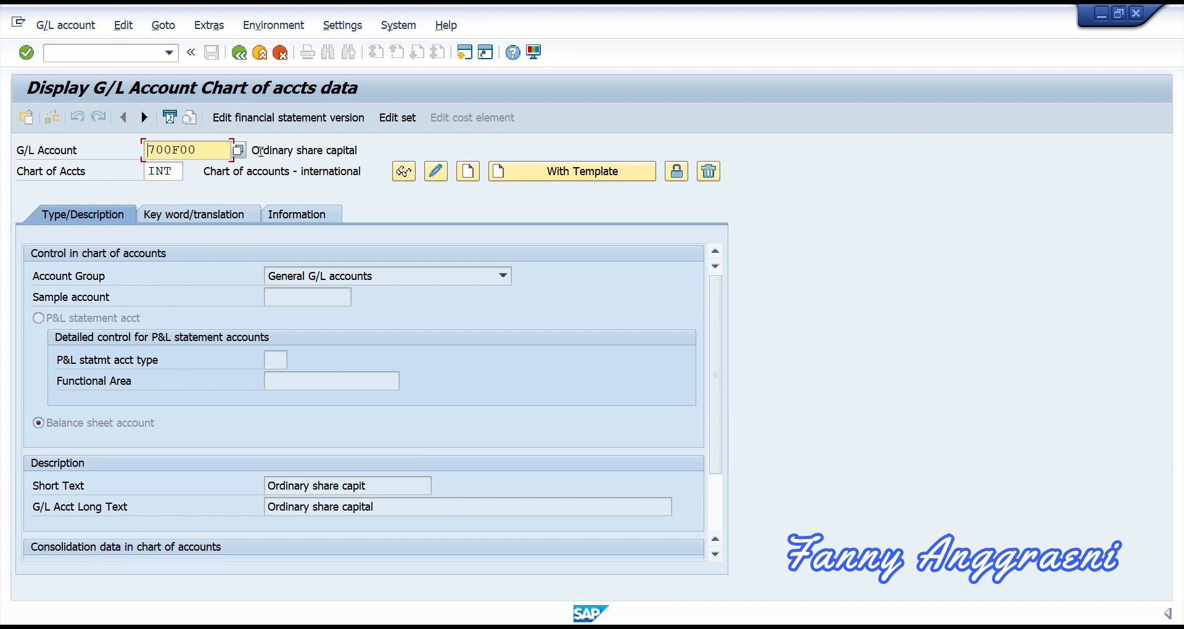
Step: Exit the display with /n and select FSS0 - In Company Code in the menu
{"action": "left_click", "coordinate": [118, 54]}
{"action": "type", "text": "/n"}
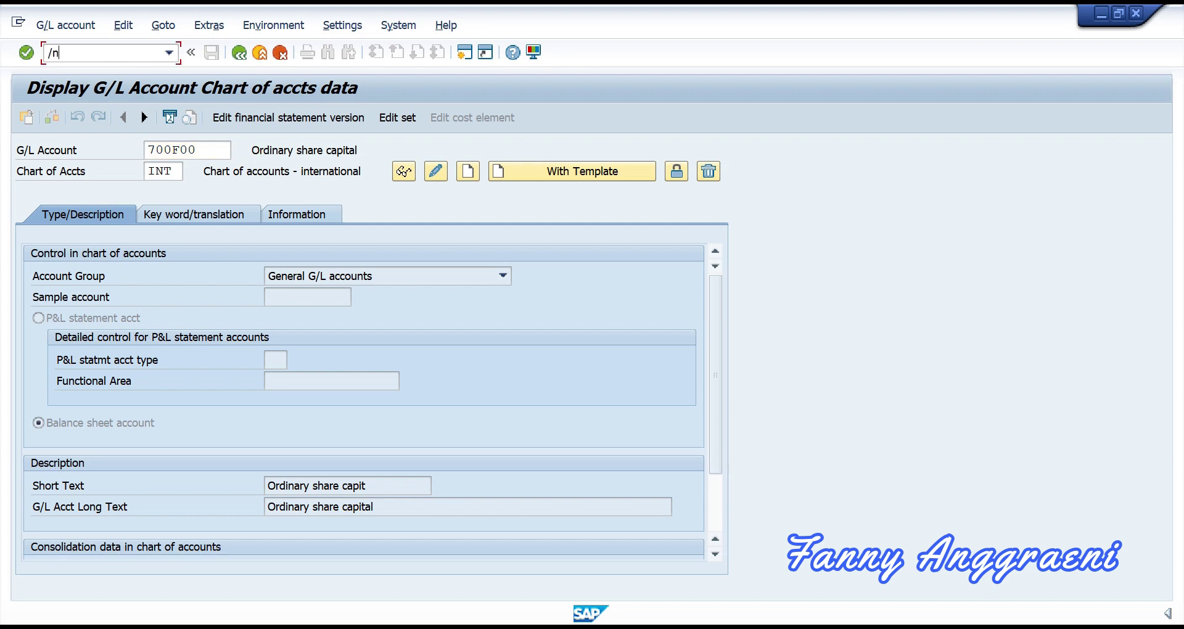
{"action": "key", "text": "Return"}
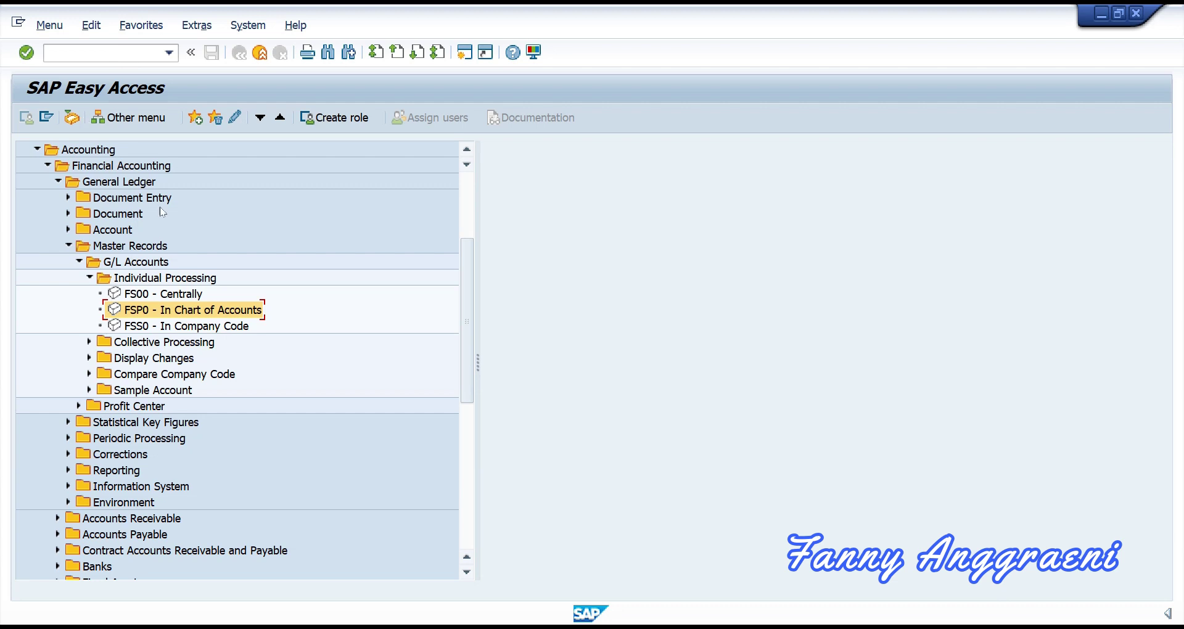
{"action": "left_click", "coordinate": [190, 326]}
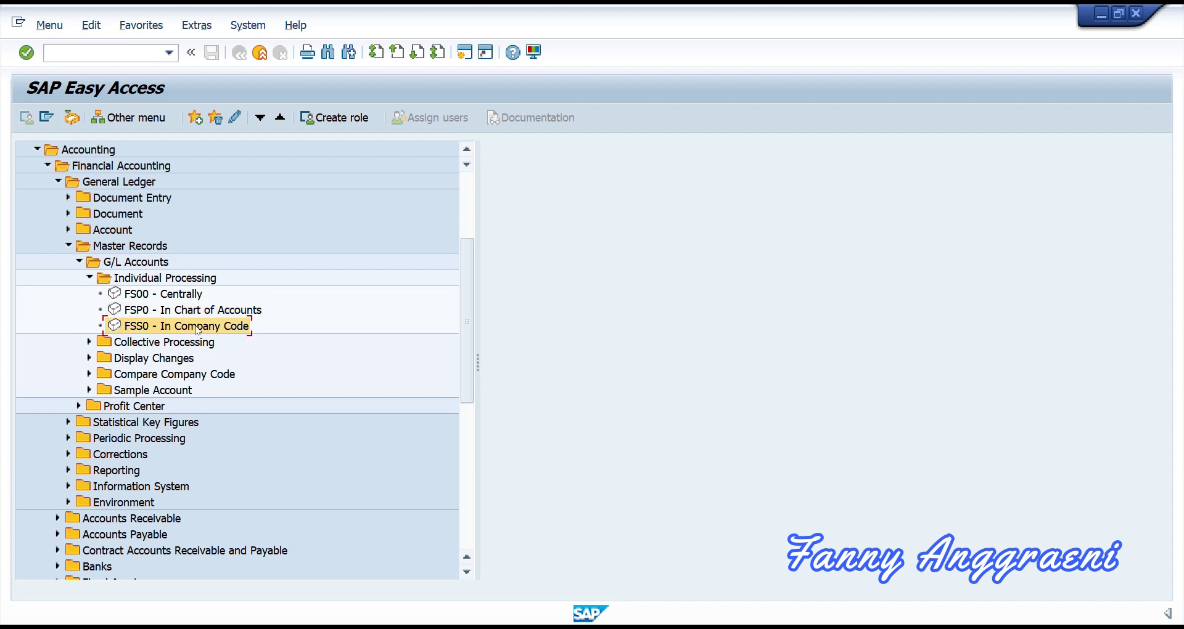
Step: In FSS0, check account 700F00 and company code 1000, then bring up the G/L account menu
{"action": "double_click", "coordinate": [198, 330]}
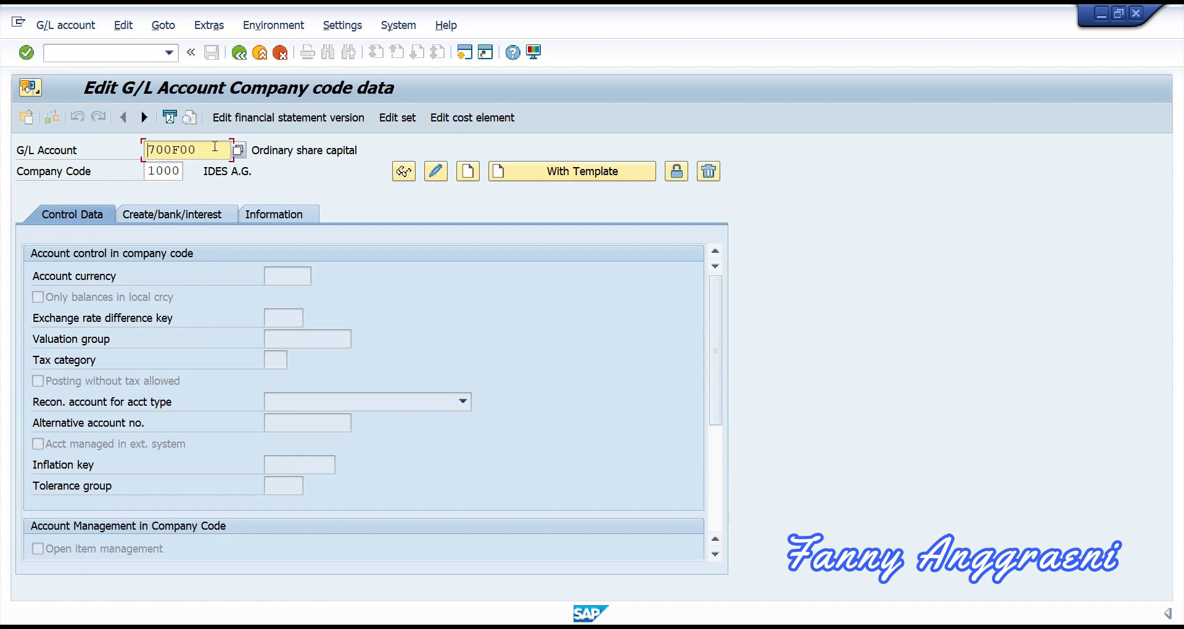
{"action": "left_click_drag", "start_coordinate": [208, 151], "coordinate": [145, 148]}
{"action": "left_click", "coordinate": [179, 169]}
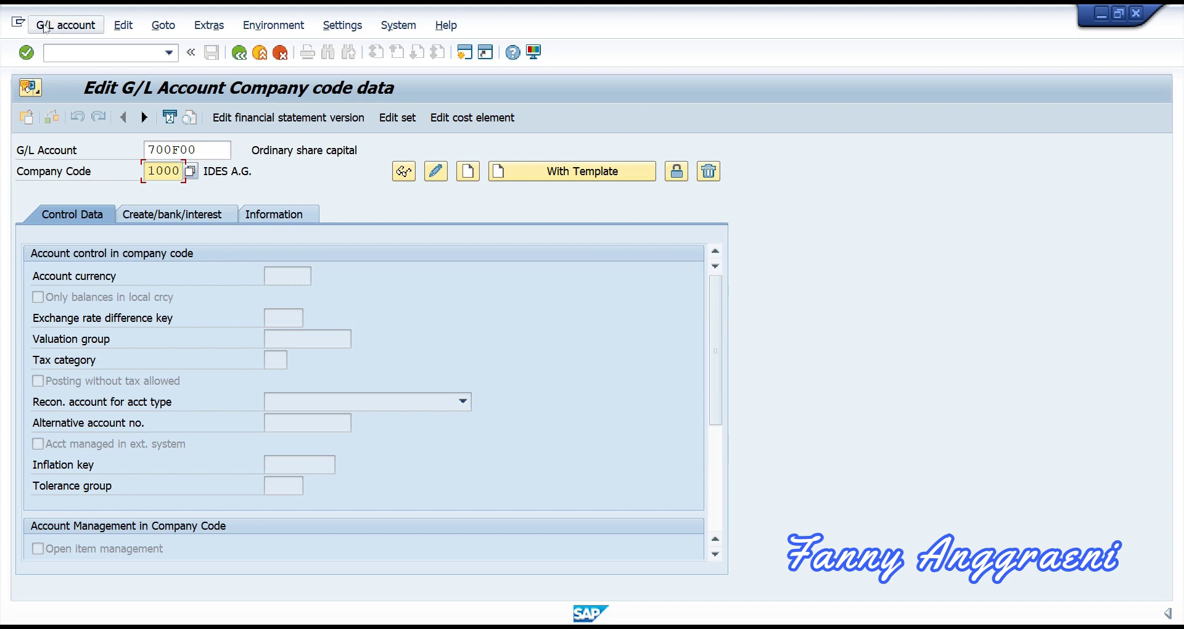
{"action": "left_click", "coordinate": [75, 30]}
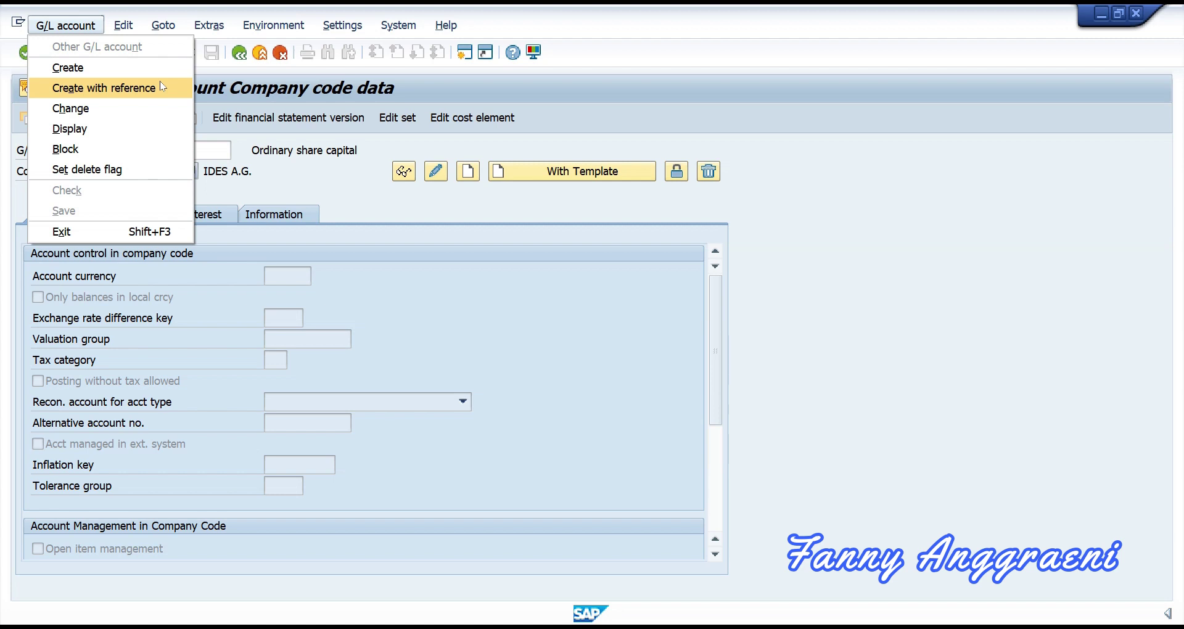
Step: Create 700F00 with reference to account 70000 in company code 1000, copying its EUR settings
{"action": "left_click", "coordinate": [160, 86]}
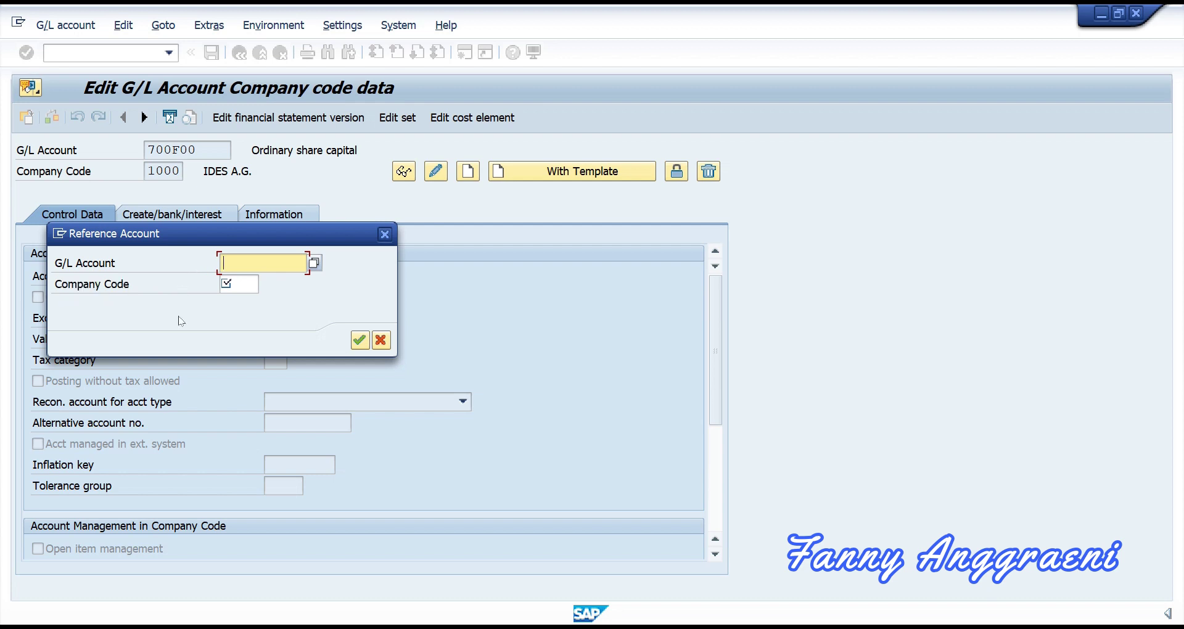
{"action": "type", "text": "70000"}
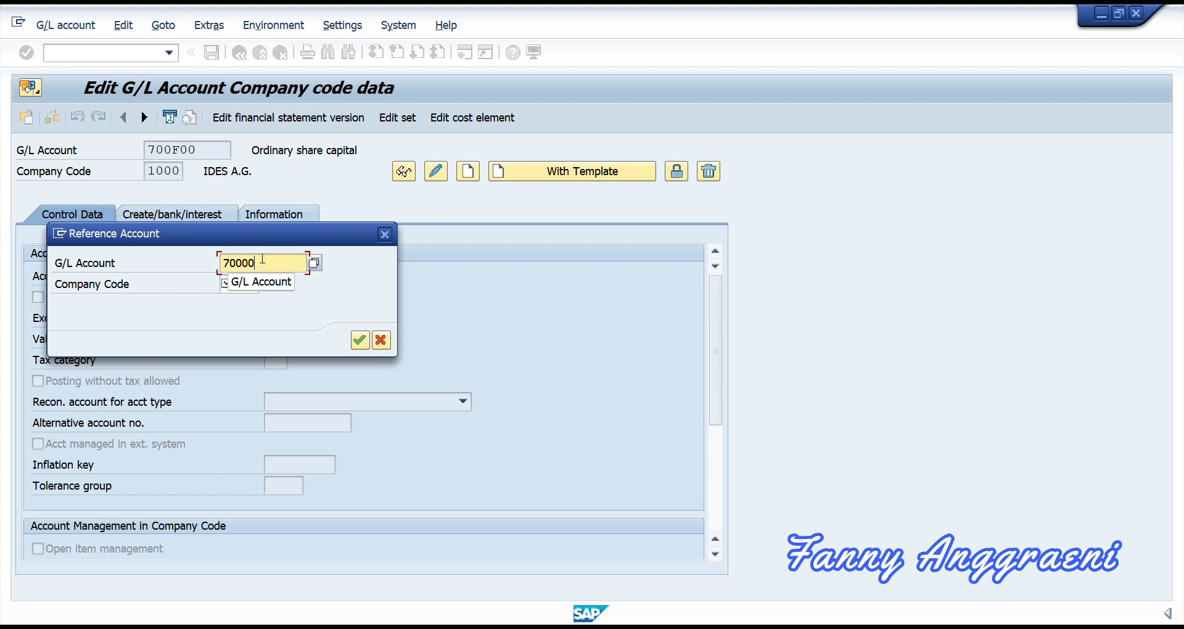
{"action": "left_click_drag", "start_coordinate": [262, 259], "coordinate": [59, 272]}
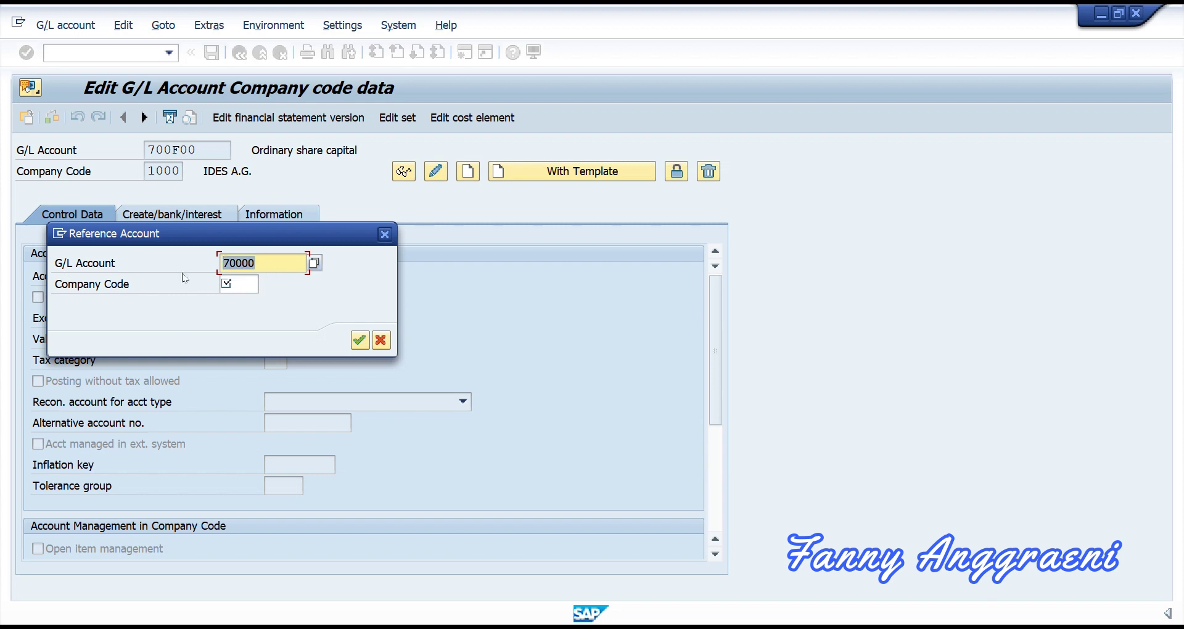
{"action": "left_click", "coordinate": [240, 285]}
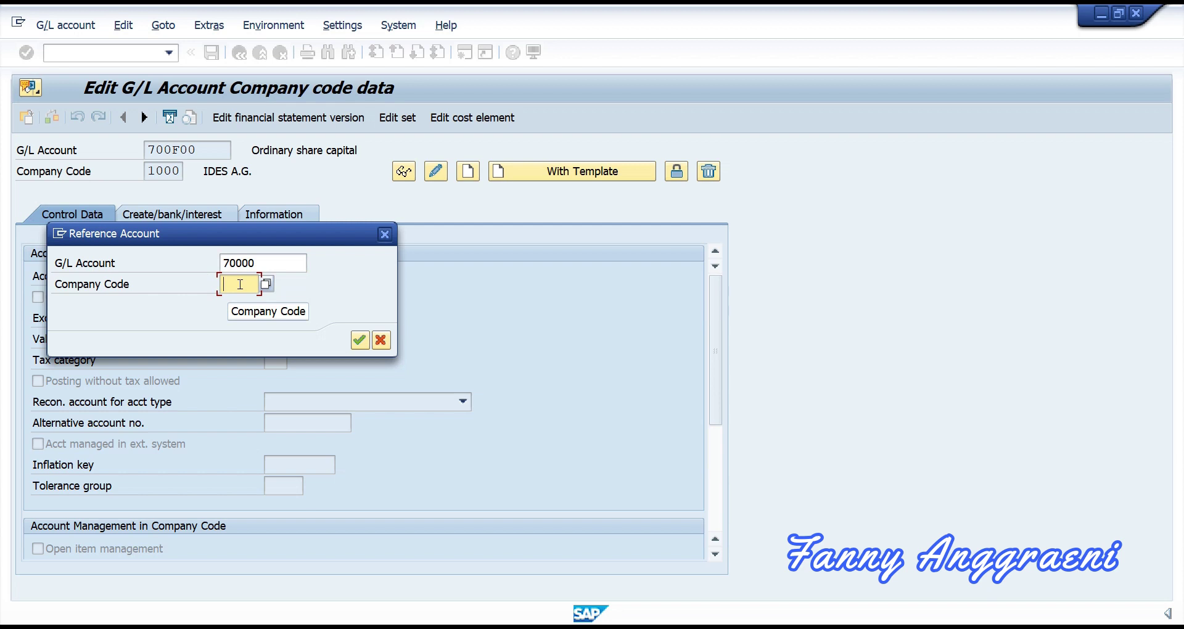
{"action": "type", "text": "1000"}
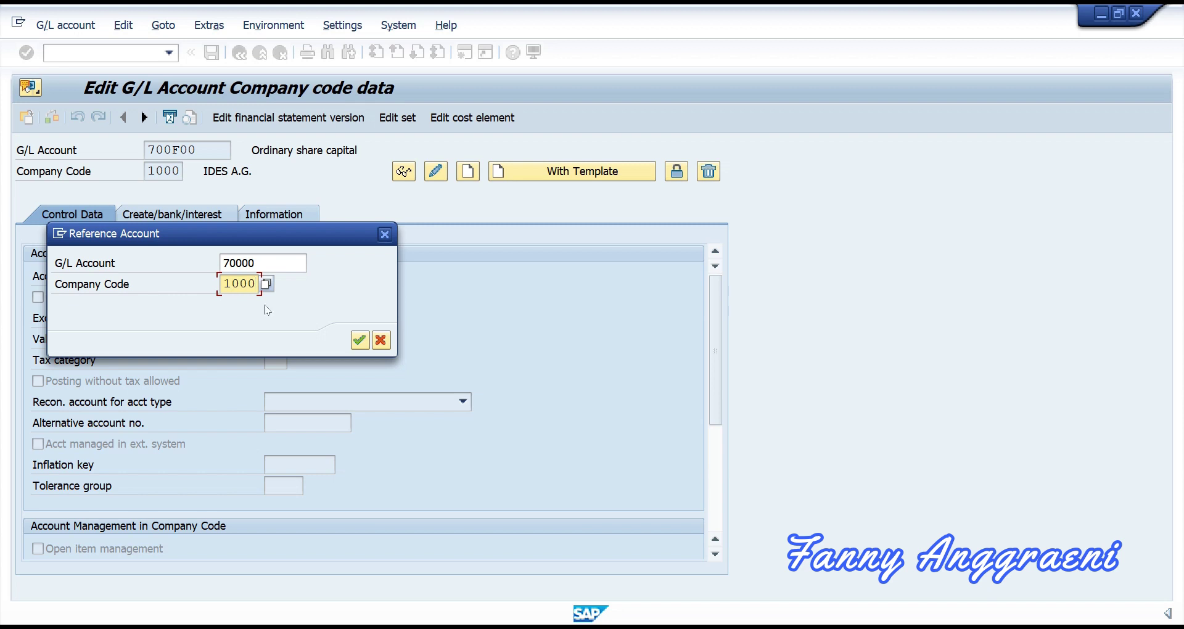
{"action": "left_click", "coordinate": [360, 341]}
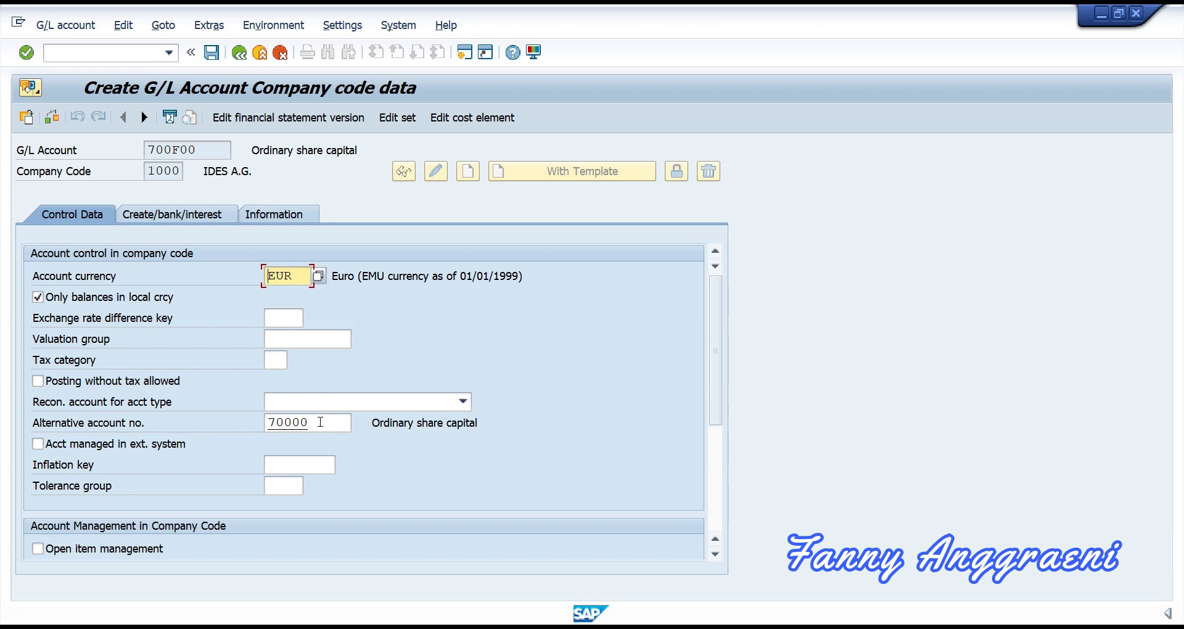
Step: Delete the copied alternative account number 70000 and save account 700F00
{"action": "left_click_drag", "start_coordinate": [322, 422], "coordinate": [255, 419]}
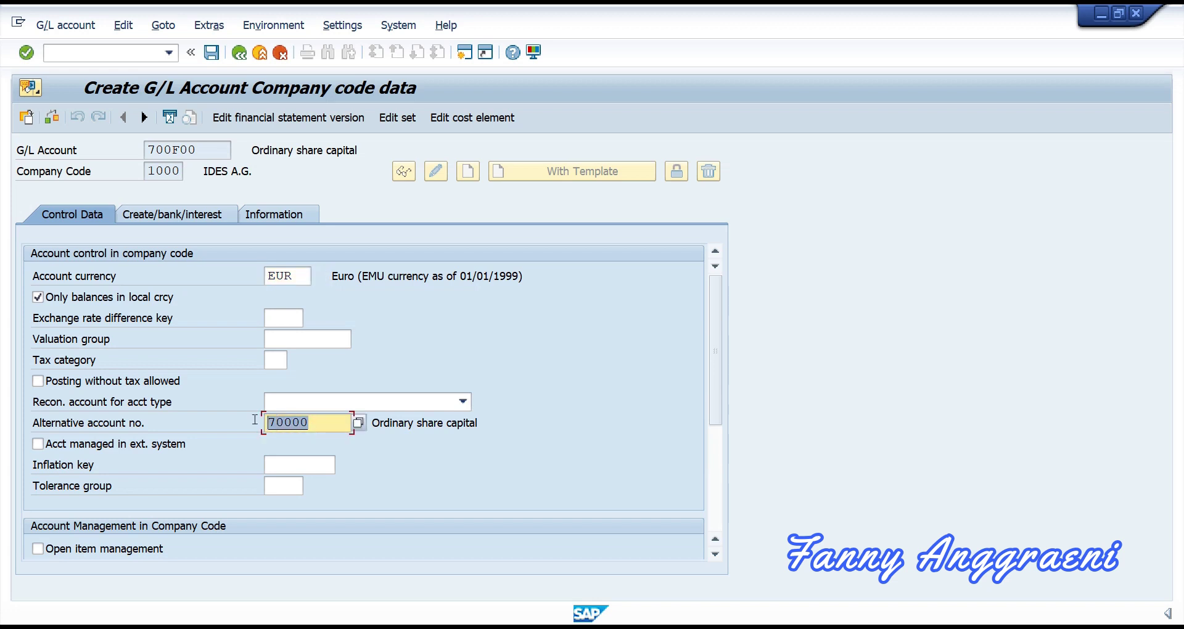
{"action": "key", "text": "BackSpace"}
{"action": "left_click", "coordinate": [213, 54]}
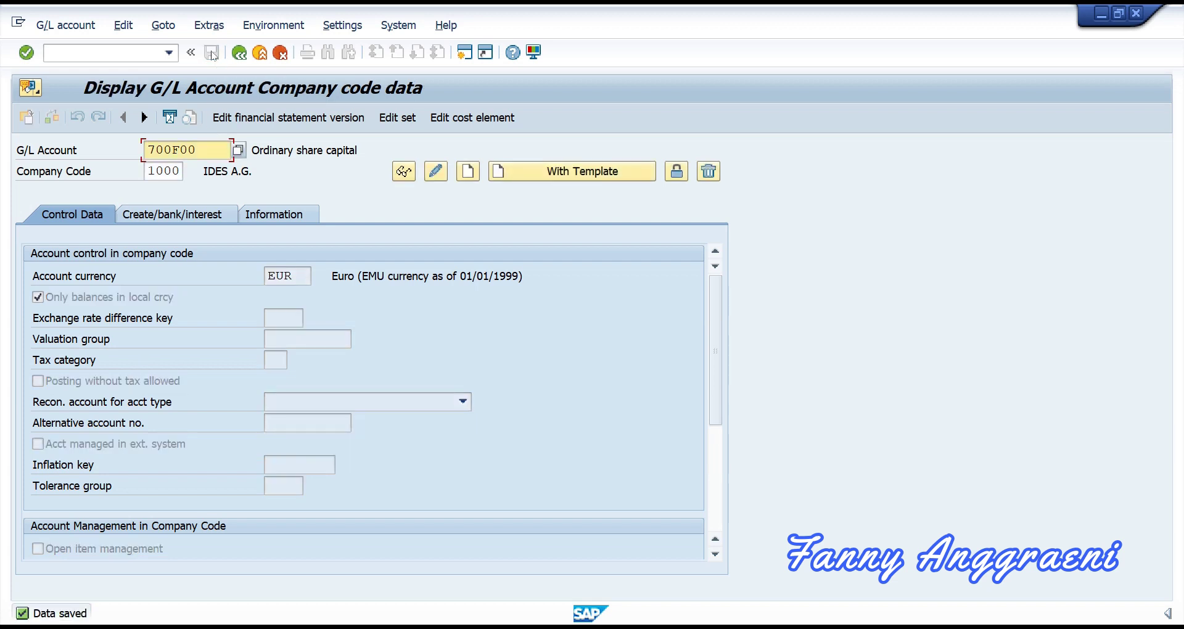
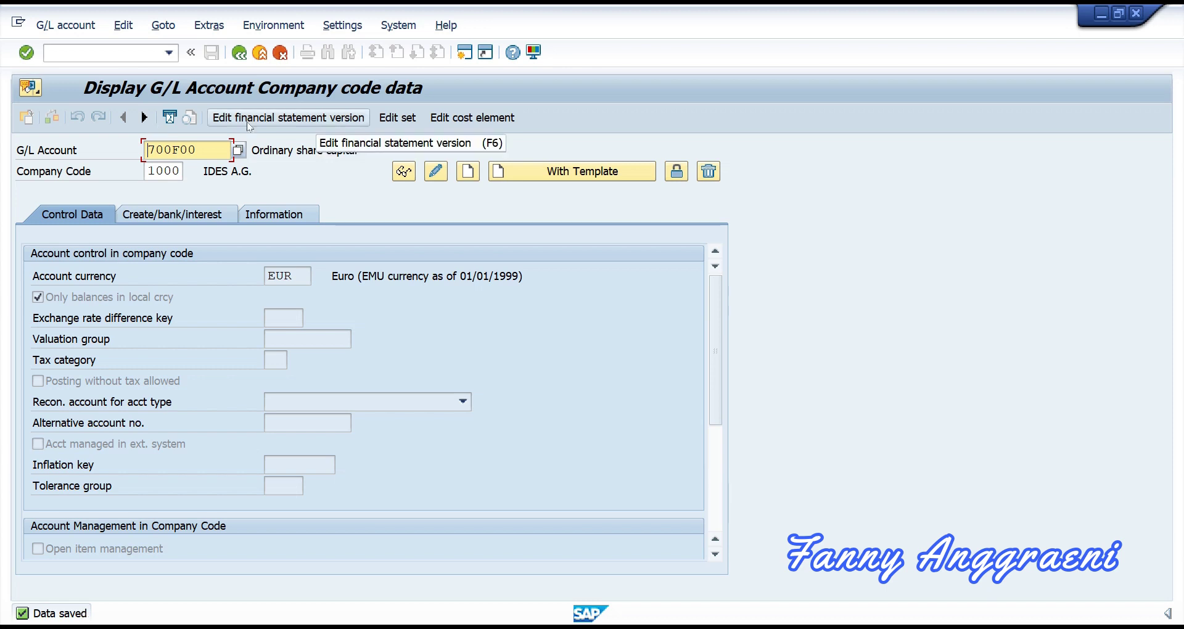
Step: Pick version INT, Commercial balance sheet, from the F4 list and open its structure
{"action": "left_click", "coordinate": [247, 121]}
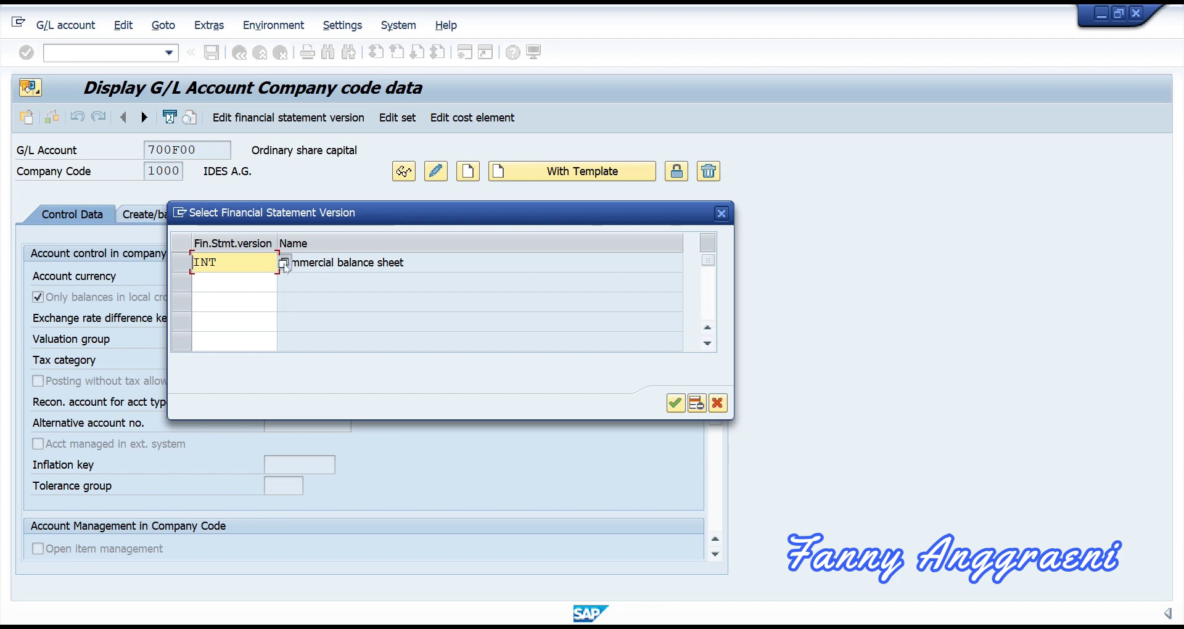
{"action": "left_click", "coordinate": [284, 264]}
{"action": "scroll", "coordinate": [376, 255], "scroll_direction": "down", "scroll_amount": 10}
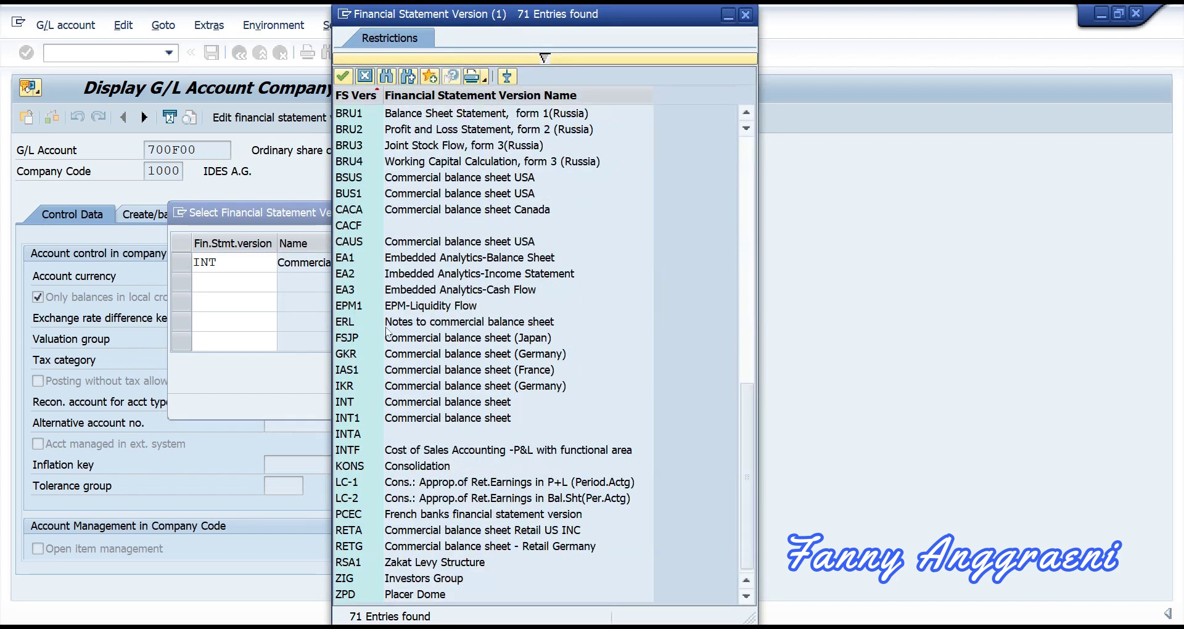
{"action": "double_click", "coordinate": [362, 402]}
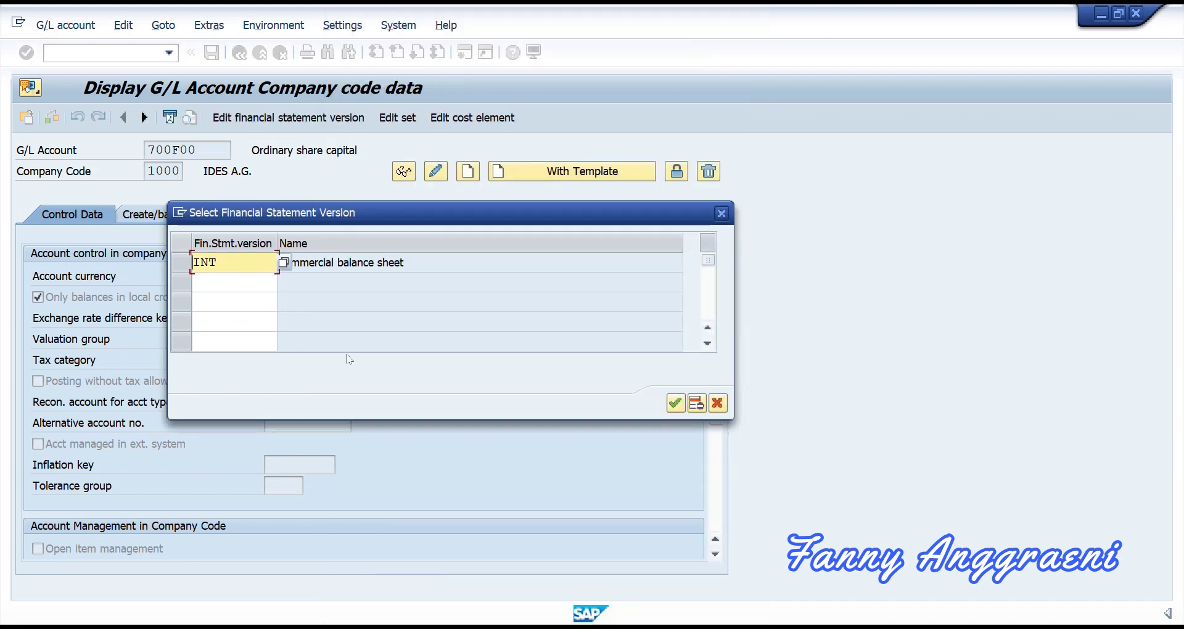
{"action": "left_click", "coordinate": [675, 403]}
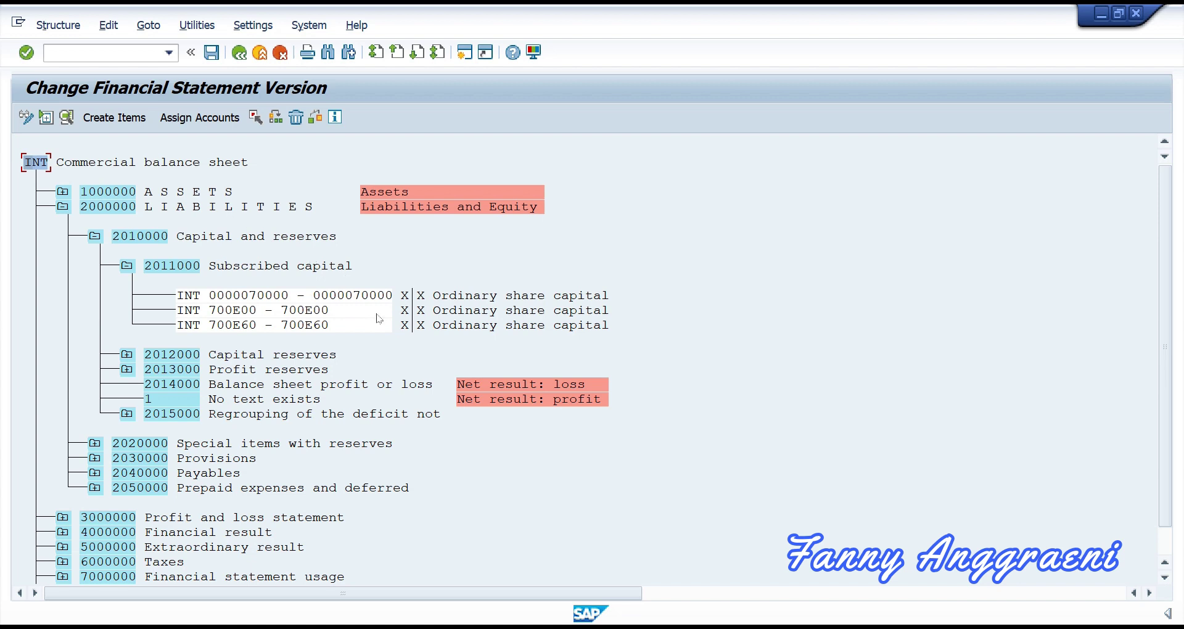
Step: Open the Change Accounts dialog for item 2011000 Subscribed capital
{"action": "key", "text": "ctrl"}
{"action": "left_click", "coordinate": [275, 270]}
{"action": "left_click", "coordinate": [220, 125]}
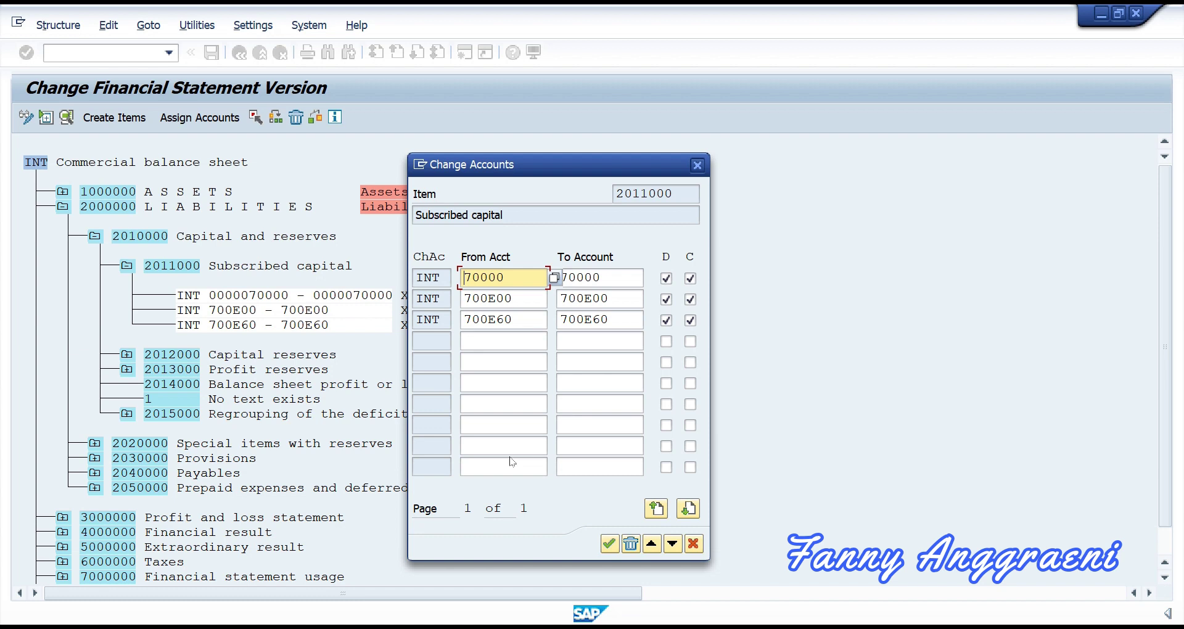
Step: Add range 700F00 to 700F00 in row four, ticking D and C, and confirm
{"action": "left_click", "coordinate": [503, 341]}
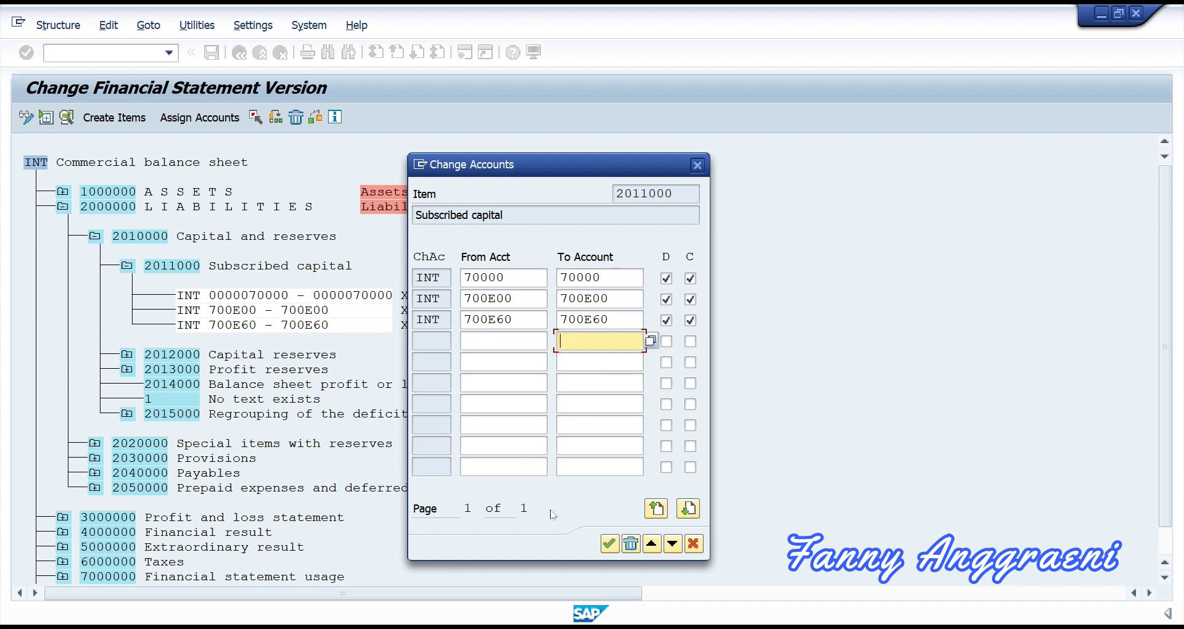
{"action": "left_click", "coordinate": [688, 509]}
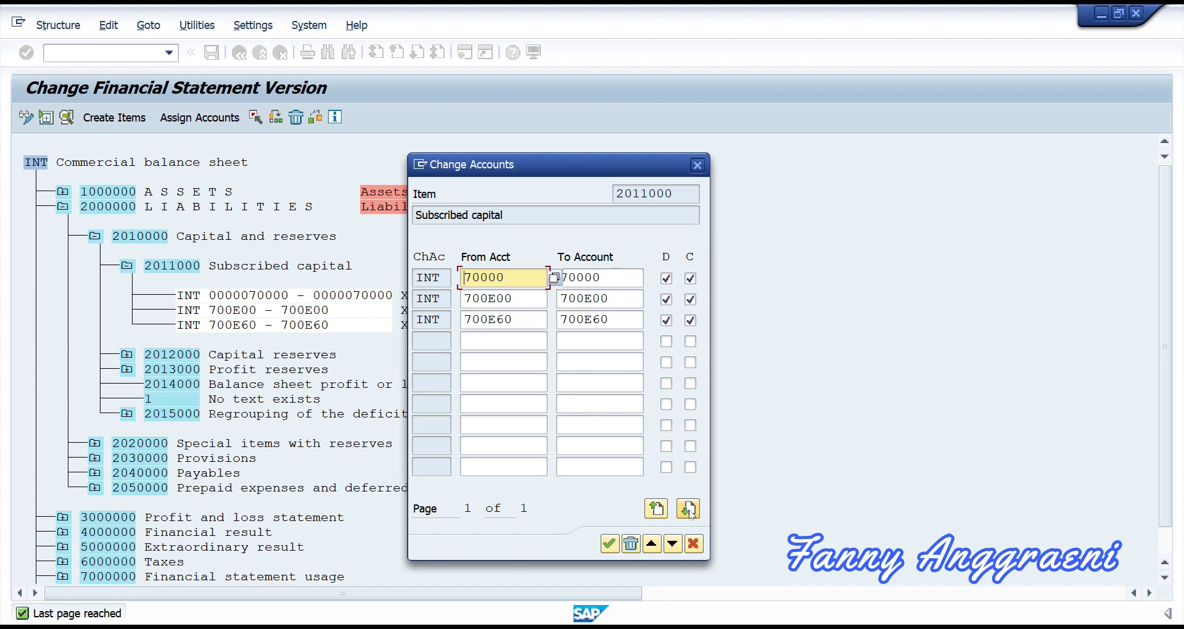
{"action": "left_click", "coordinate": [528, 342]}
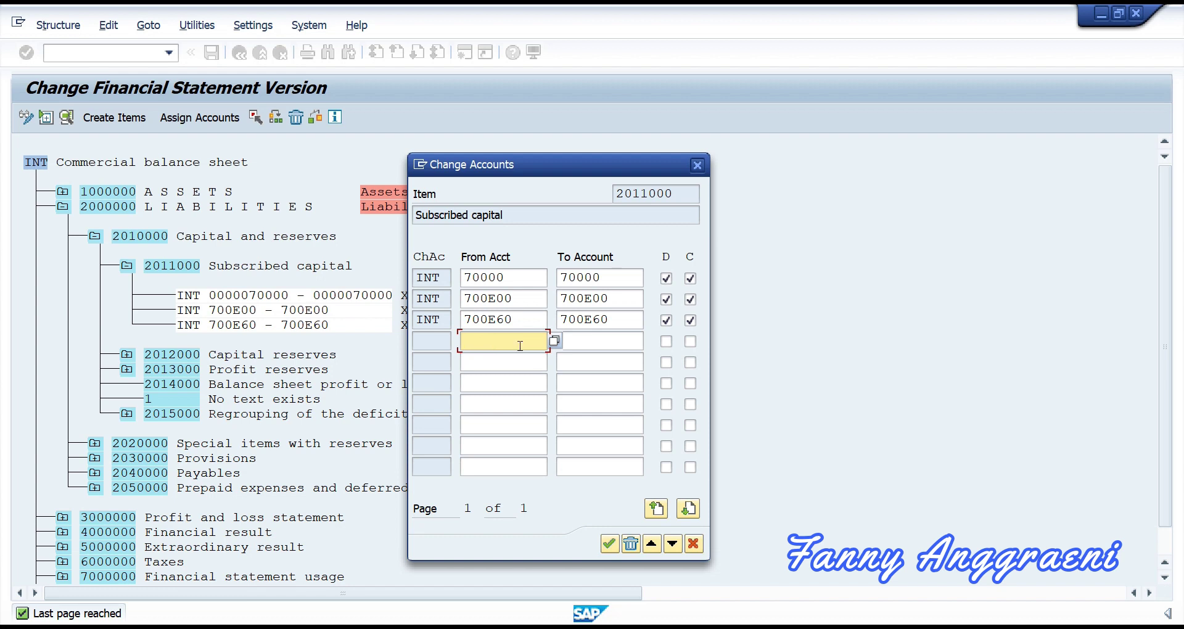
{"action": "type", "text": "700F00"}
{"action": "left_click", "coordinate": [594, 342]}
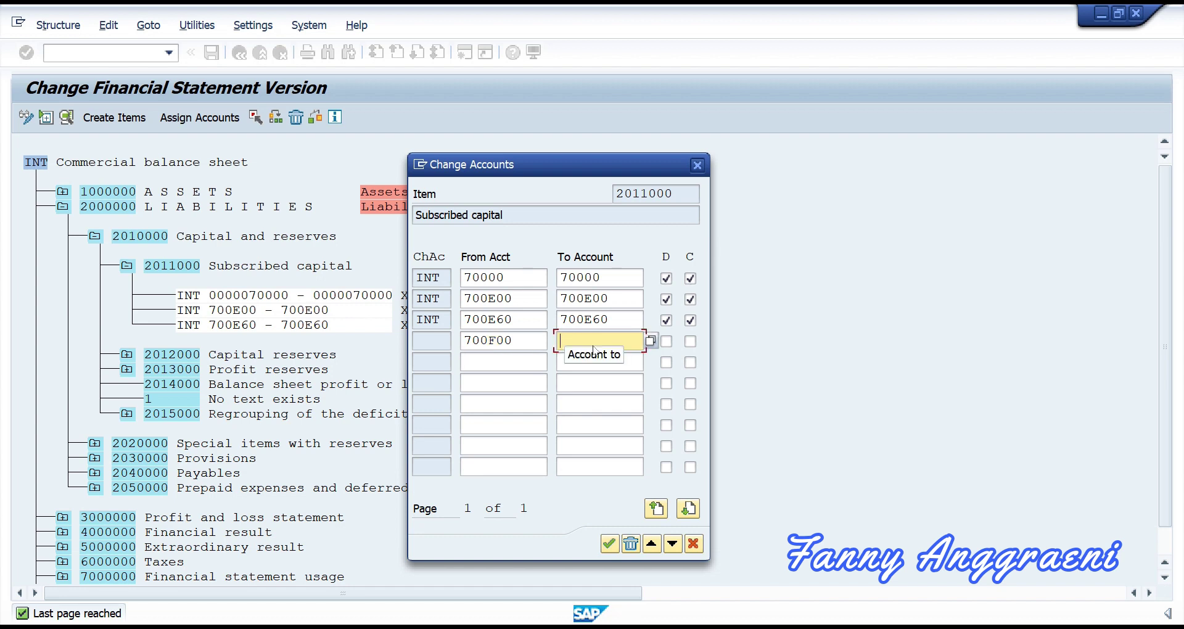
{"action": "type", "text": "70"}
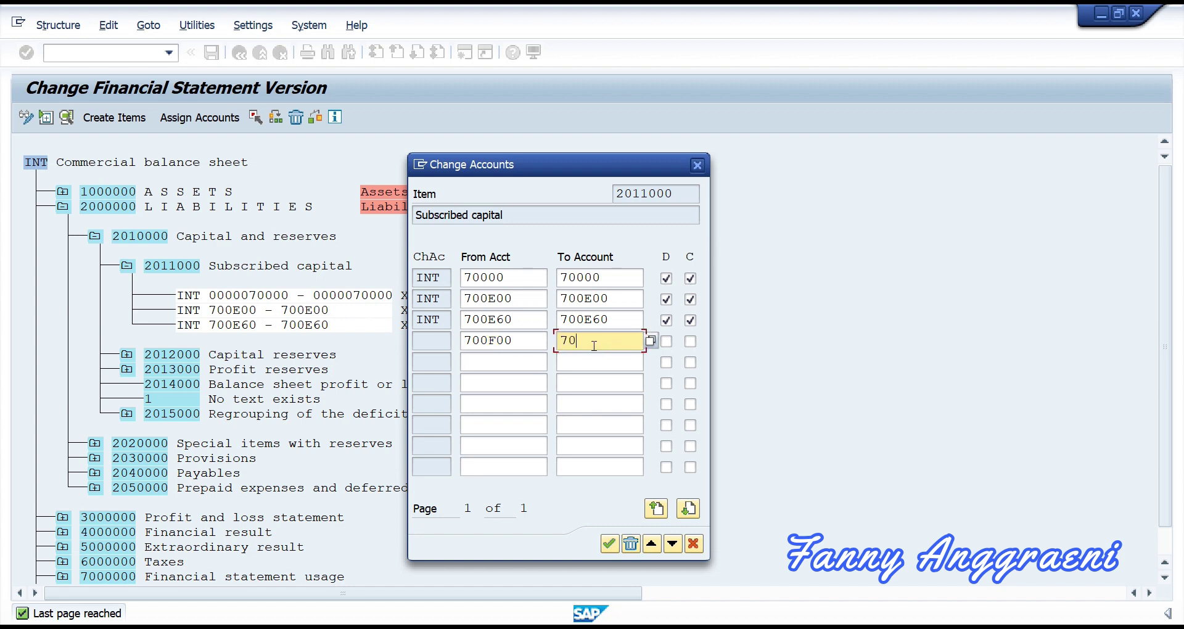
{"action": "type", "text": "0F00"}
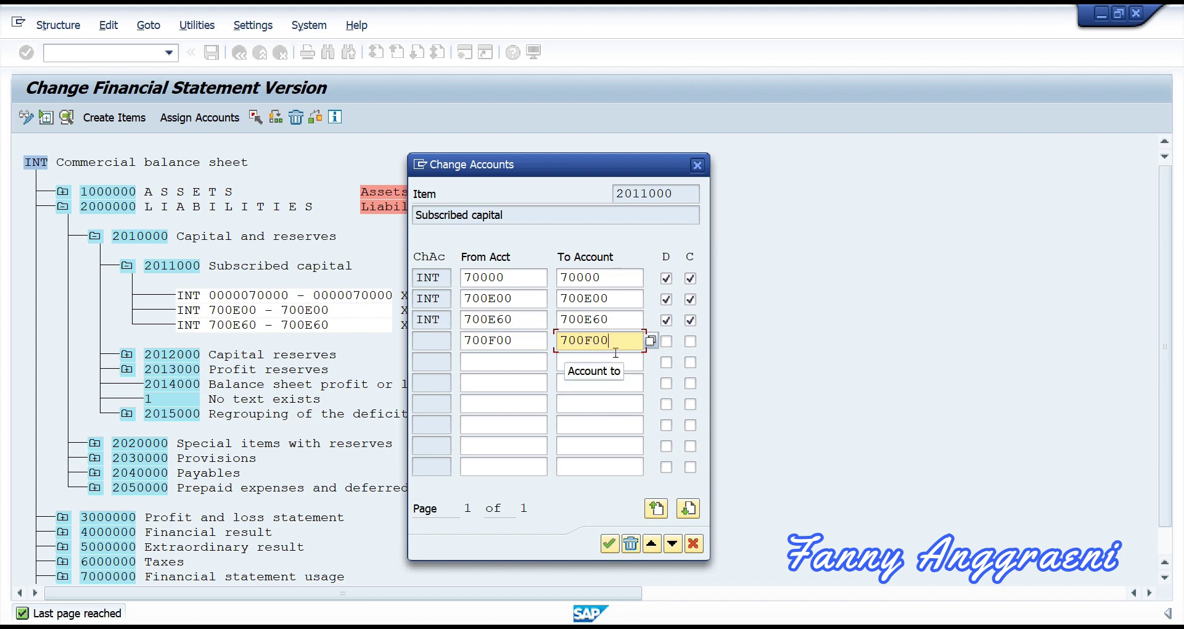
{"action": "key", "text": "Tab"}
{"action": "key", "text": "space"}
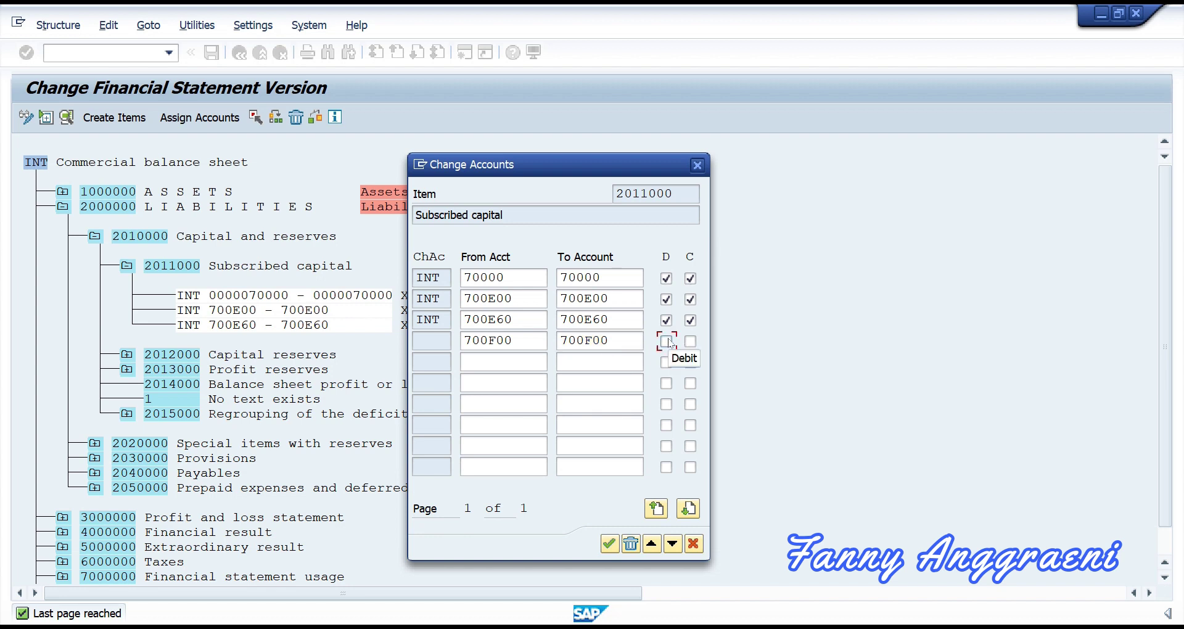
{"action": "left_click", "coordinate": [687, 343]}
{"action": "left_click", "coordinate": [610, 544]}
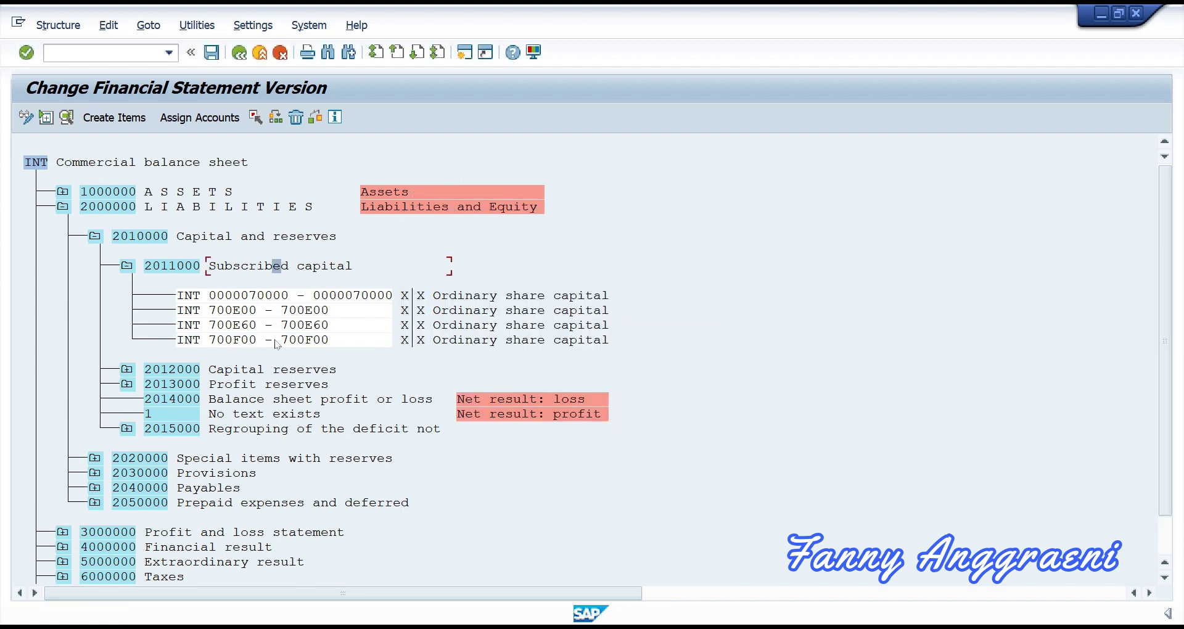
{"action": "key", "text": "ctrl"}
{"action": "left_click", "coordinate": [192, 117]}
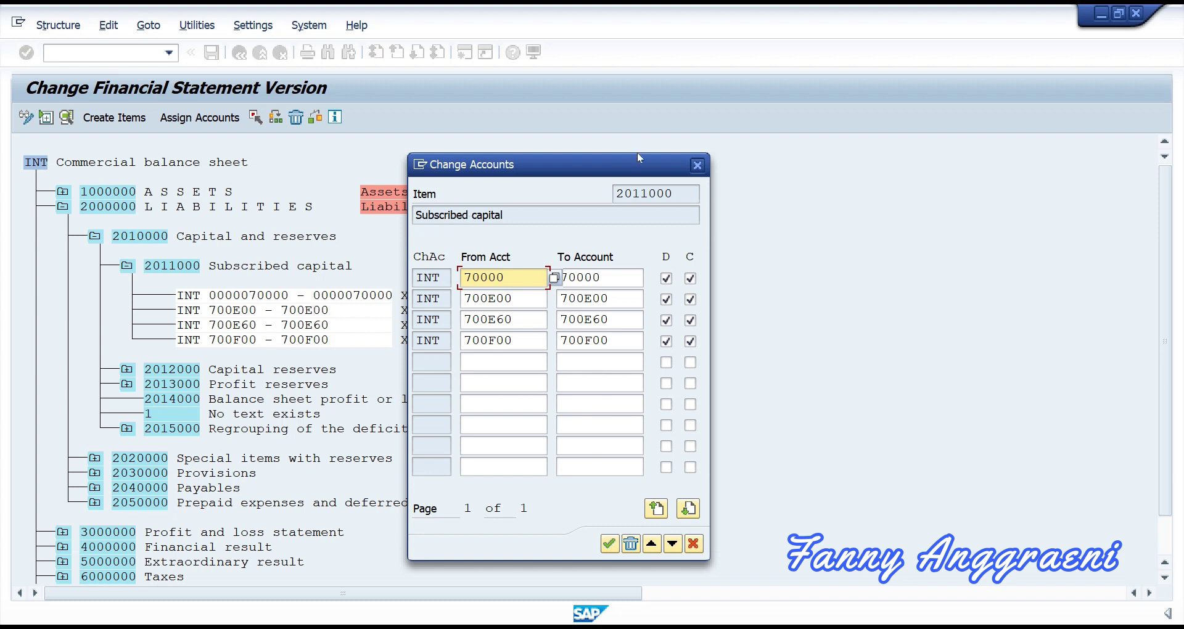
{"action": "left_click", "coordinate": [697, 165]}
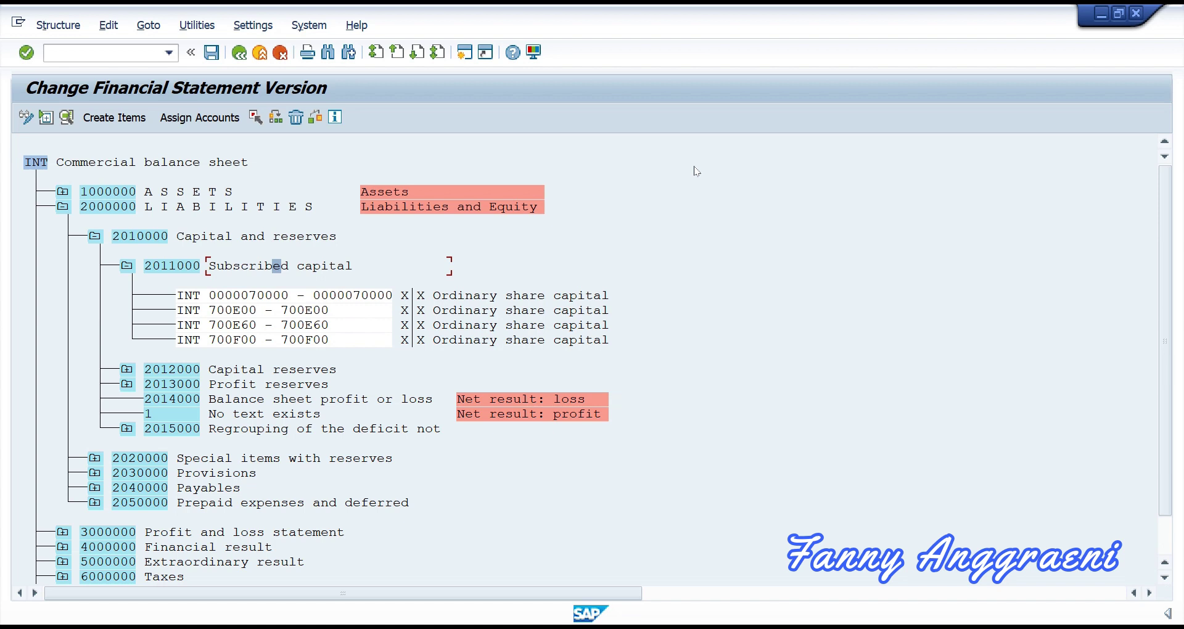
Step: Expand 2012000 Capital reserves, review its 71000 account range, and close unchanged
{"action": "left_click", "coordinate": [127, 370]}
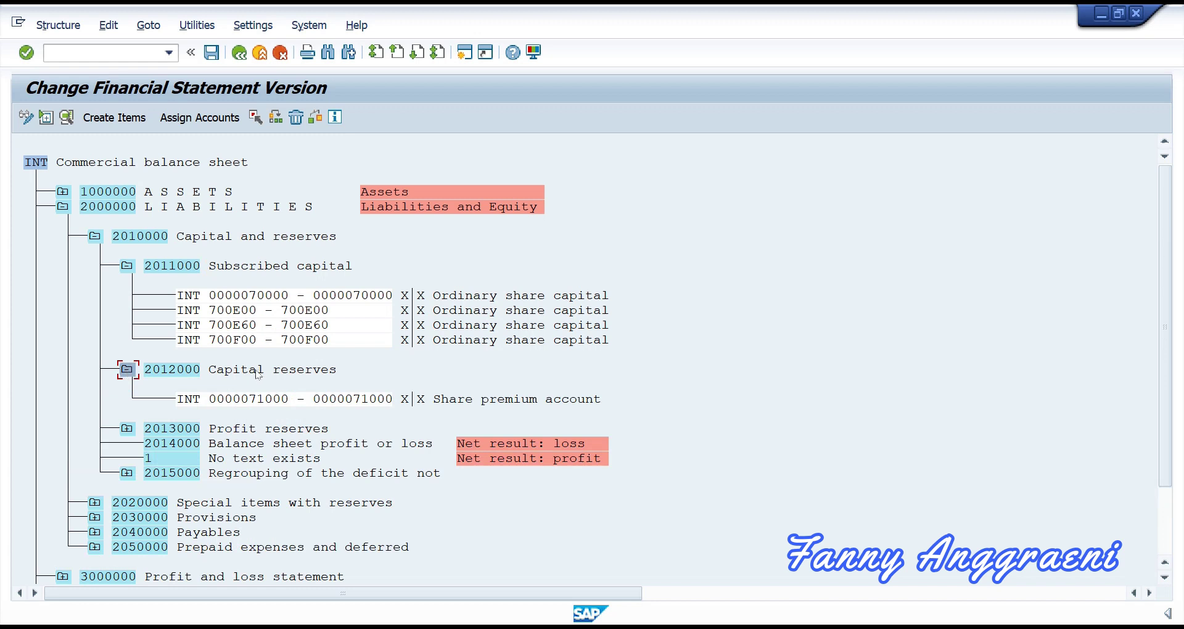
{"action": "left_click", "coordinate": [262, 410]}
{"action": "left_click", "coordinate": [250, 371]}
{"action": "left_click", "coordinate": [208, 118]}
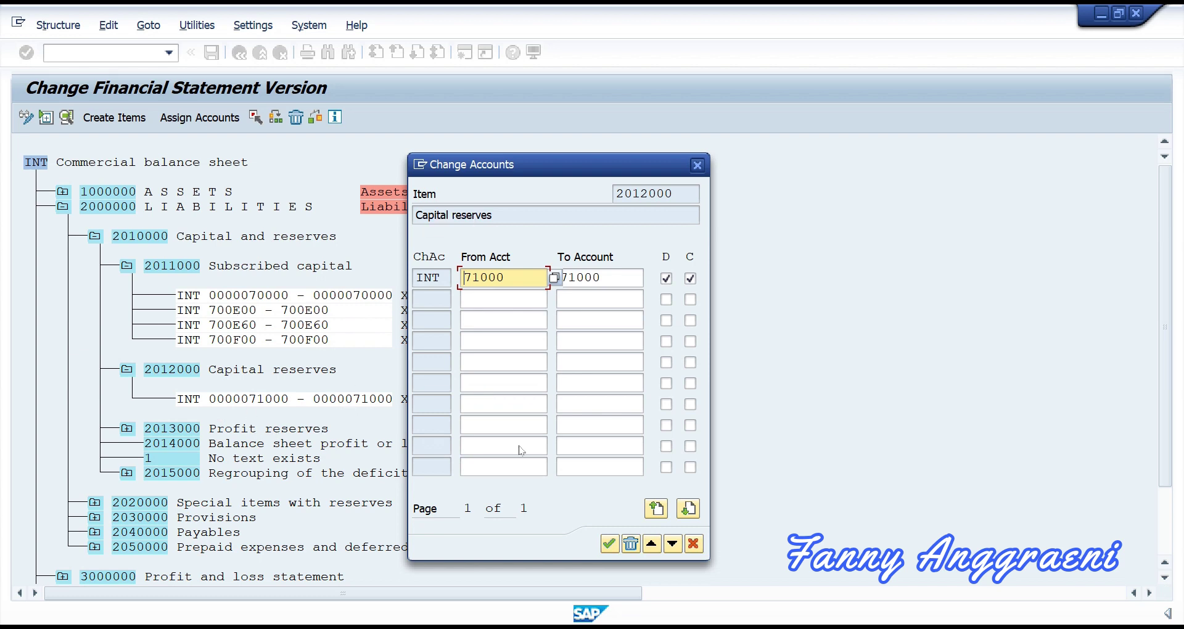
{"action": "key", "text": "Return"}
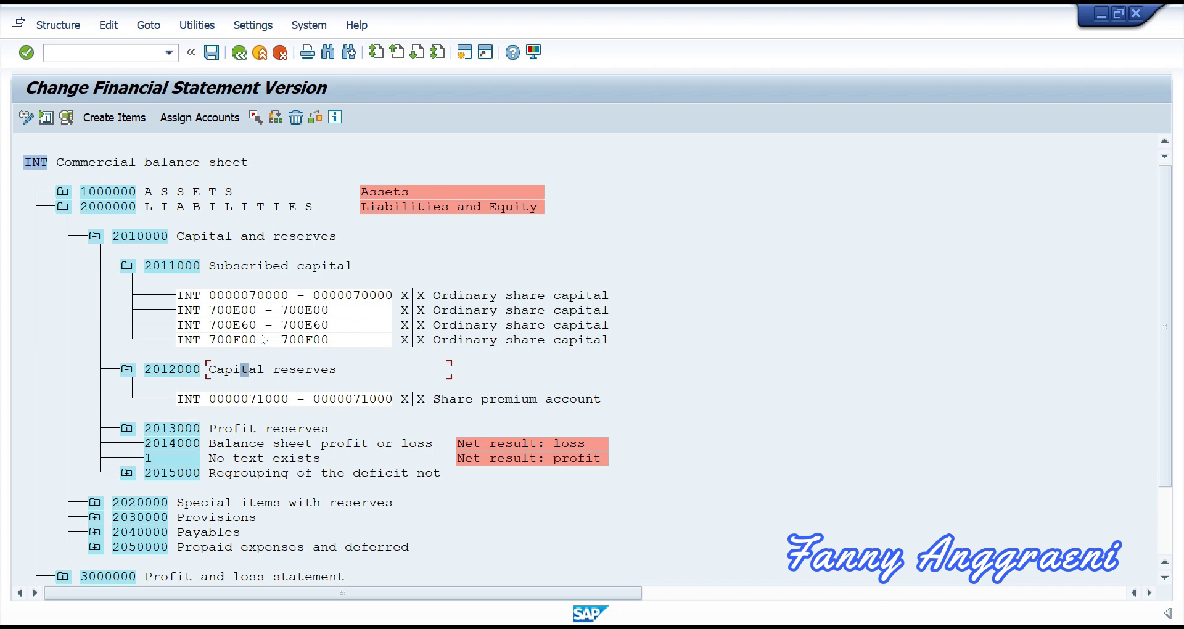
Step: Save version INT and leave to the main menu with /n
{"action": "left_click", "coordinate": [211, 60]}
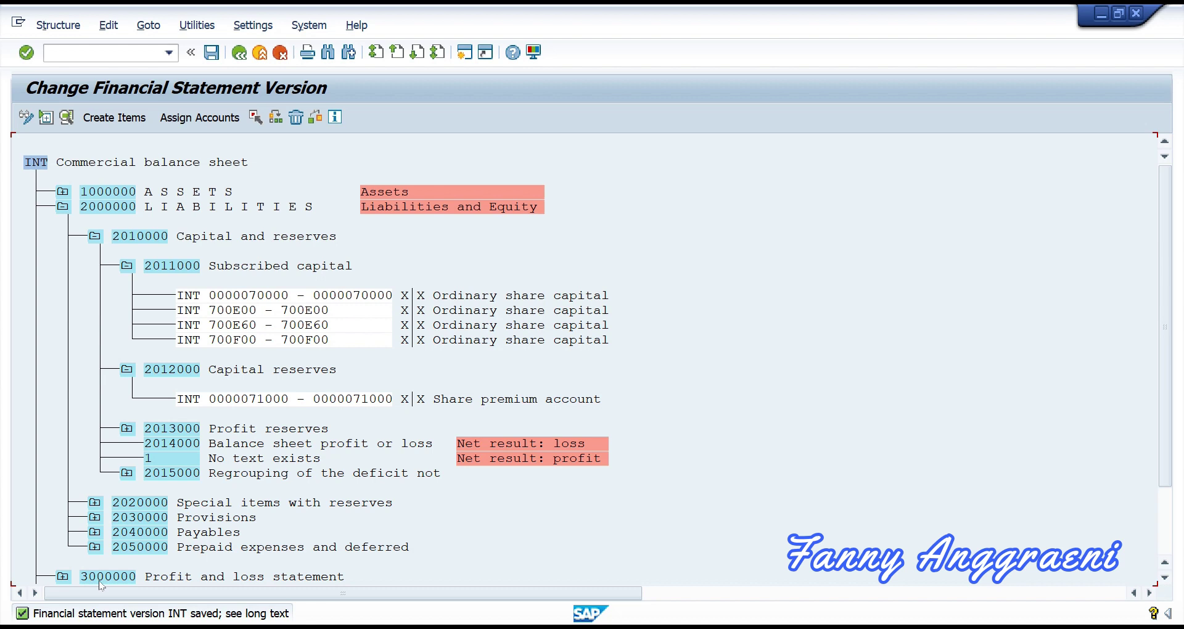
{"action": "left_click", "coordinate": [122, 51]}
{"action": "type", "text": "/n"}
{"action": "key", "text": "Return"}
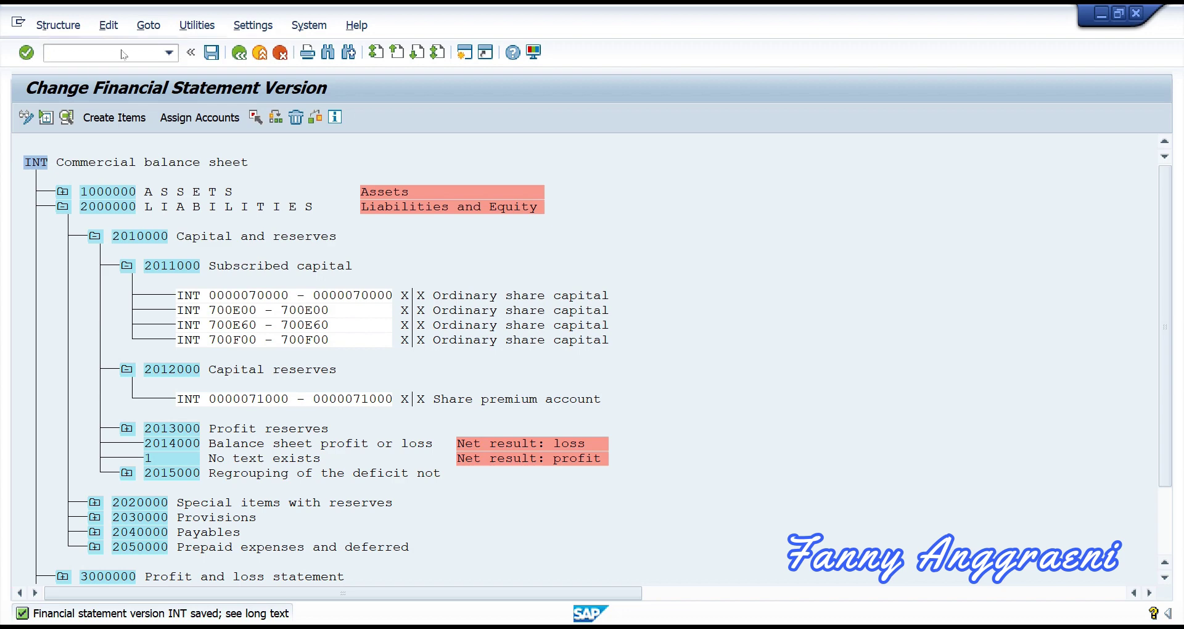